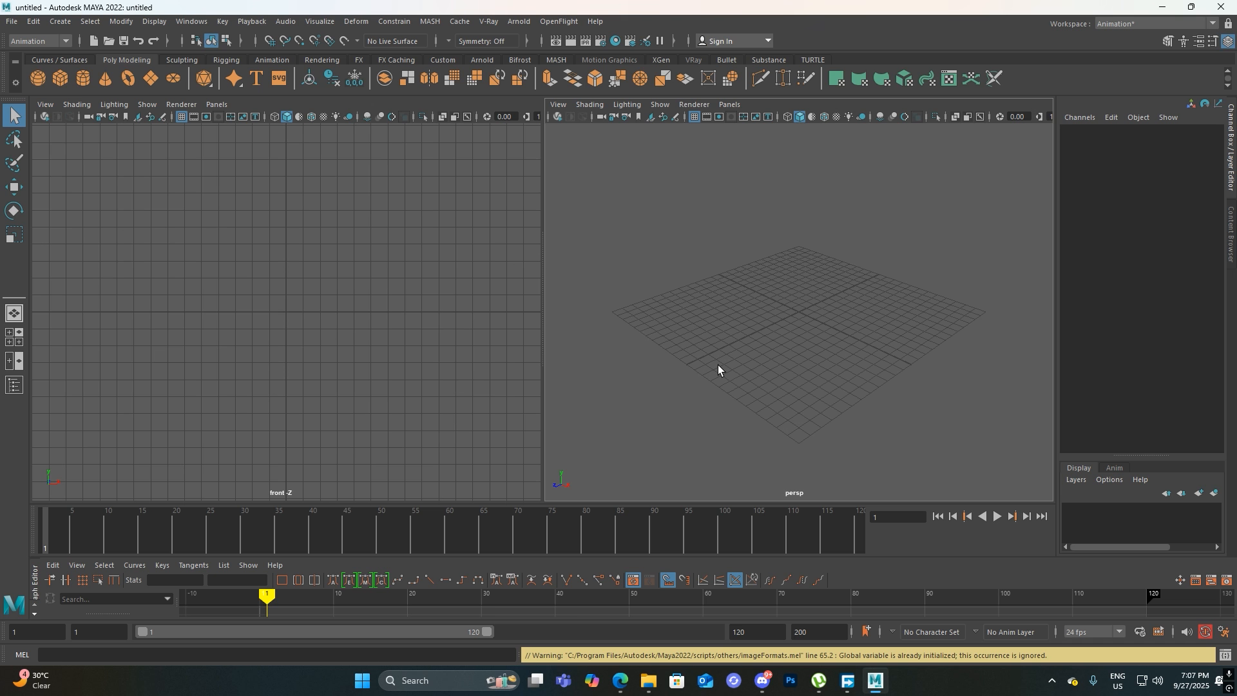
Show the perspective view as a single full-size viewport
left_click_drag(698, 295, 682, 384, "alt")
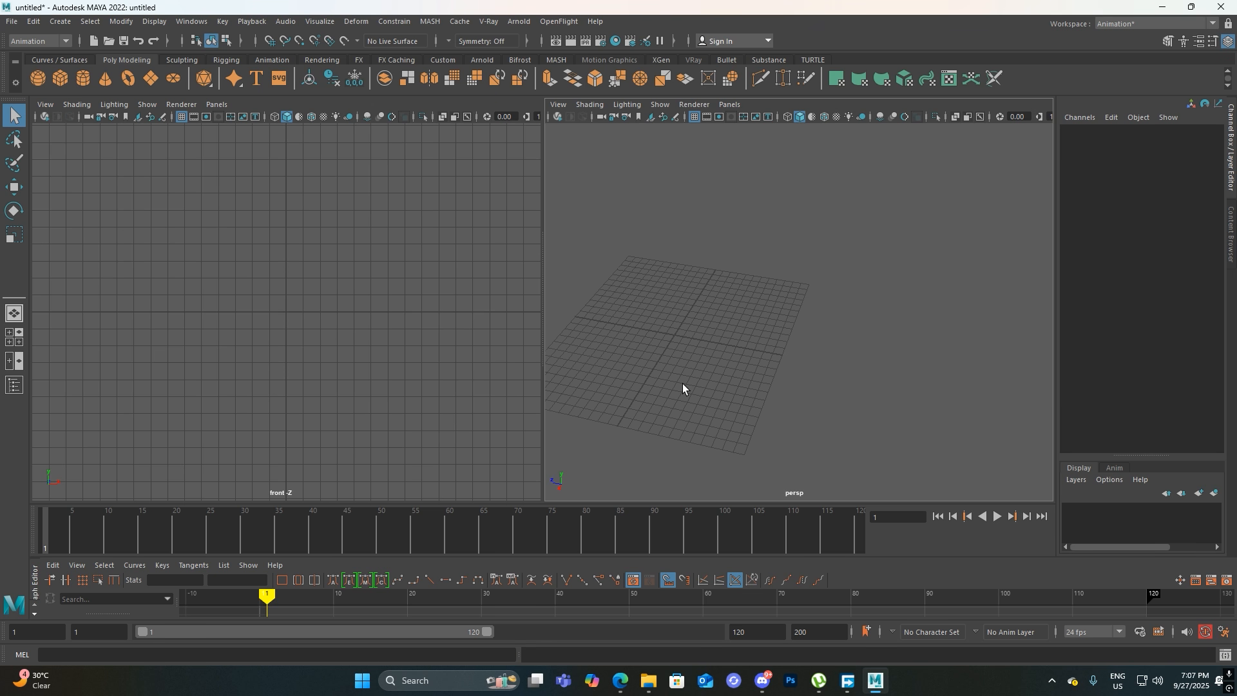
key("space")
middle_click_drag(625, 359, 709, 322, "alt")
left_click_drag(709, 321, 808, 290, "alt")
middle_click_drag(549, 333, 715, 303, "alt")
left_click_drag(715, 303, 634, 413, "alt")
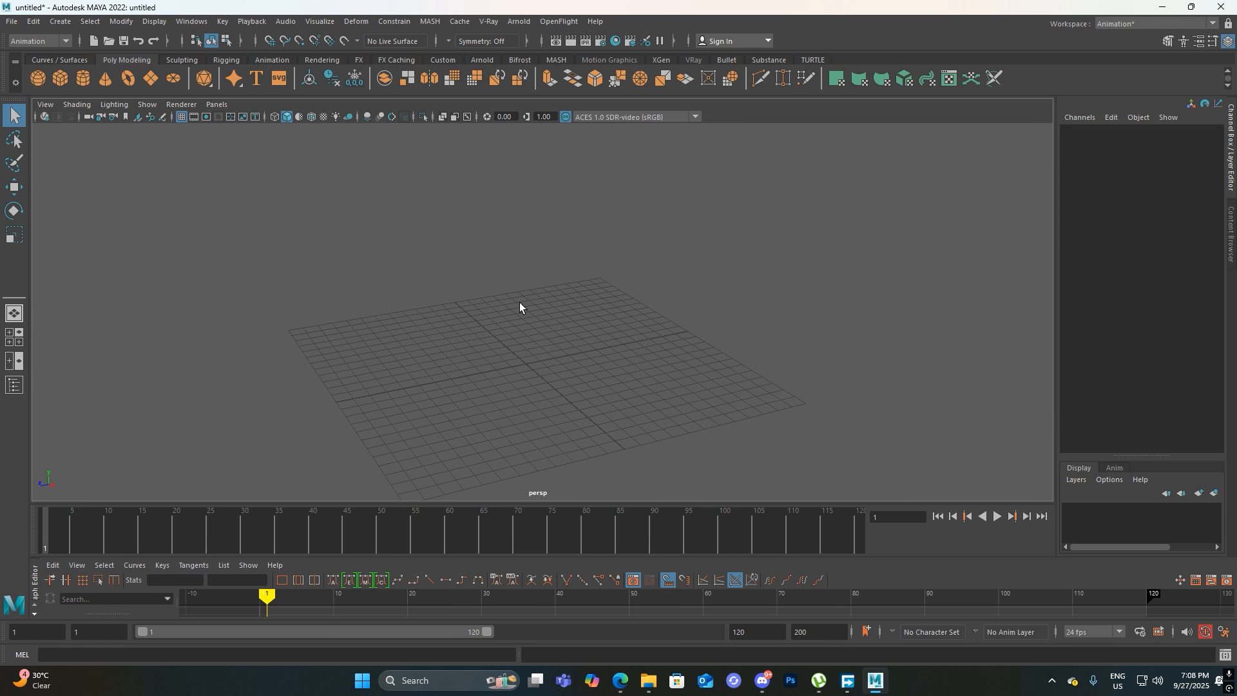
Switch to File Explorer and open the chair reference image 1.jpg from the HDD-PC8-IPH folder
left_click_drag(608, 8, 657, 244)
double_click(159, 140)
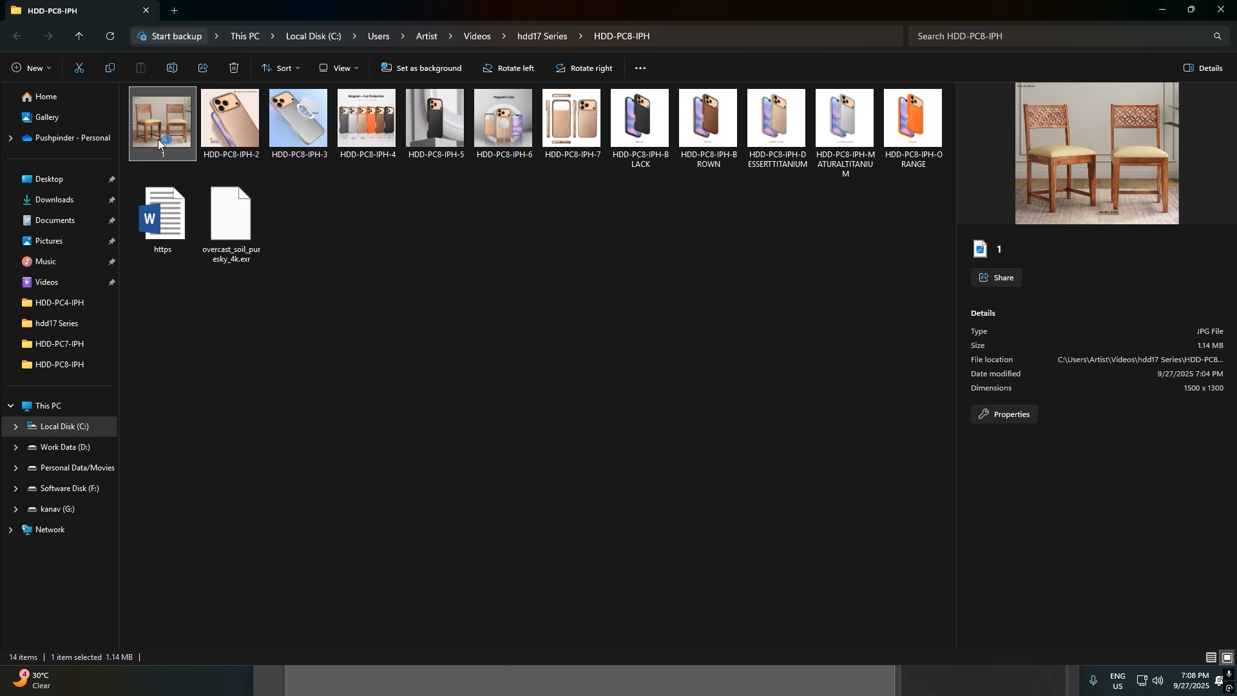
left_click(960, 99)
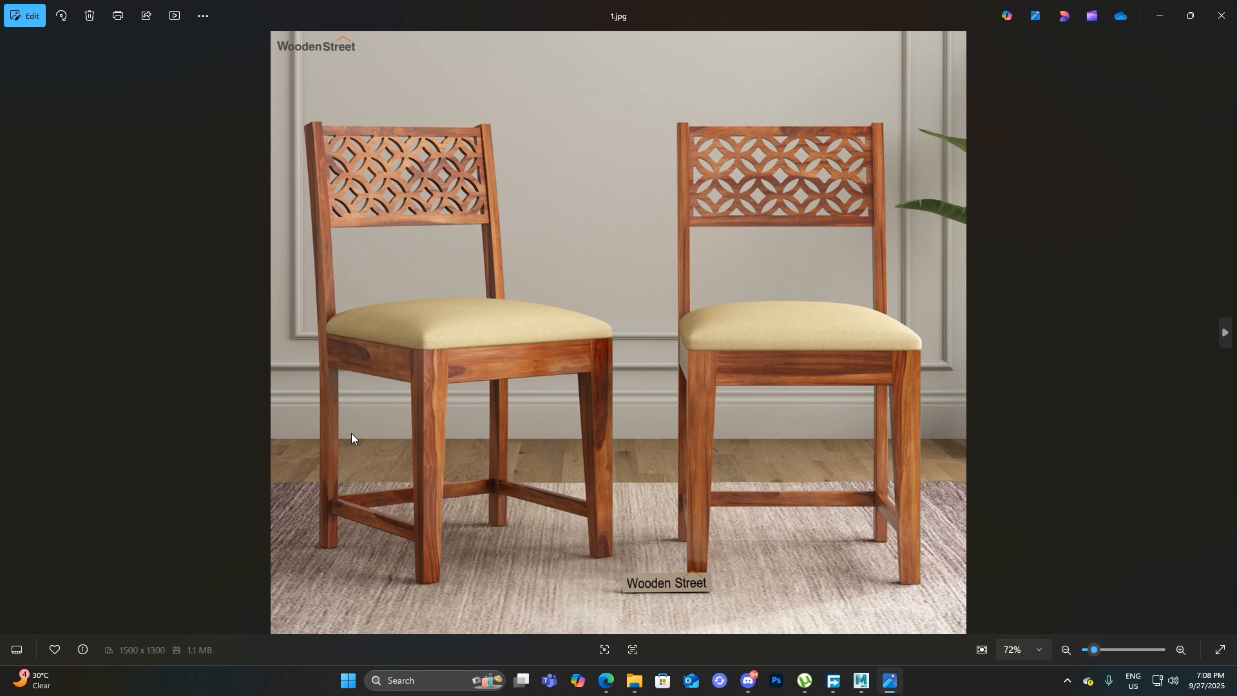
Examine the reference image's two wooden chairs up close, including the carved backrest, cushioned seat, frame and legs
scroll(569, 416, "up", 4)
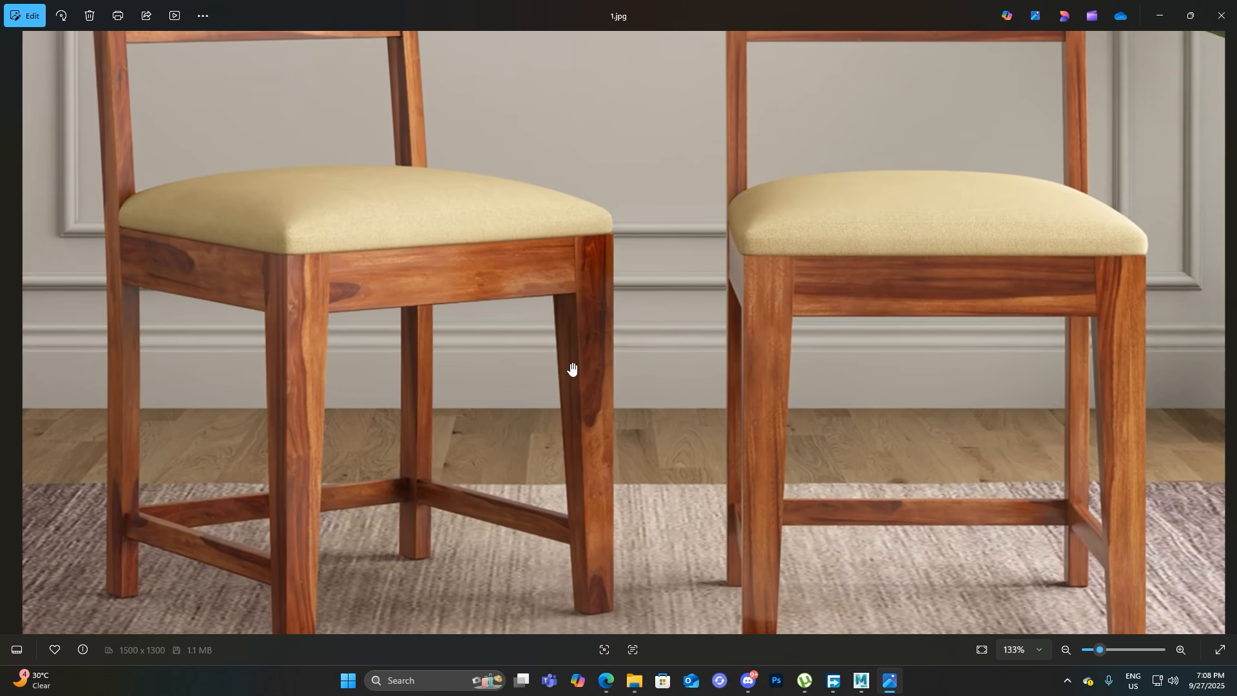
left_click_drag(564, 378, 808, 511)
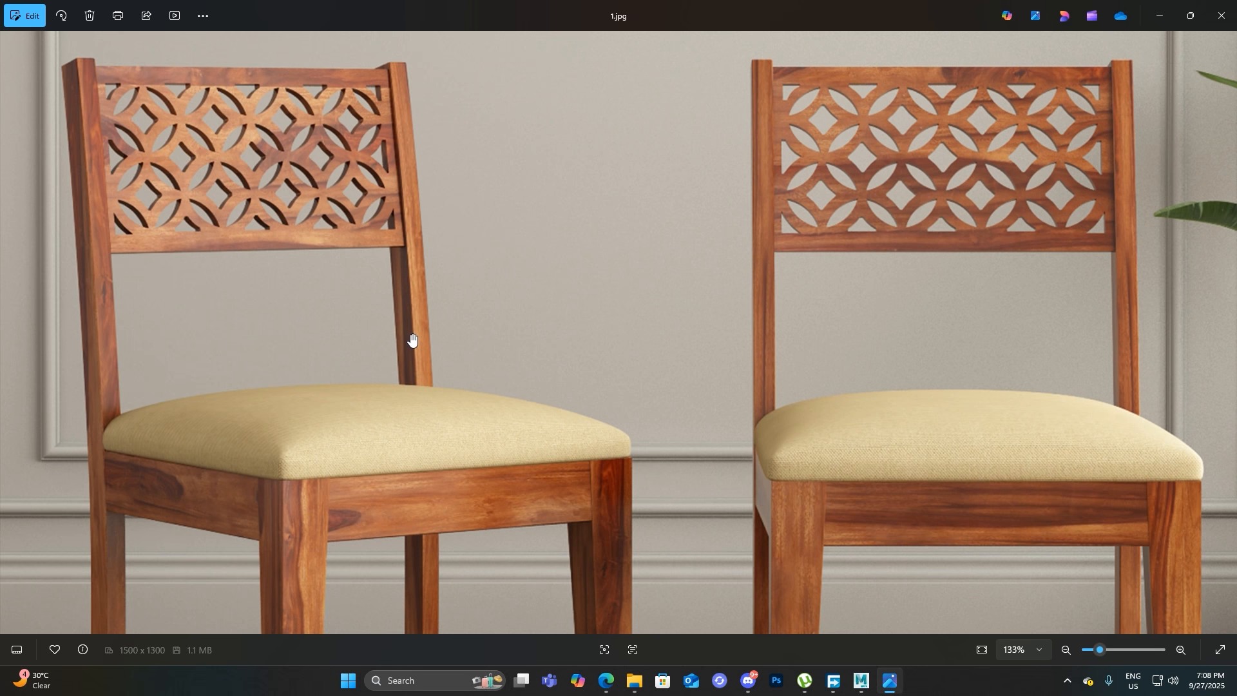
scroll(412, 340, "down", 5)
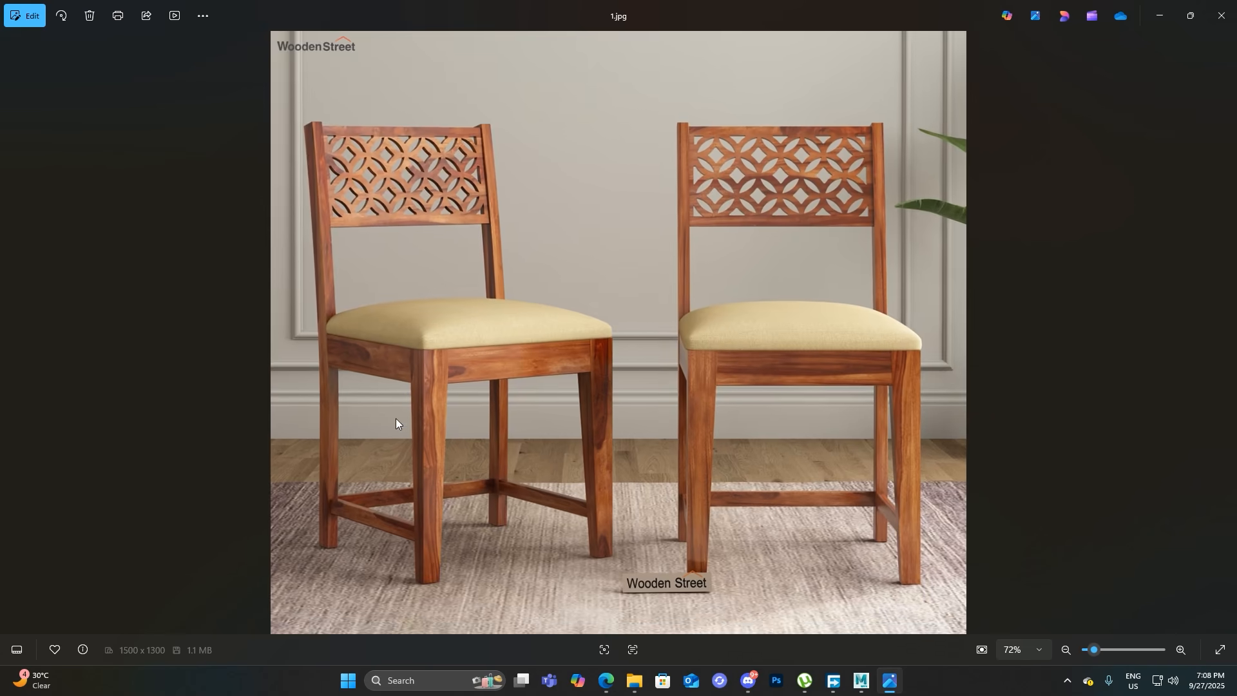
scroll(394, 408, "up", 5)
scroll(341, 252, "up", 3)
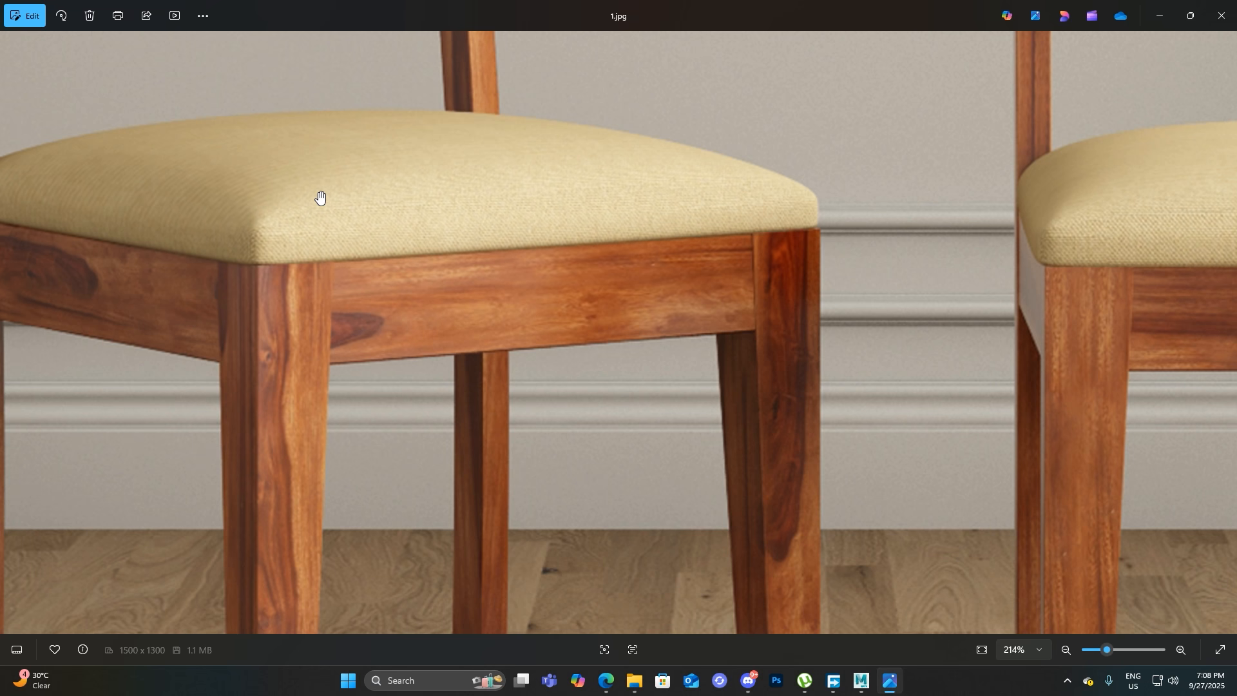
scroll(823, 348, "down", 5)
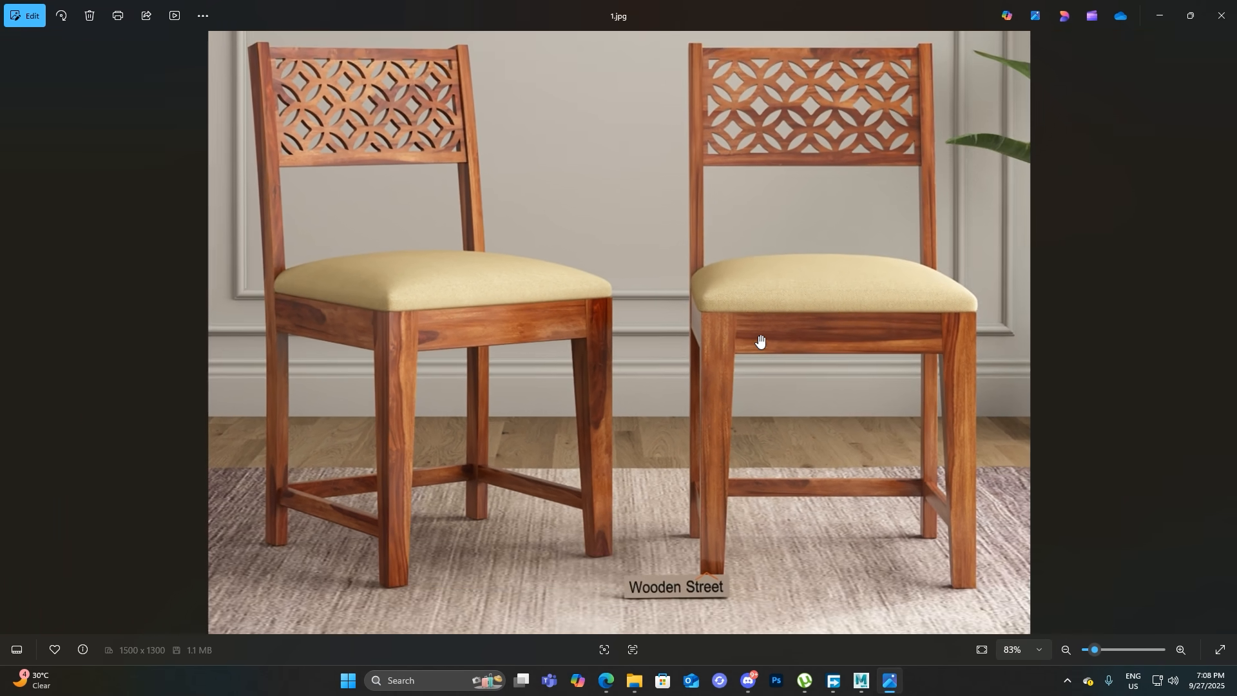
scroll(569, 126, "down", 1)
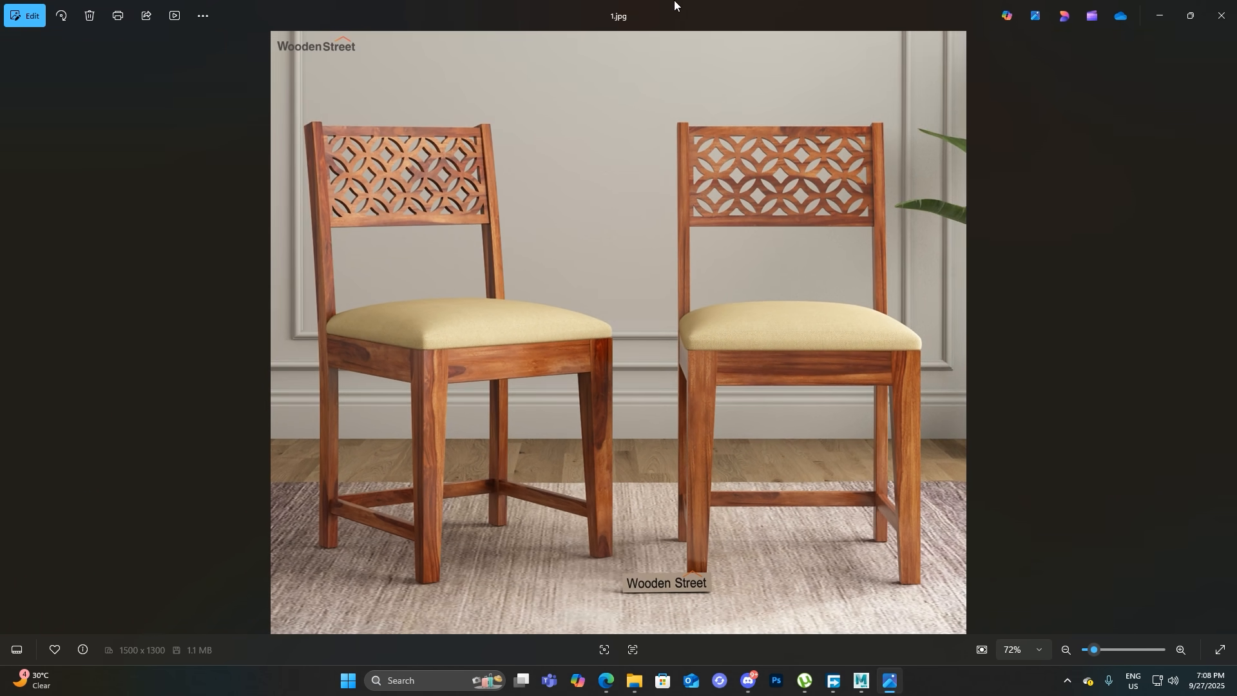
scroll(775, 258, "up", 3)
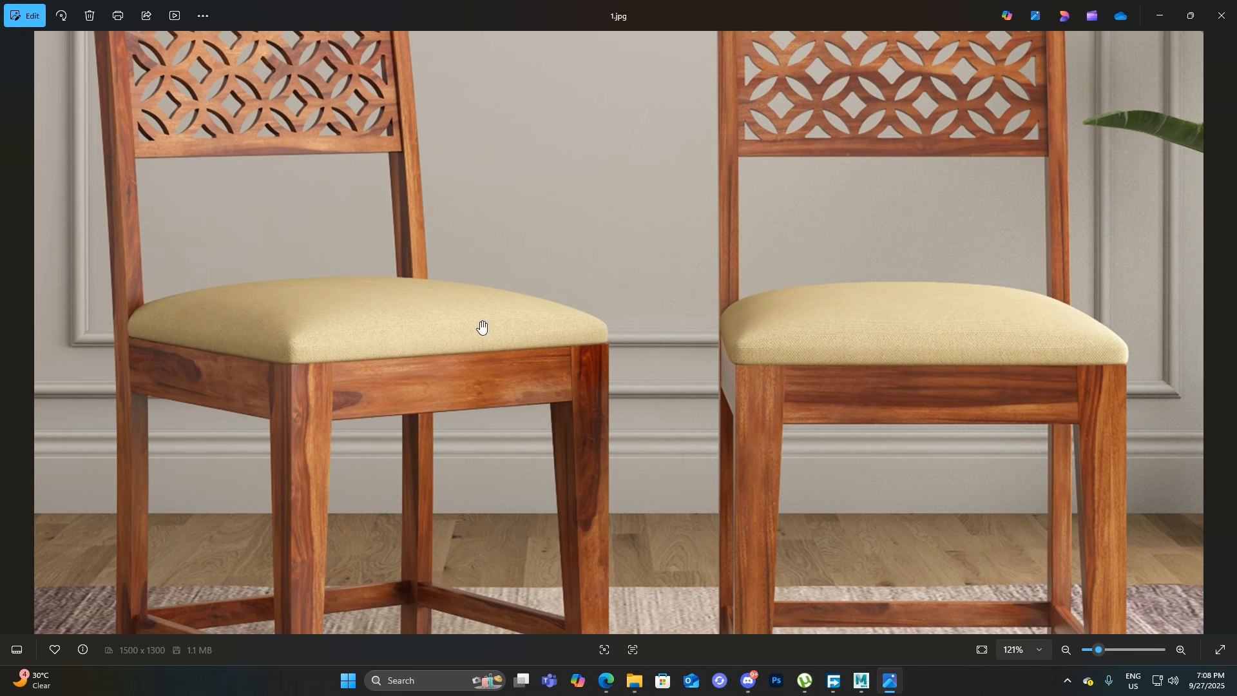
left_click_drag(812, 9, 672, 264)
double_click(672, 266)
scroll(545, 462, "down", 3)
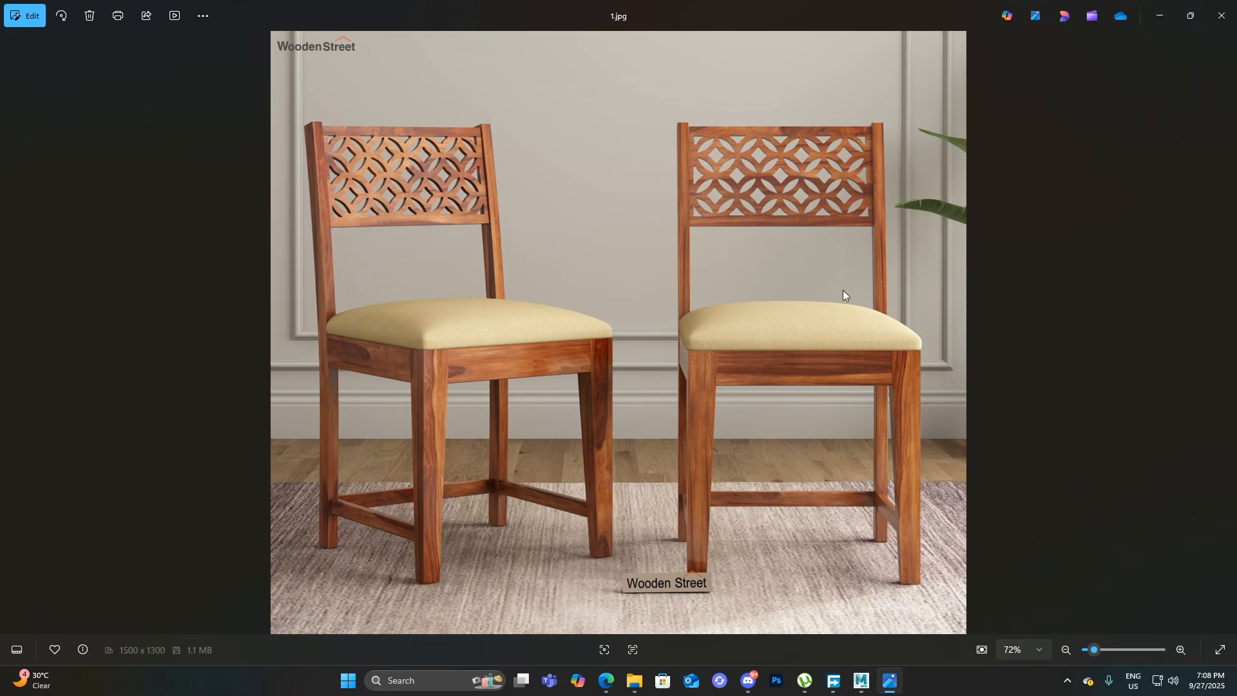
Shrink the reference image to a smaller window, switch back to maximized Maya and set the viewport to the left view
double_click(727, 4)
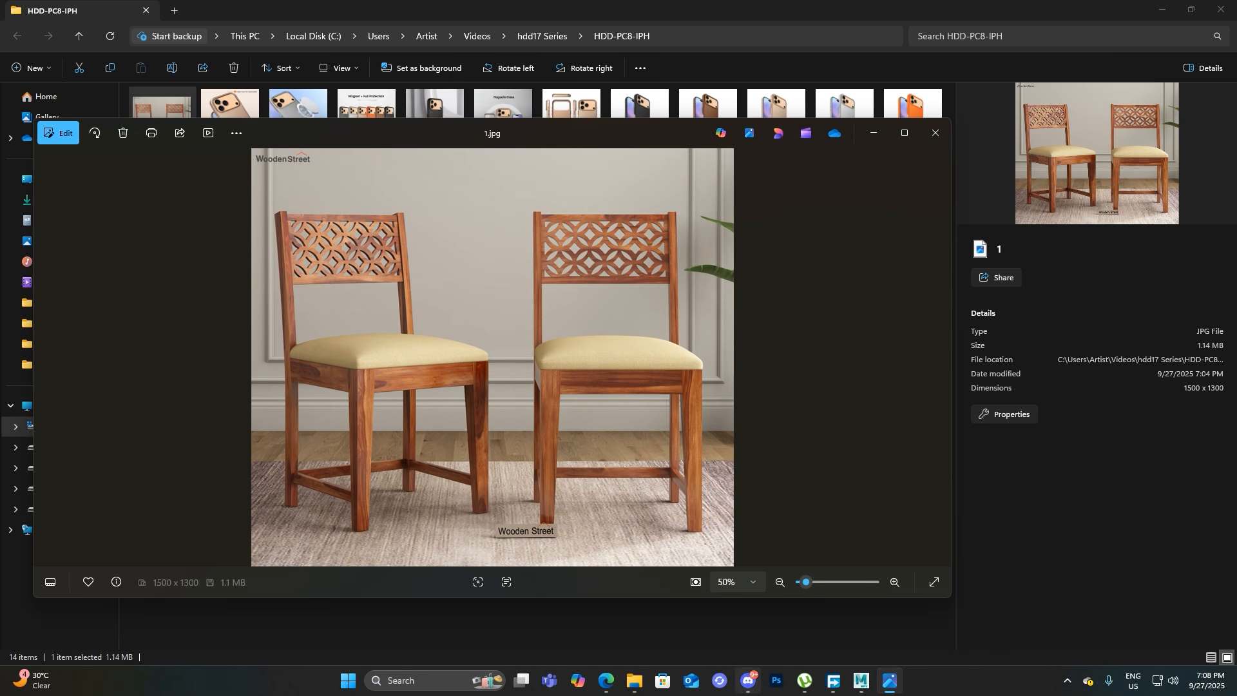
left_click(863, 682)
left_click_drag(702, 259, 1034, 148)
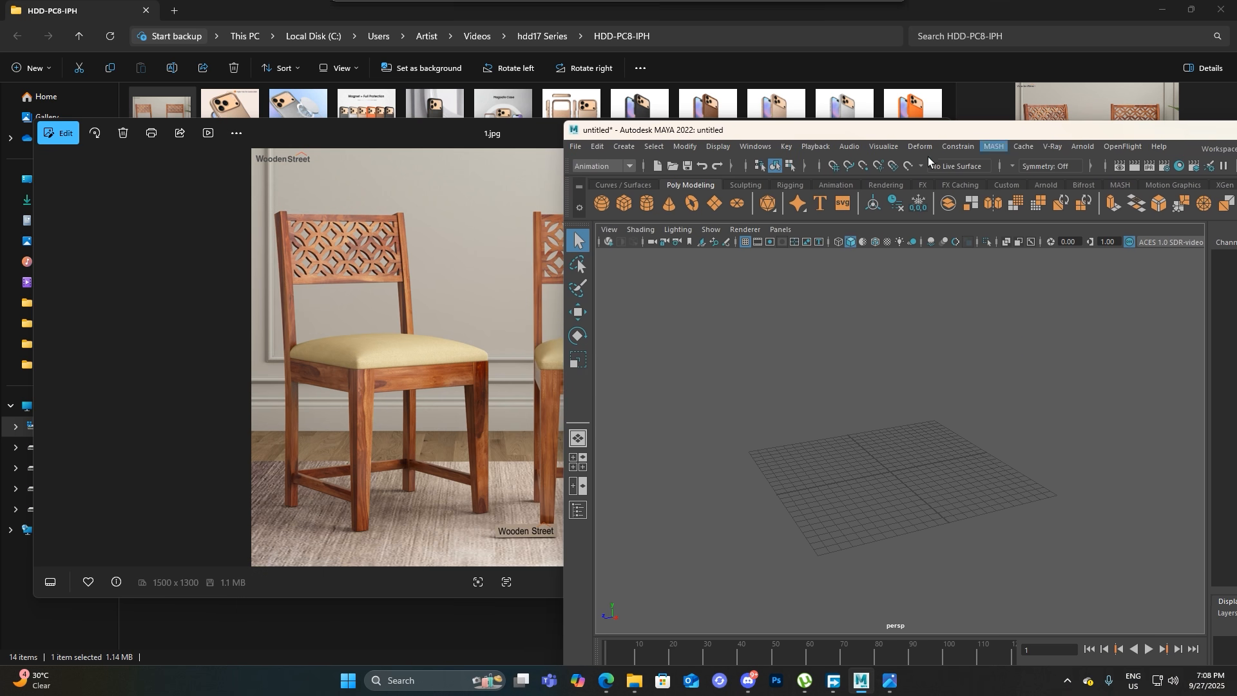
key("space")
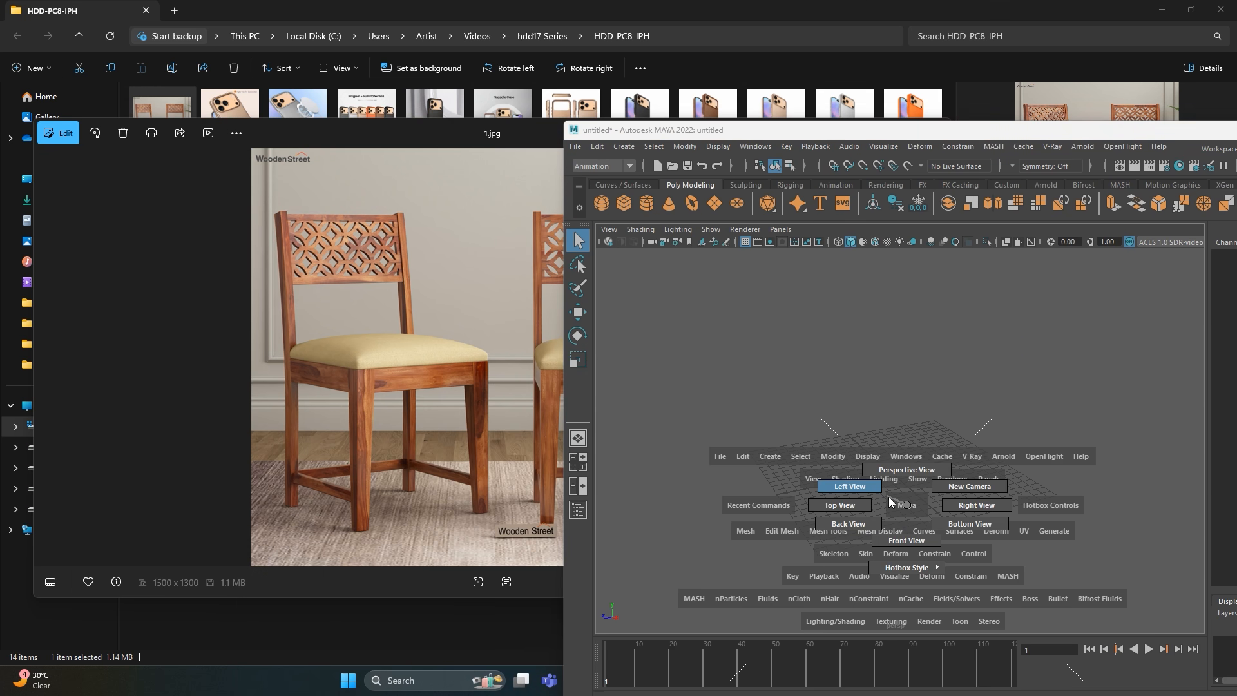
left_click(889, 498)
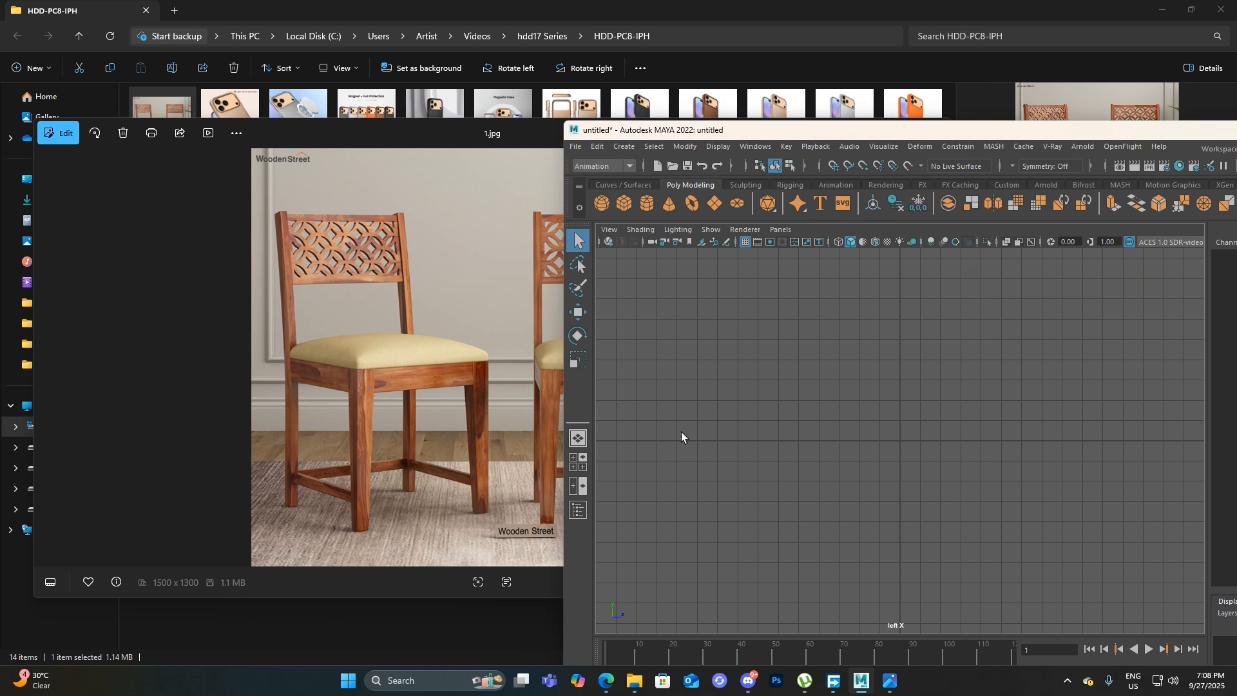
double_click(838, 130)
key("space")
left_click_drag(584, 366, 593, 333)
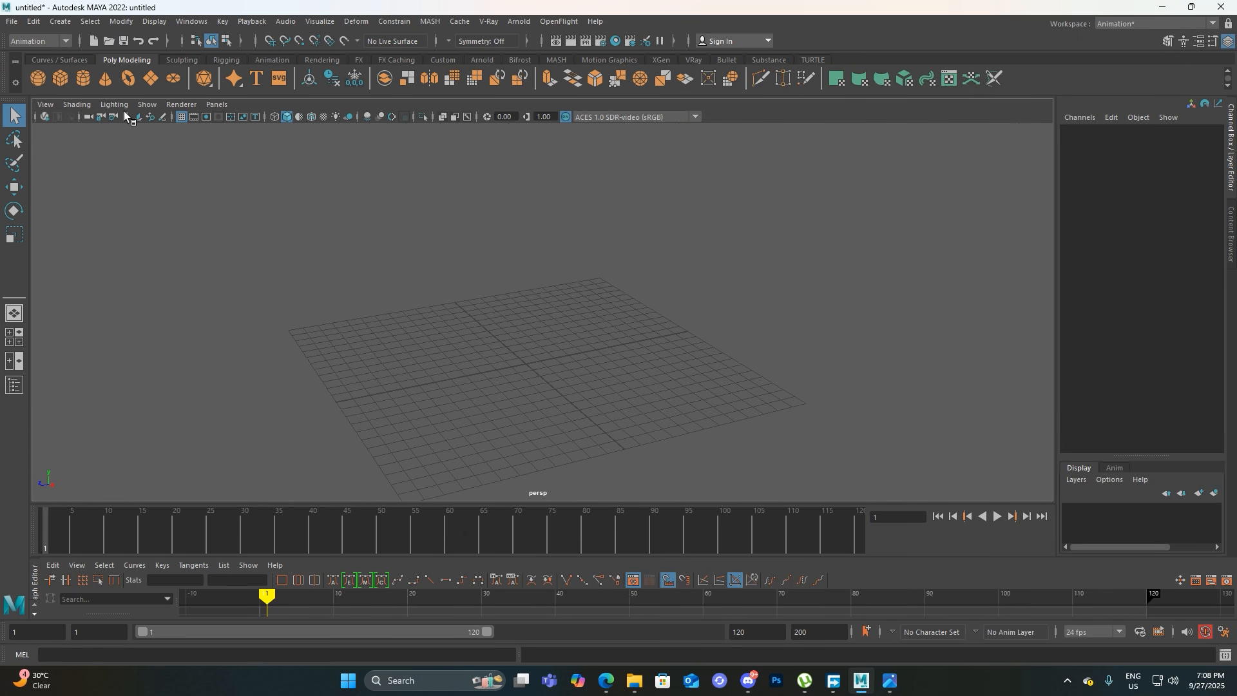
key("space")
left_click_drag(241, 224, 219, 215)
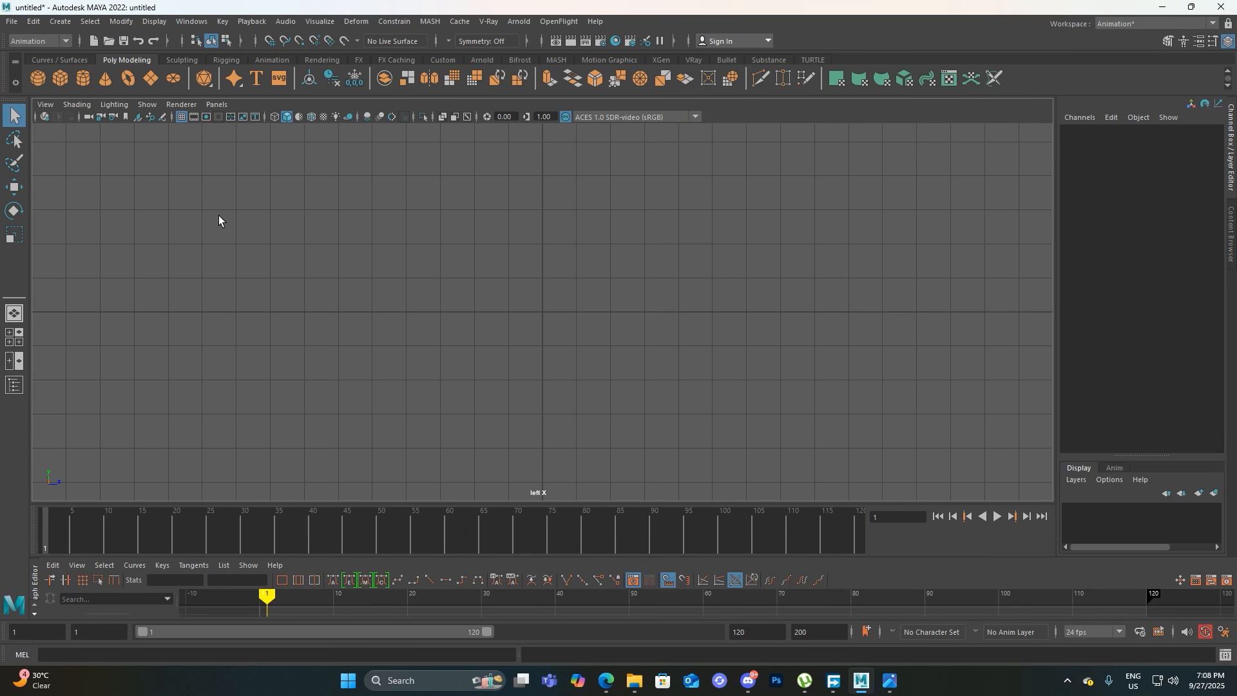
Import 1.jpg from the HDD-PC8-IPH folder as an image plane in the left view
left_click(45, 104)
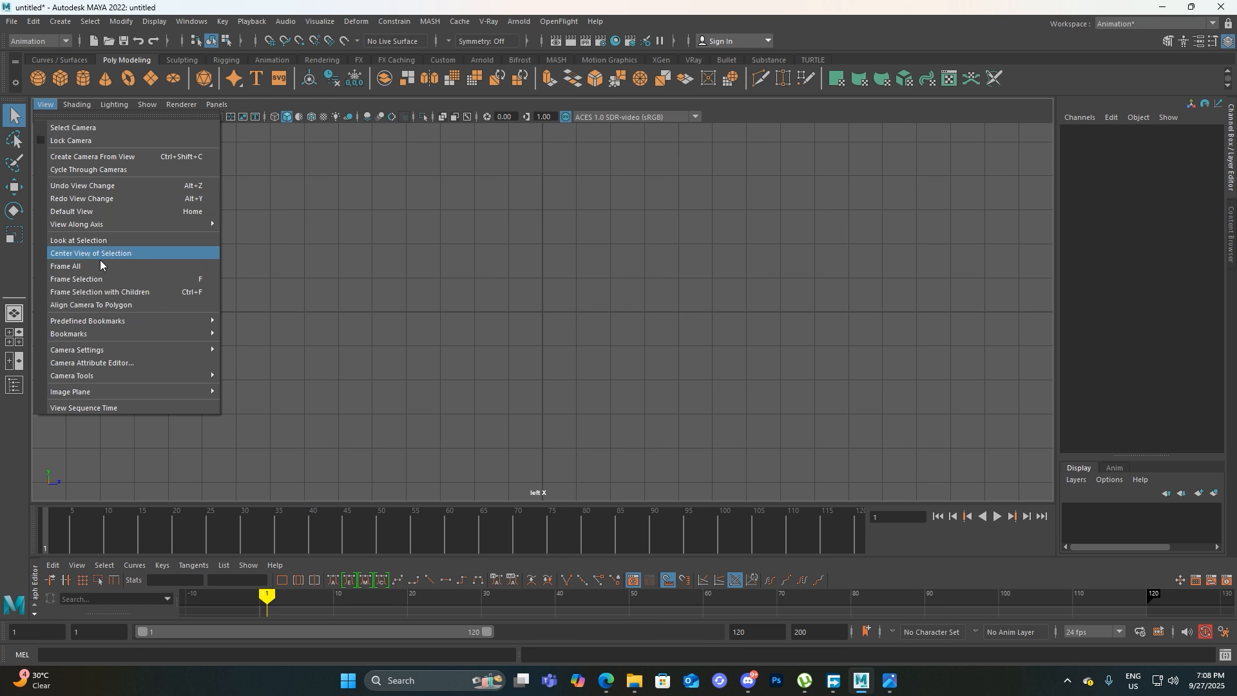
mouse_move(105, 389)
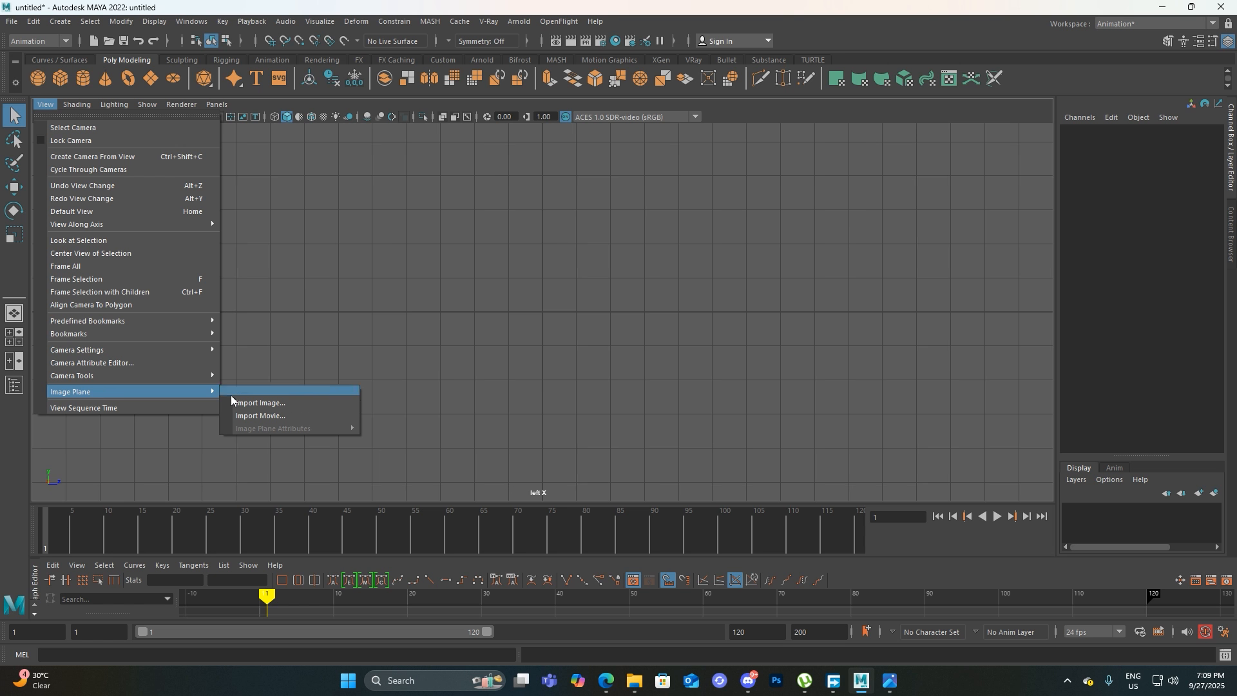
left_click(248, 404)
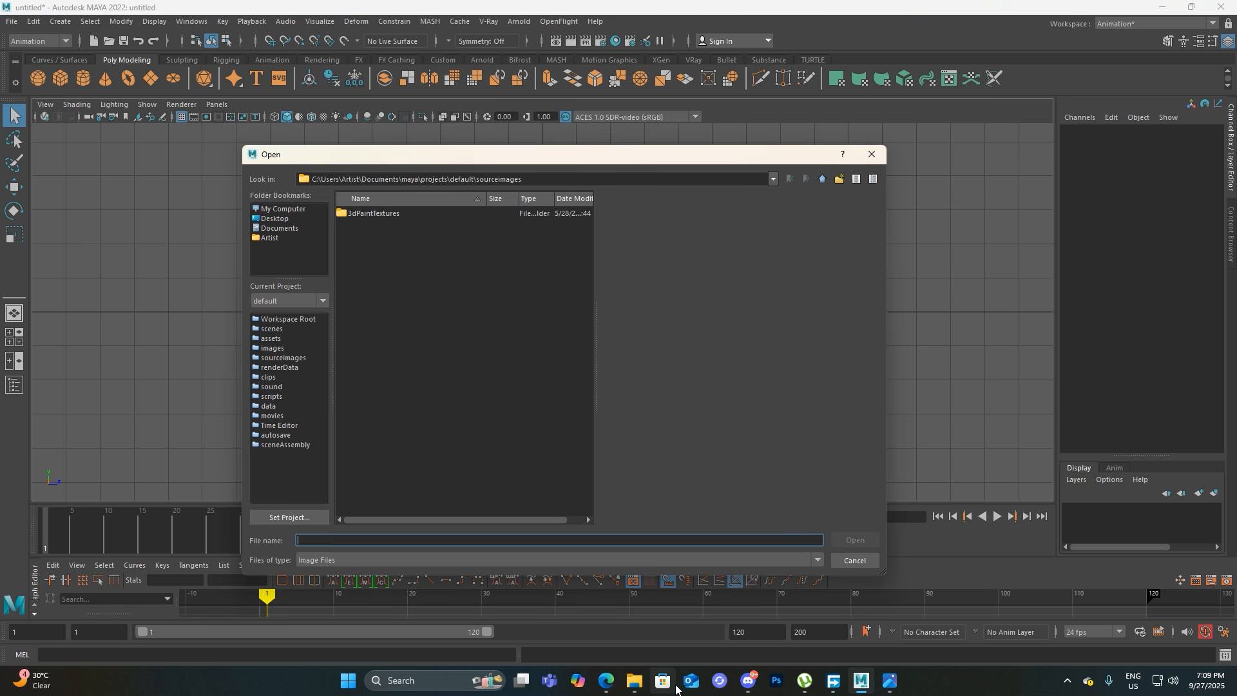
left_click(643, 685)
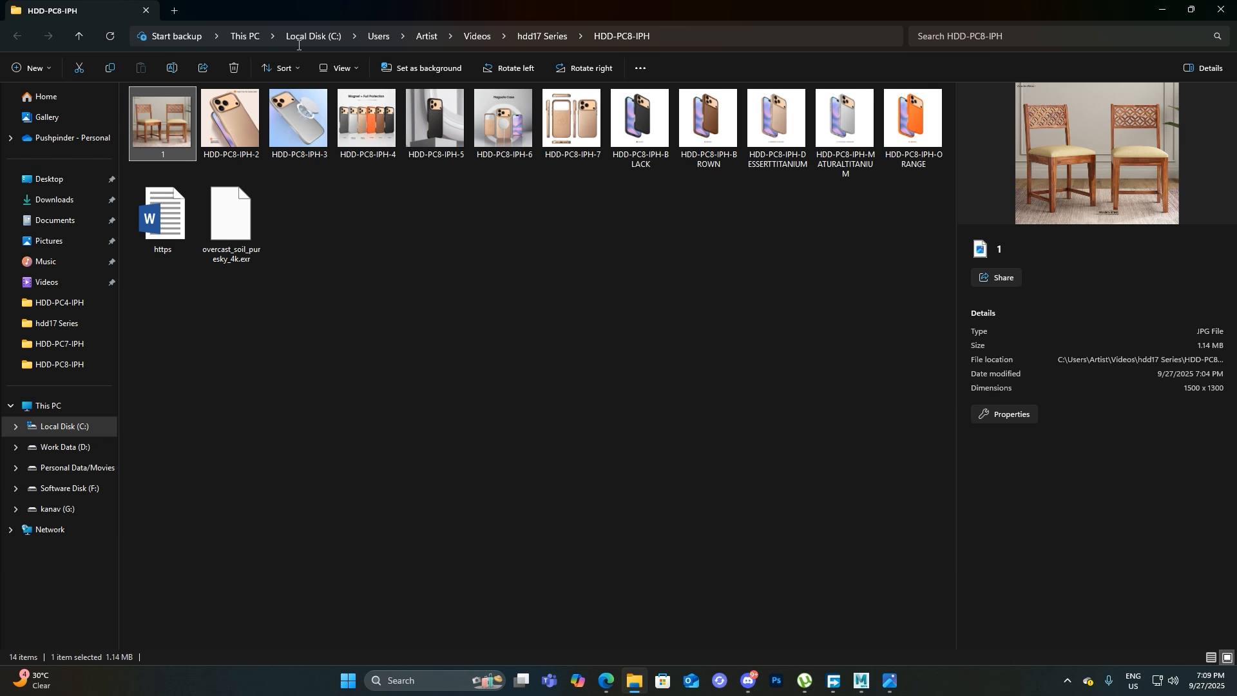
left_click(663, 38)
key("ctrl+c")
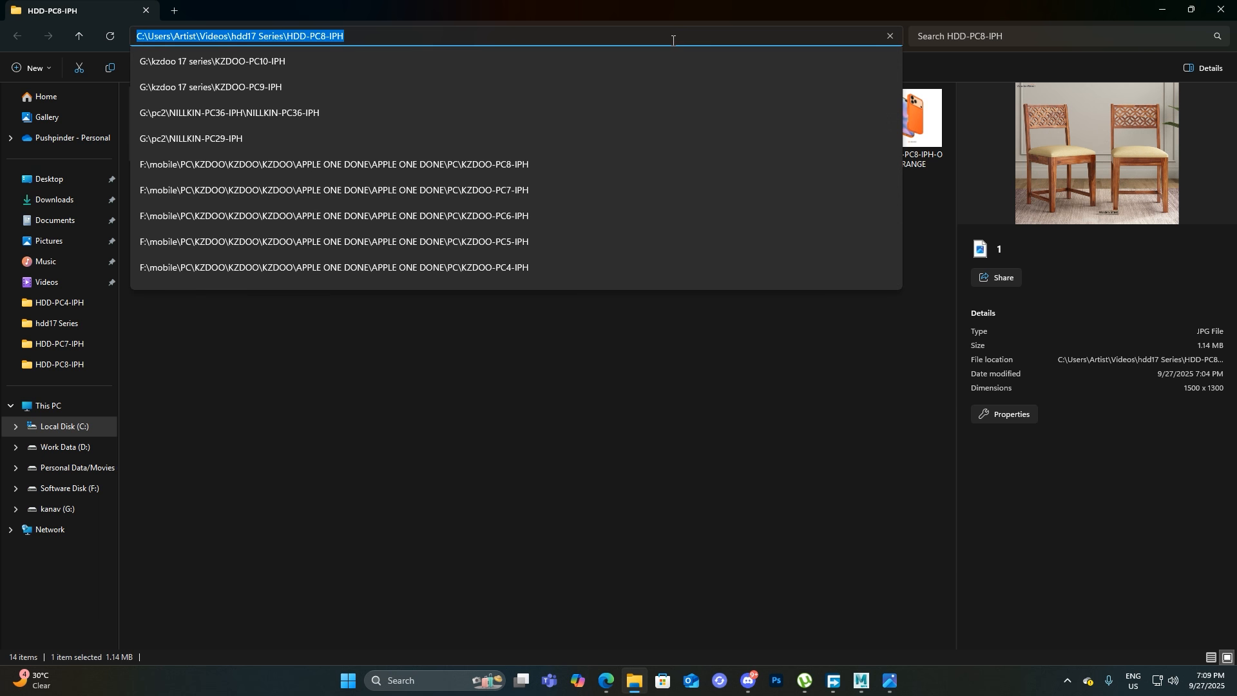
left_click(1162, 9)
left_click(272, 160)
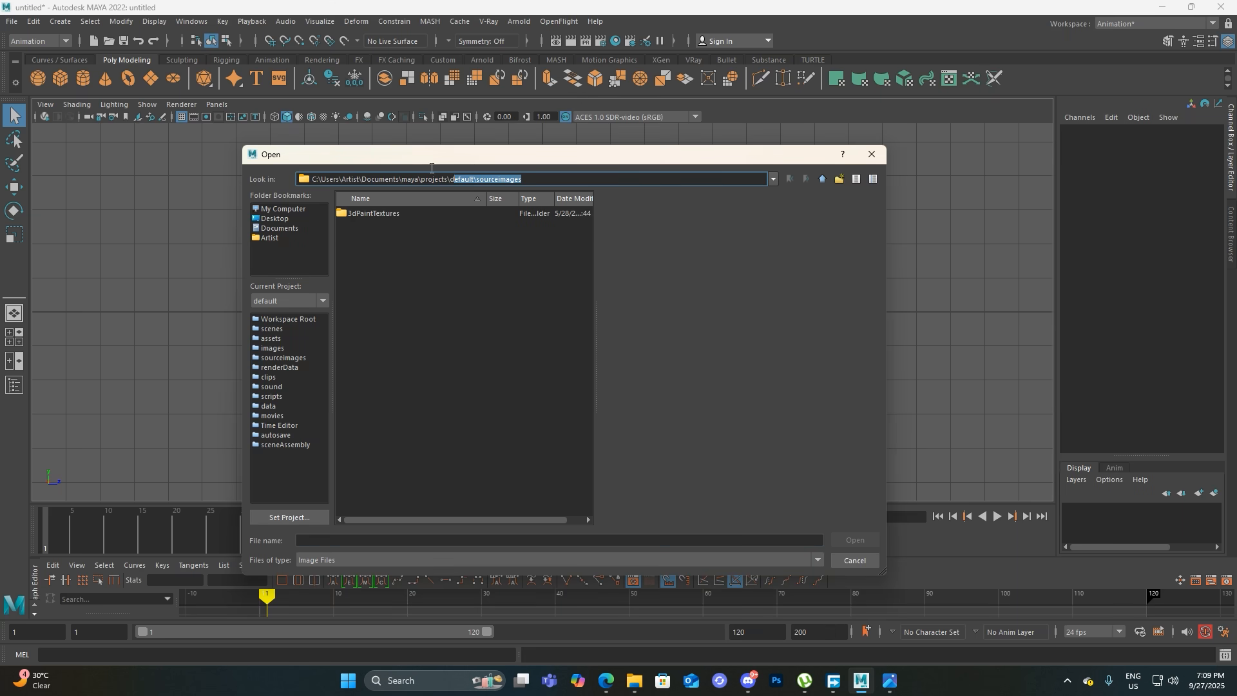
key("ctrl+v")
key("Return")
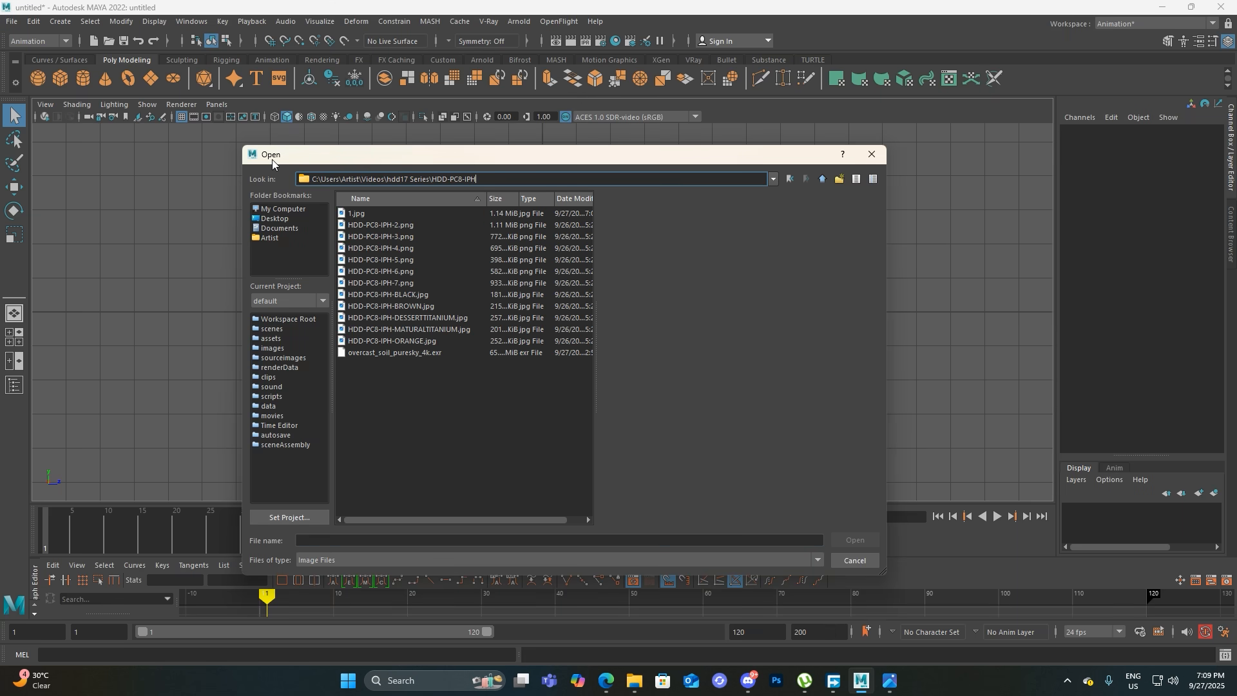
left_click(372, 215)
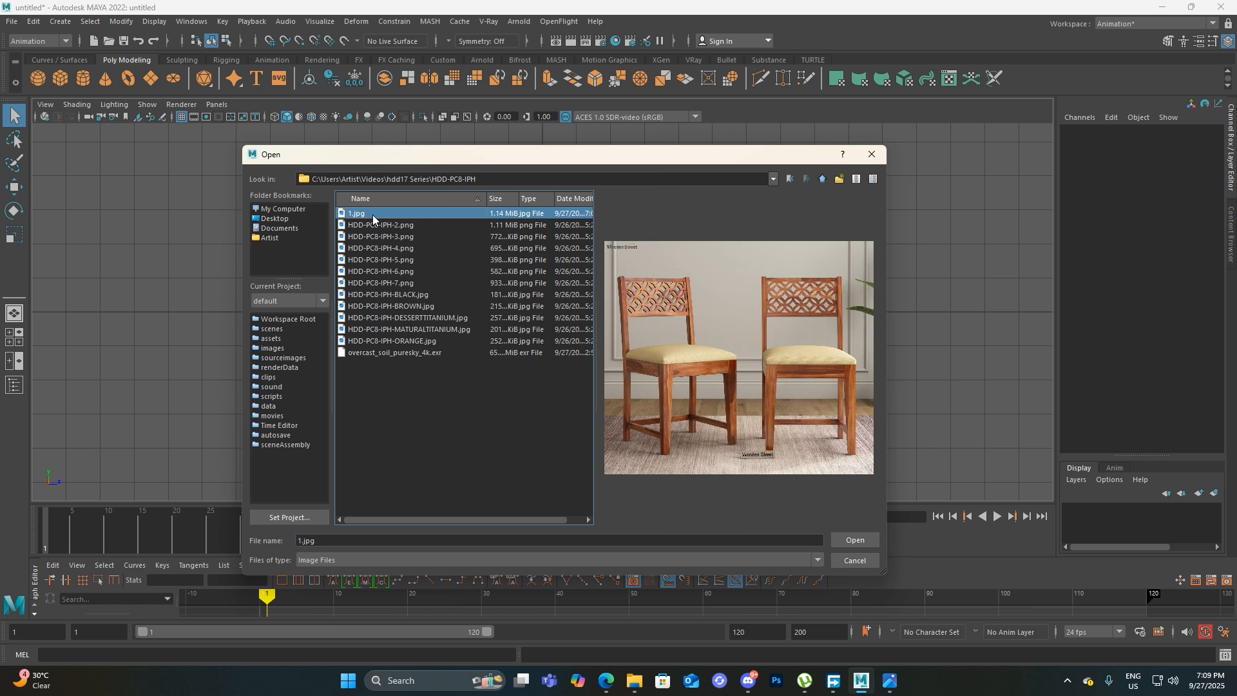
left_click(867, 544)
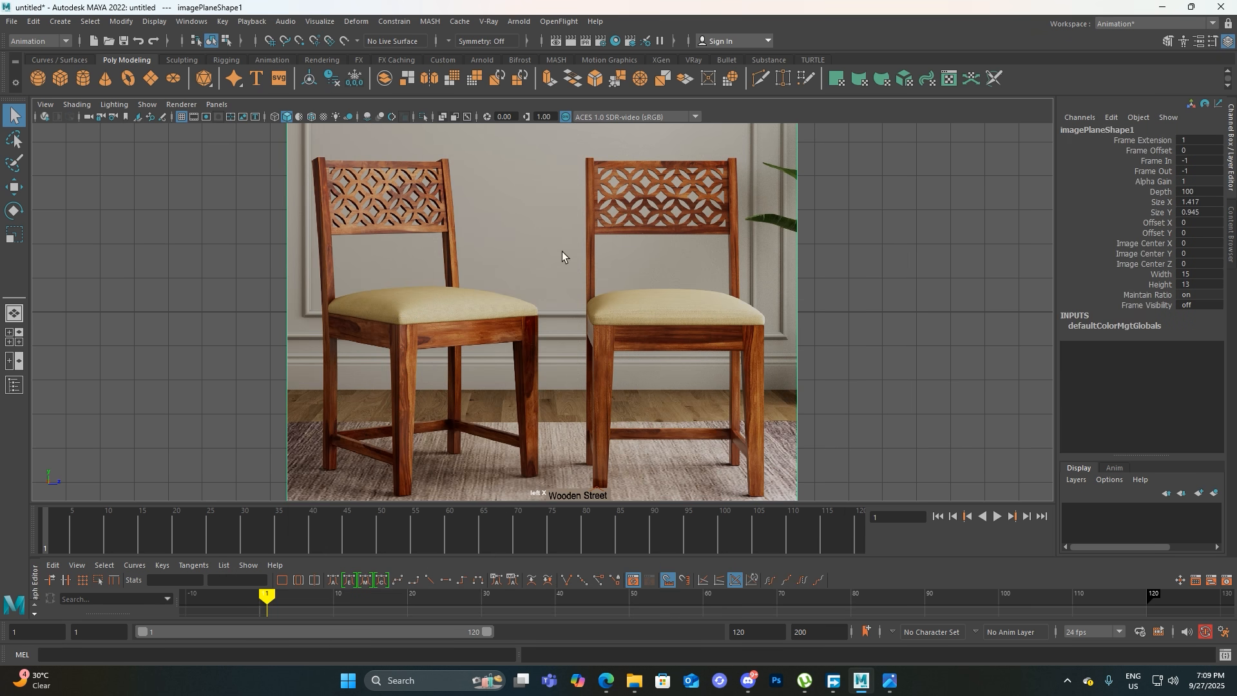
Switch to the perspective view and try to frame the imported image plane
scroll(490, 311, "down", 3)
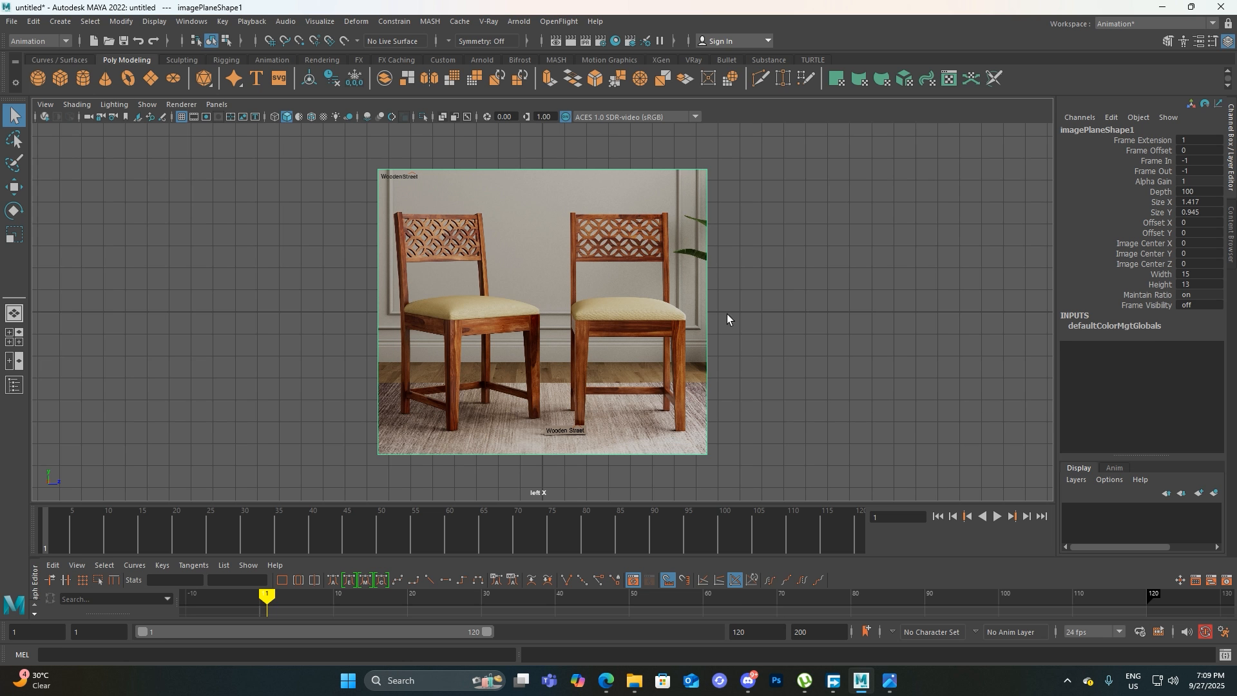
key("space")
left_click_drag(516, 232, 521, 218)
scroll(559, 276, "down", 10)
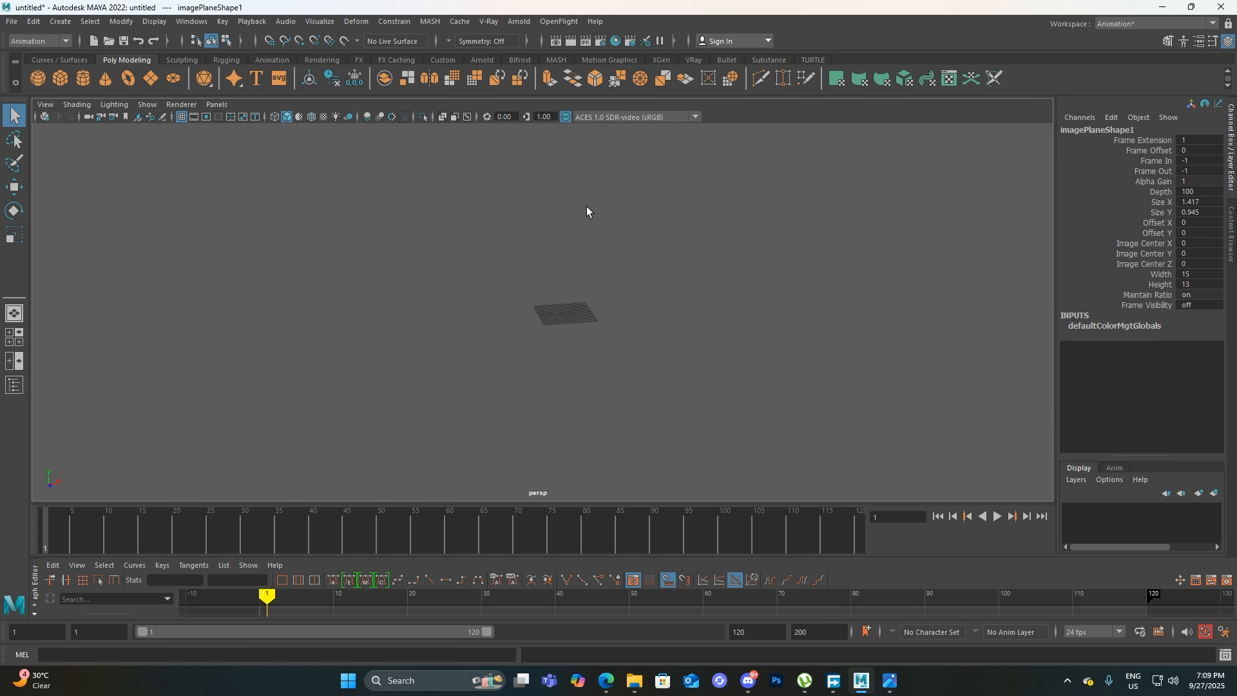
key("f")
left_click_drag(608, 299, 677, 362, "alt")
scroll(677, 361, "down", 8)
scroll(677, 363, "down", 3)
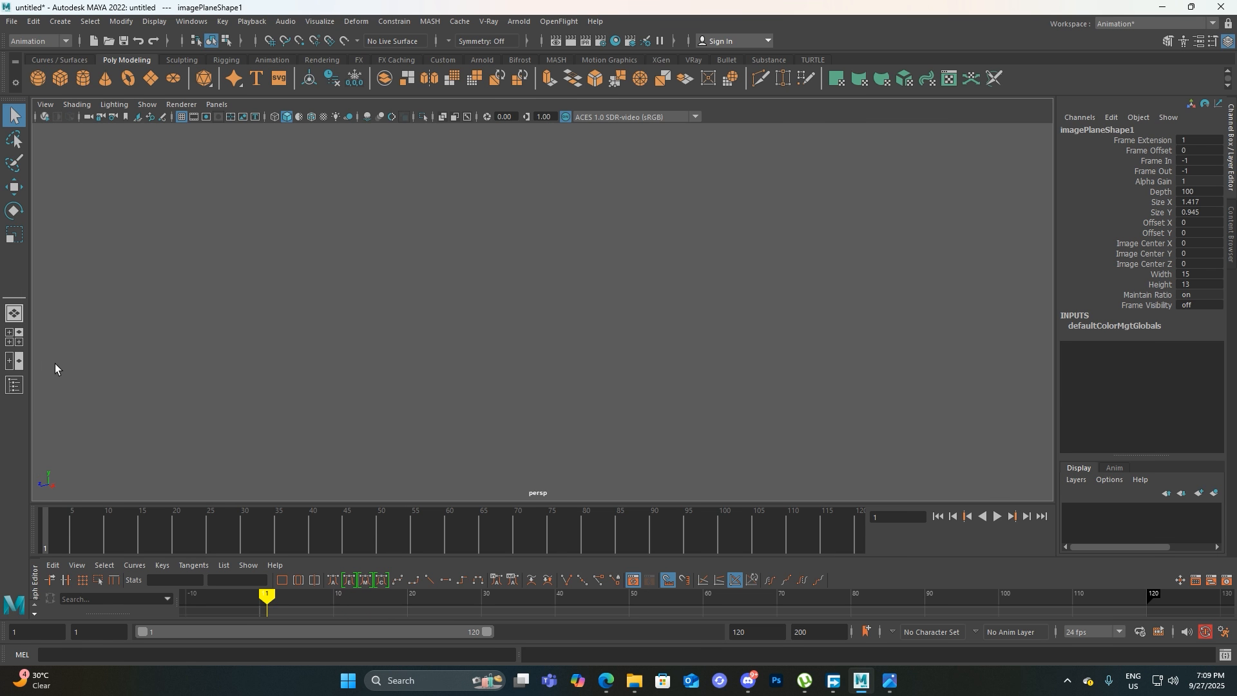
Select imagePlane1 in the Outliner, minimize the Outliner and frame the image plane in the perspective view
left_click(14, 385)
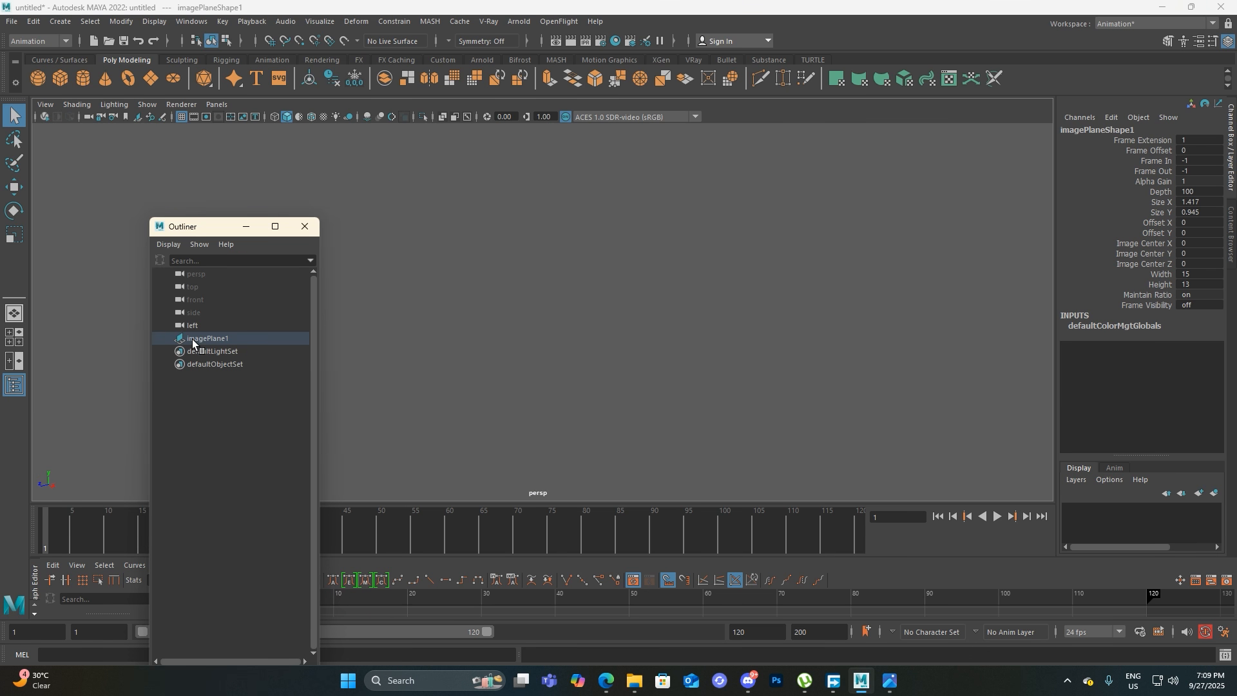
left_click(226, 337)
left_click(246, 225)
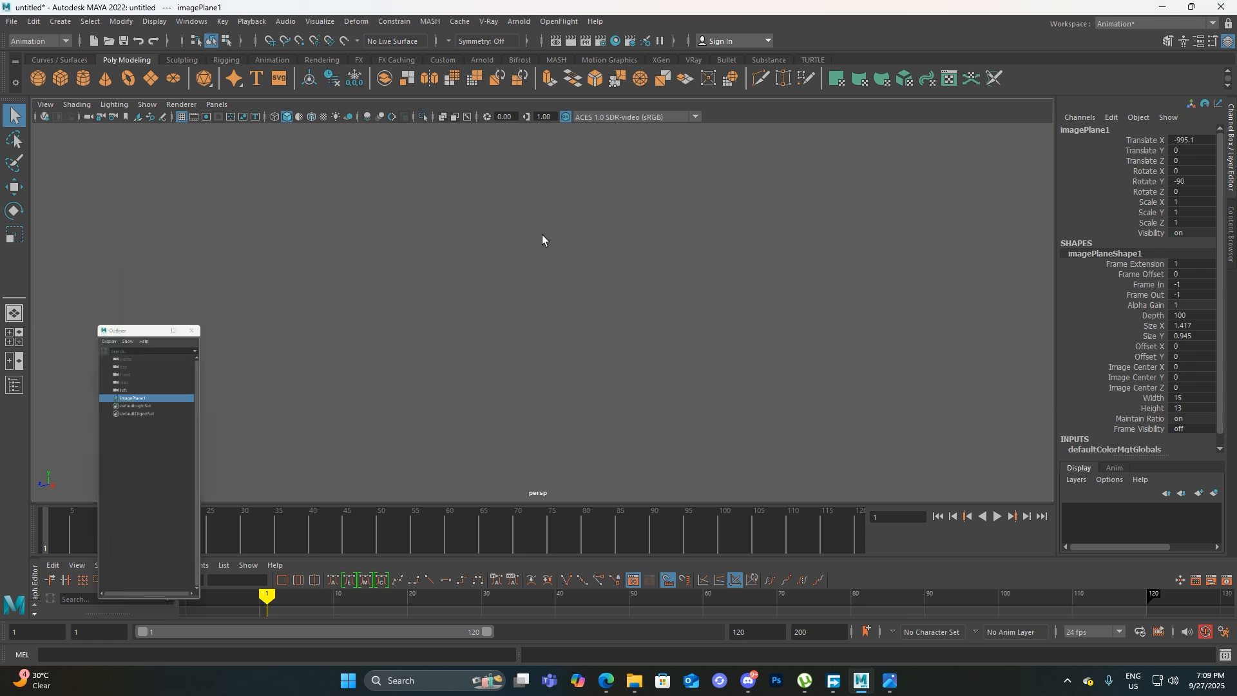
key("f")
left_click_drag(693, 373, 566, 242, "alt")
left_click_drag(515, 389, 335, 364, "alt")
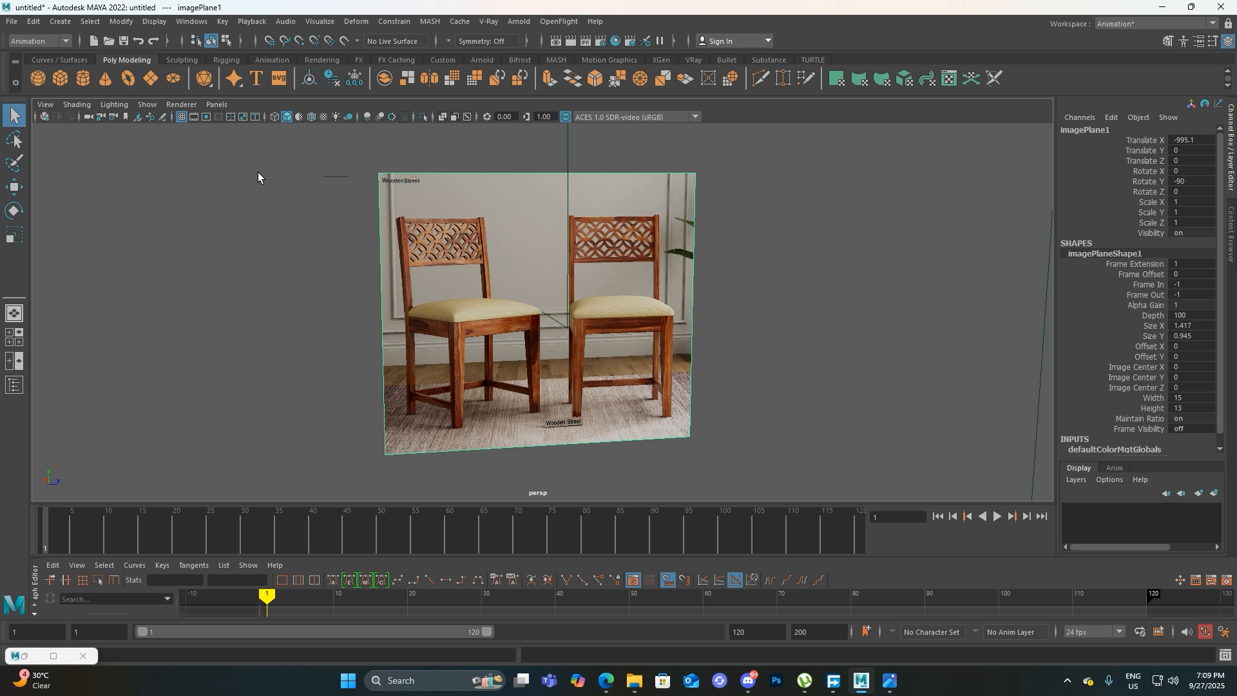
left_click(215, 106)
mouse_move(300, 117)
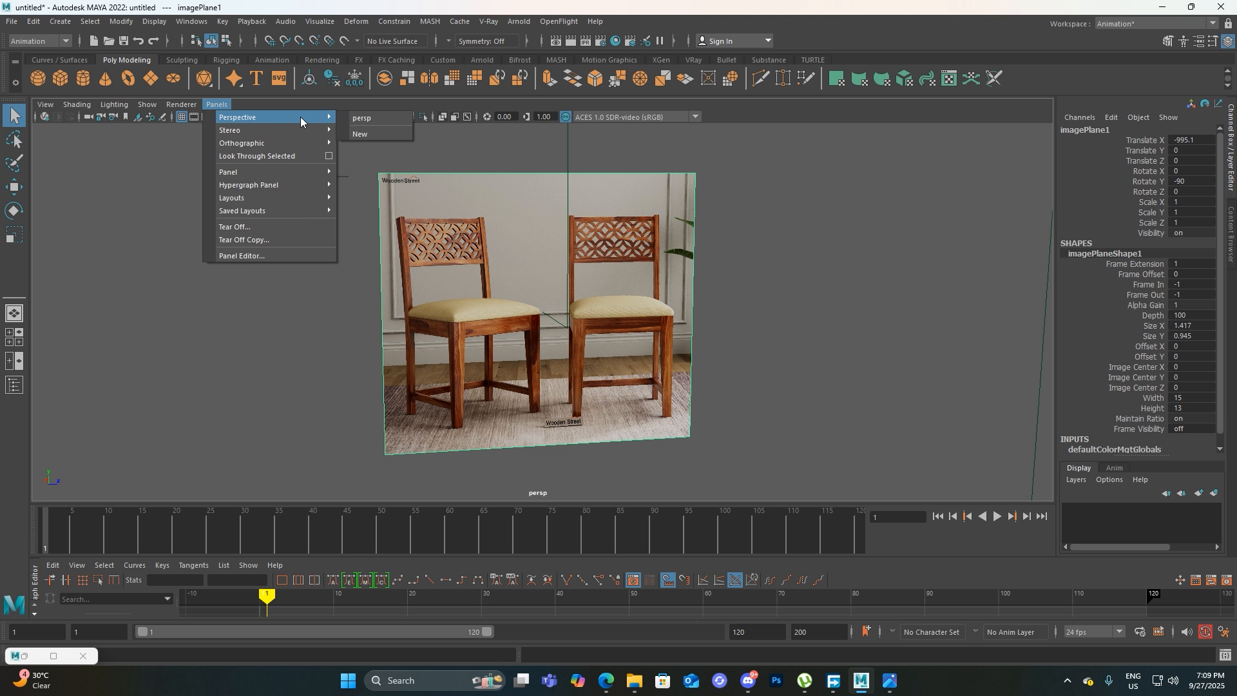
left_click(215, 103)
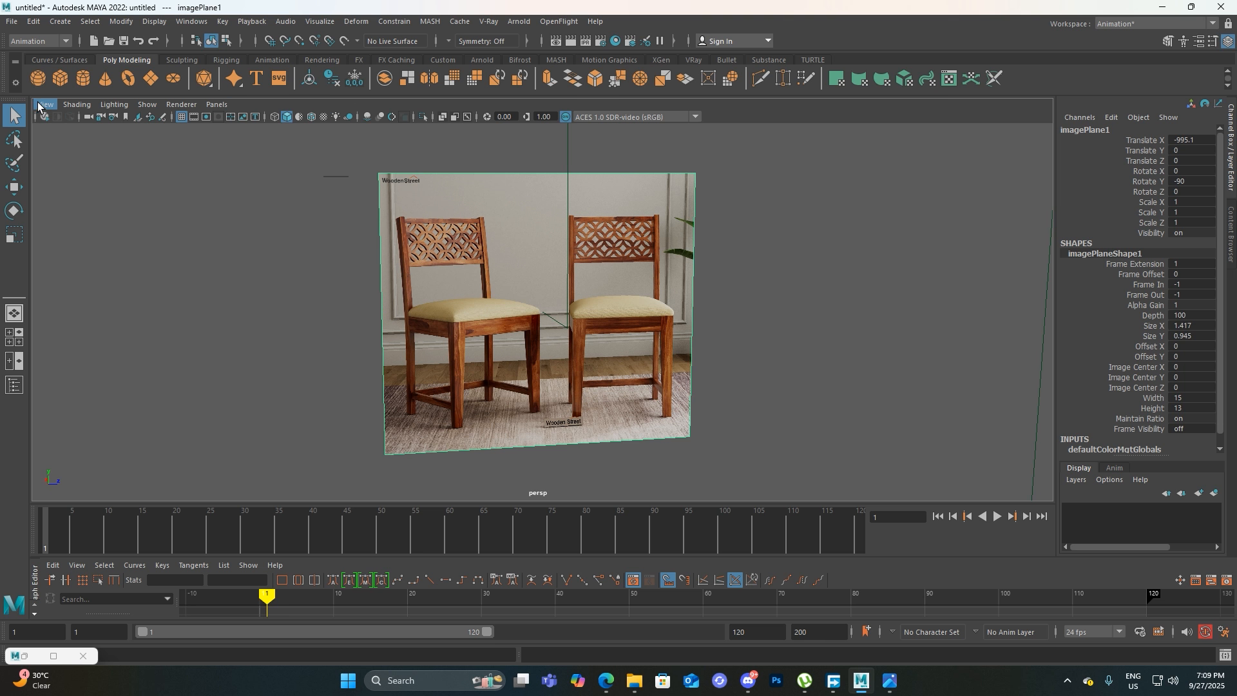
Switch to the left view and examine the backrests, seats and legs of the two chairs on the reference image
key("space")
left_click_drag(606, 263, 530, 244)
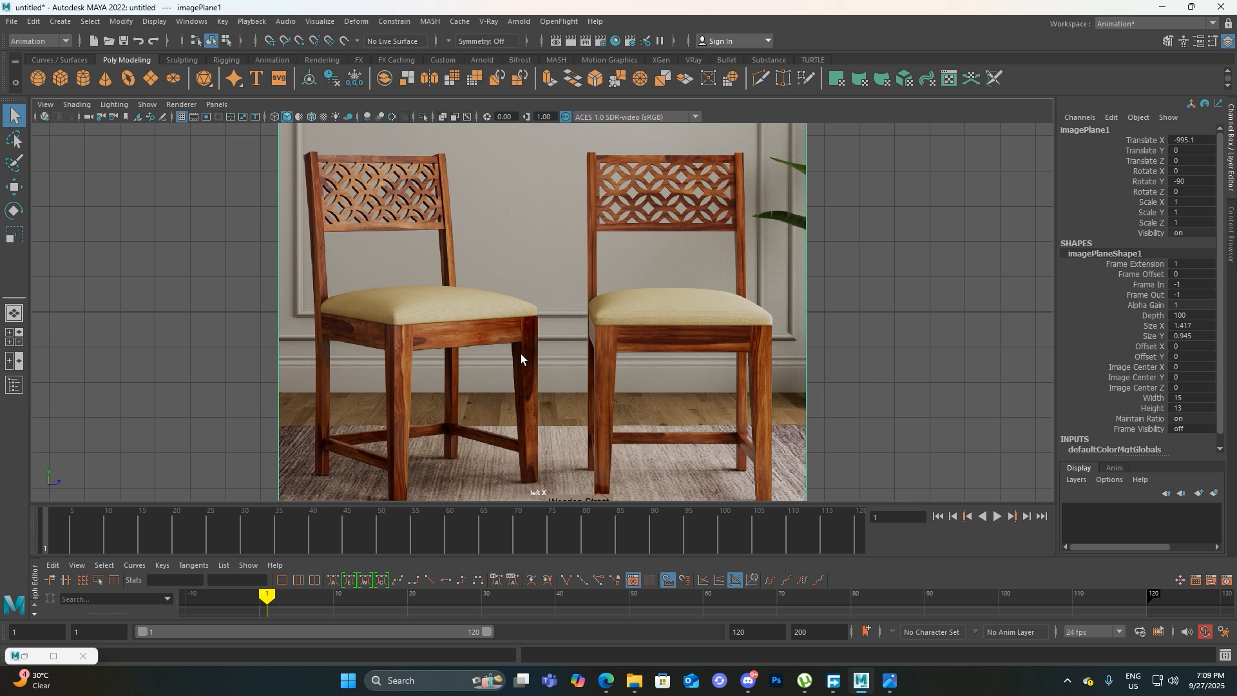
middle_click_drag(757, 363, 553, 362, "alt")
middle_click_drag(453, 343, 545, 371, "alt")
scroll(513, 252, "up", 3)
middle_click_drag(593, 199, 578, 258, "alt")
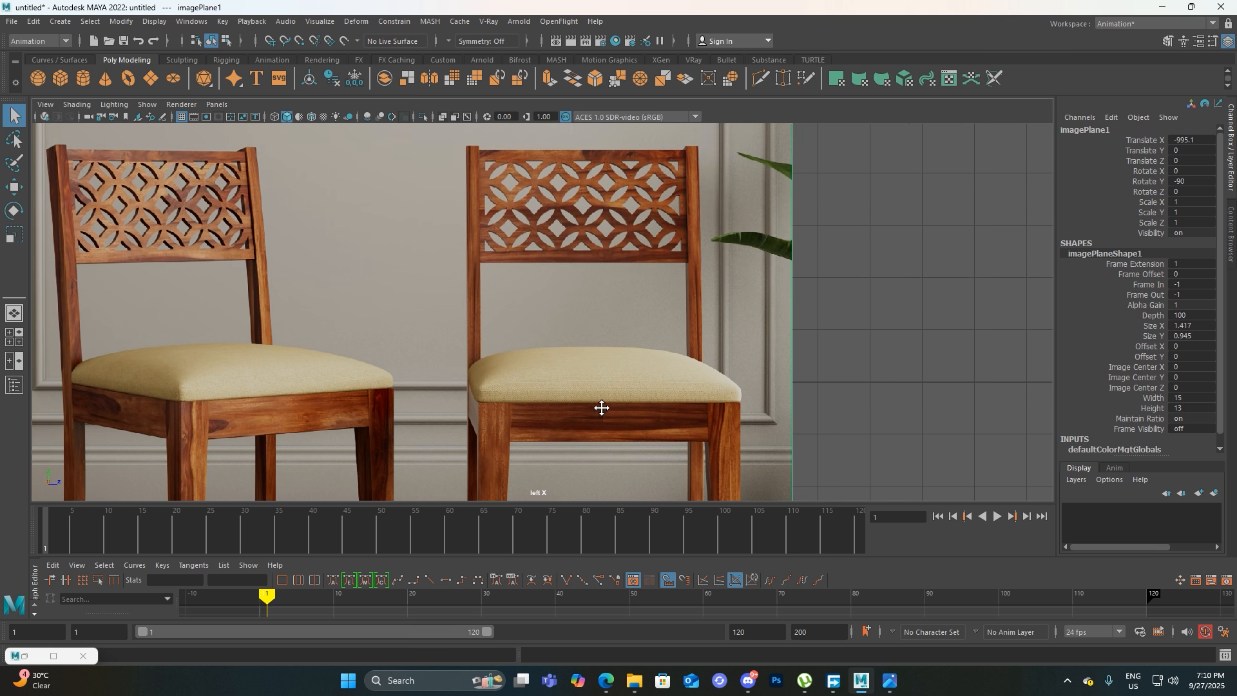
middle_click_drag(601, 414, 608, 290, "alt")
scroll(667, 404, "down", 3)
middle_click_drag(667, 404, 671, 348, "alt")
middle_click_drag(635, 235, 607, 339, "alt")
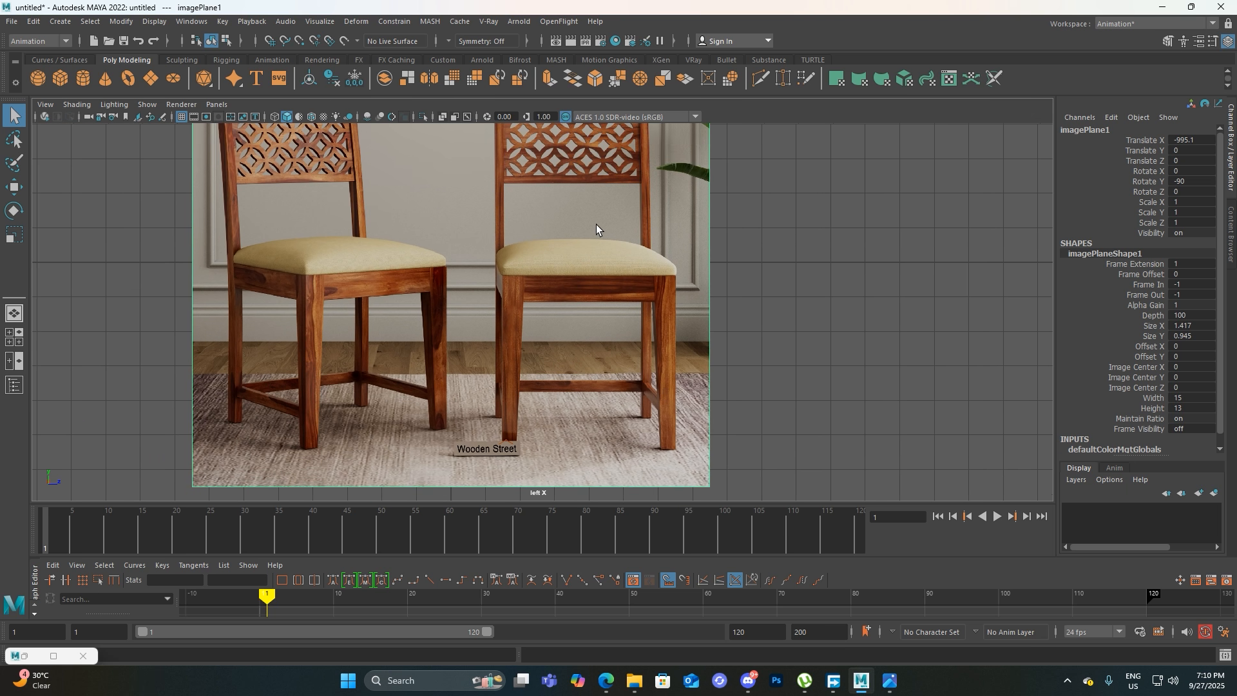
middle_click_drag(597, 224, 594, 250, "alt")
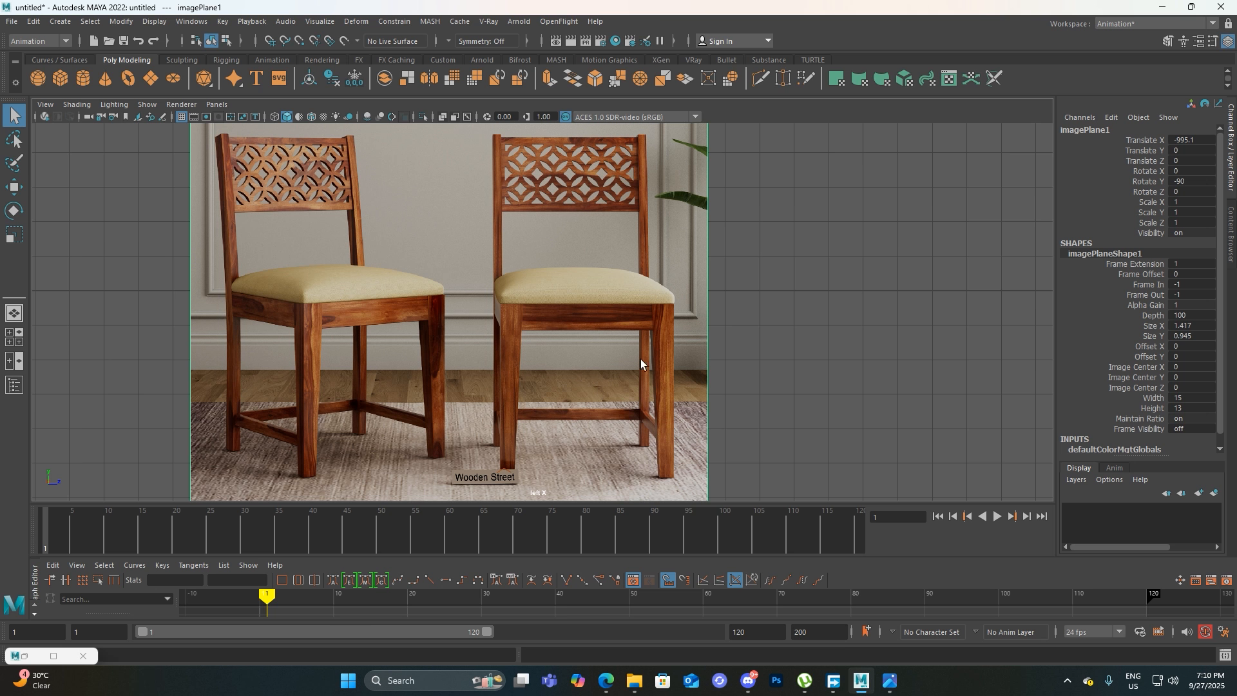
middle_click_drag(608, 402, 595, 354, "alt")
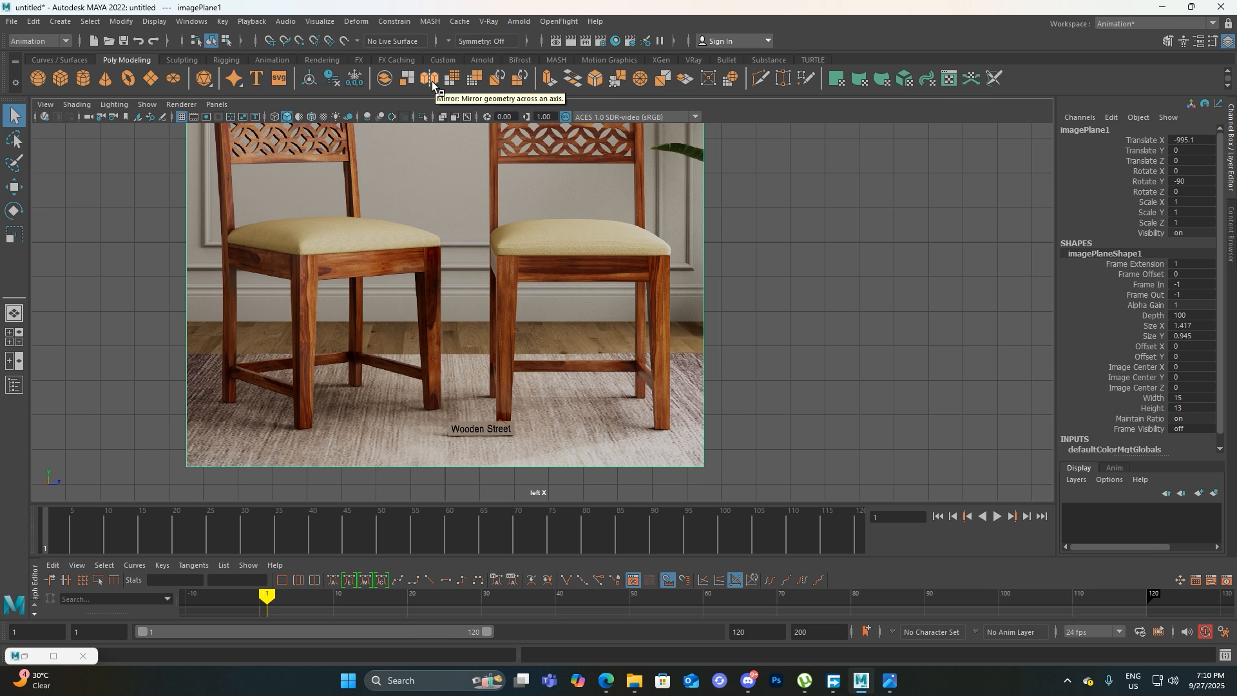
scroll(532, 252, "up", 1)
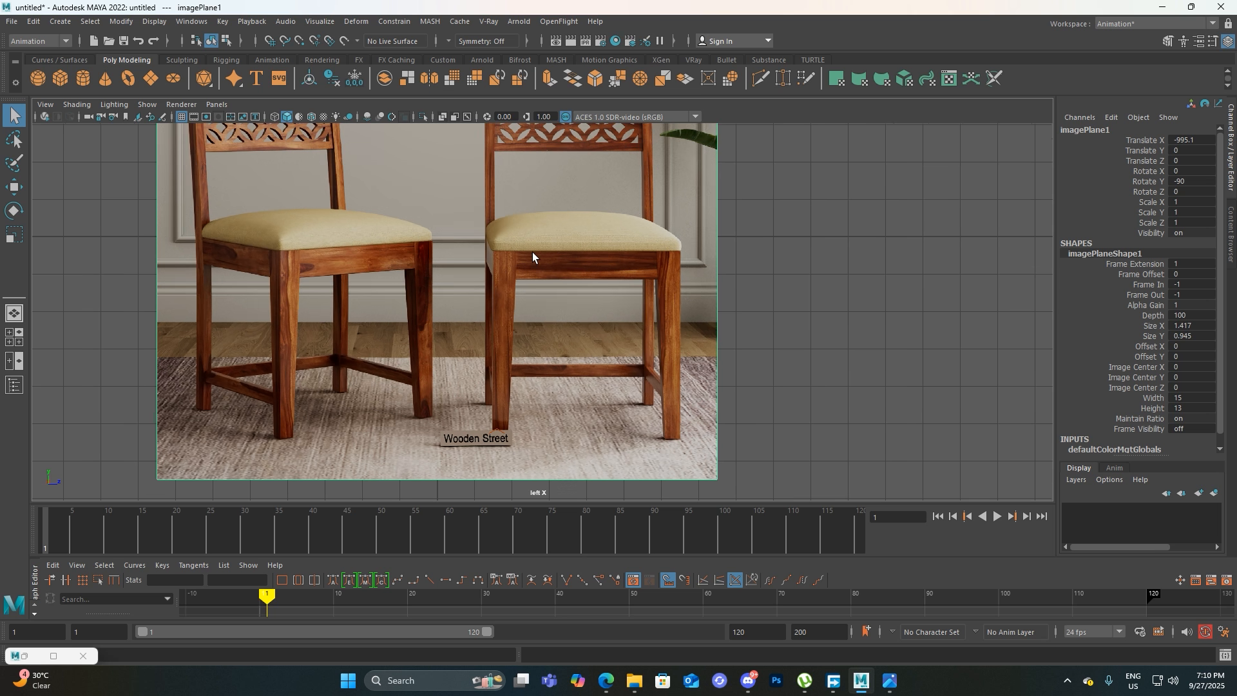
middle_click_drag(601, 261, 574, 299, "alt")
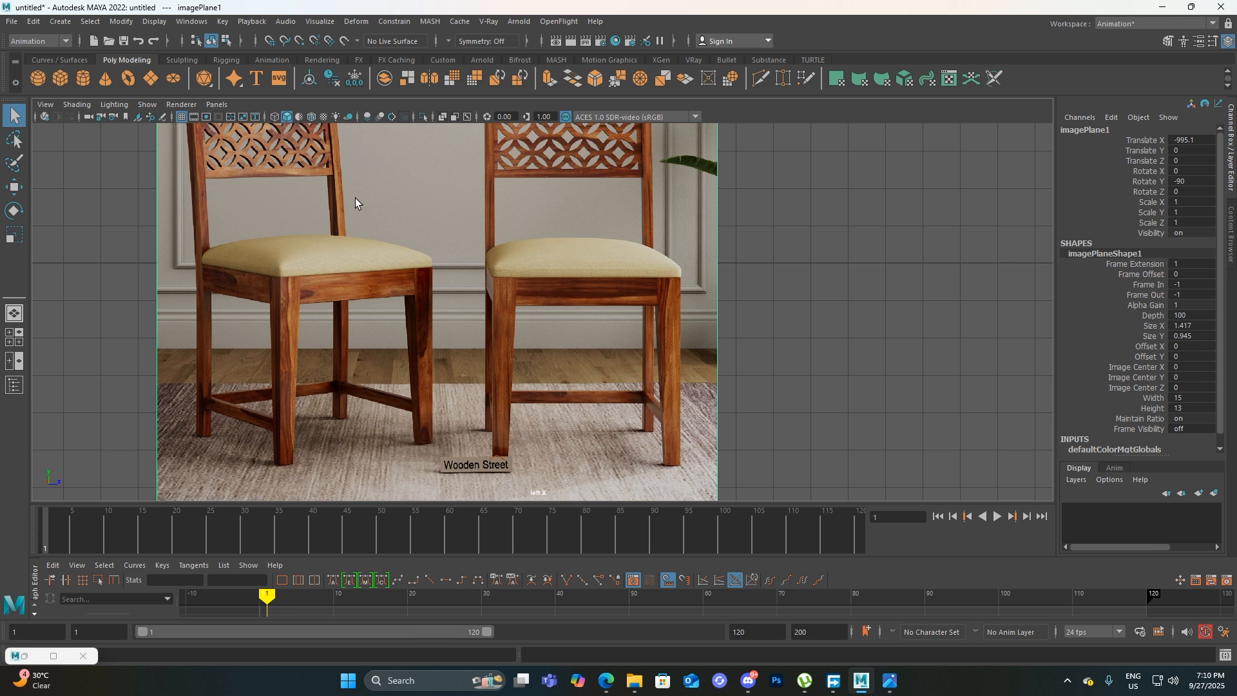
scroll(459, 272, "down", 3)
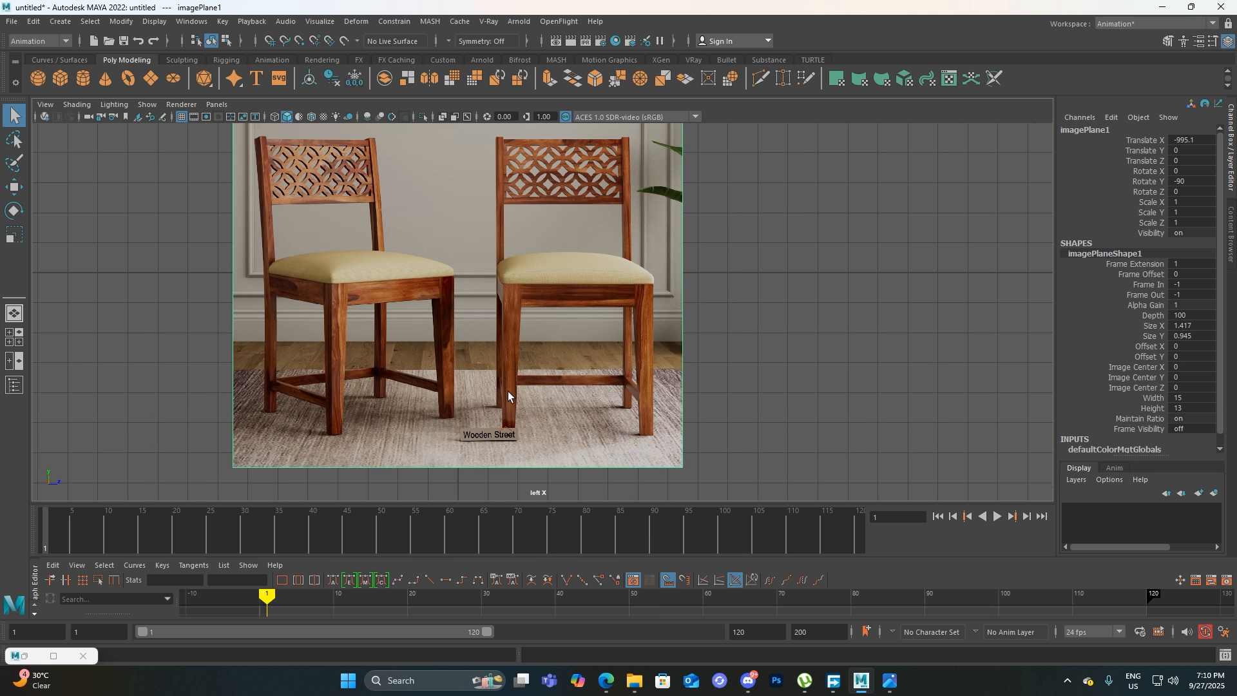
scroll(506, 430, "up", 4)
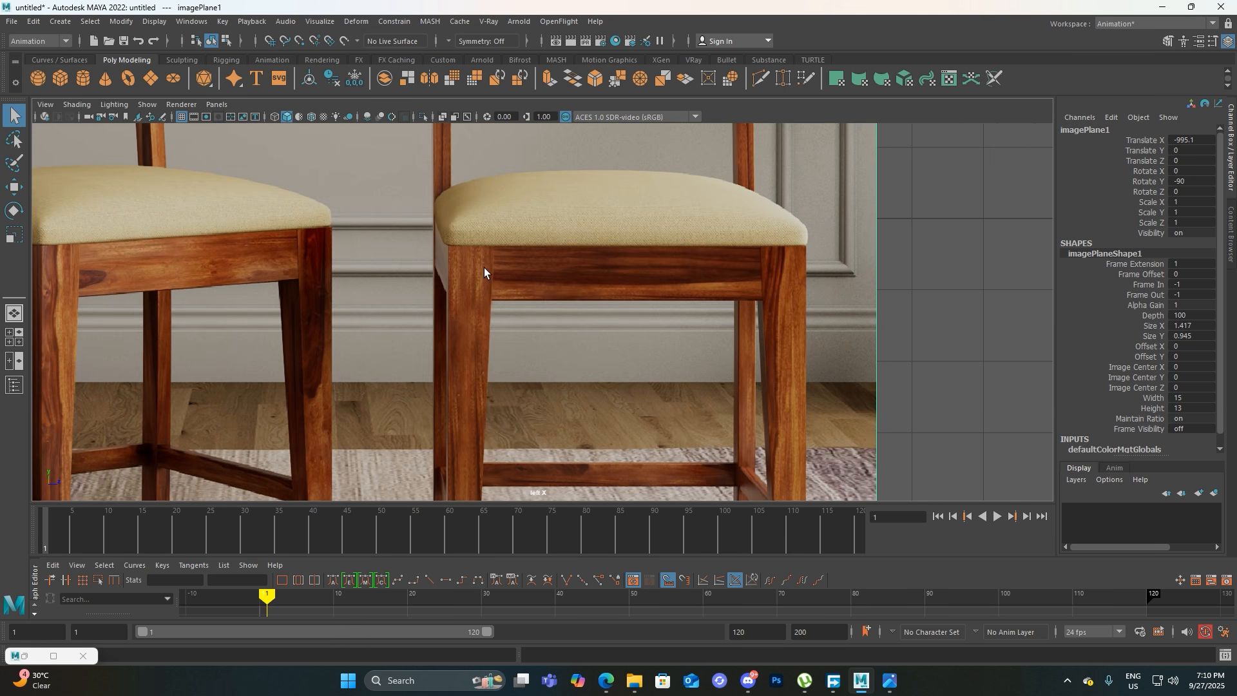
middle_click_drag(490, 389, 542, 288, "alt")
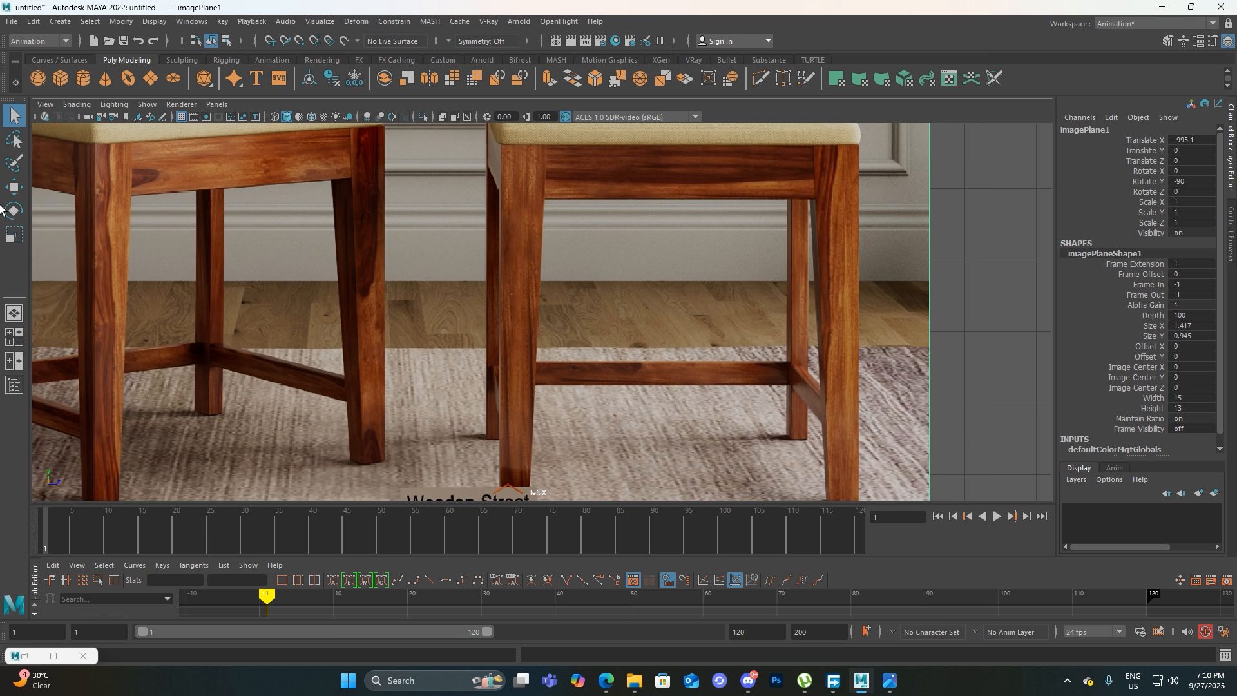
Create a polygon cube at the origin and activate the Move tool on it
left_click(59, 78)
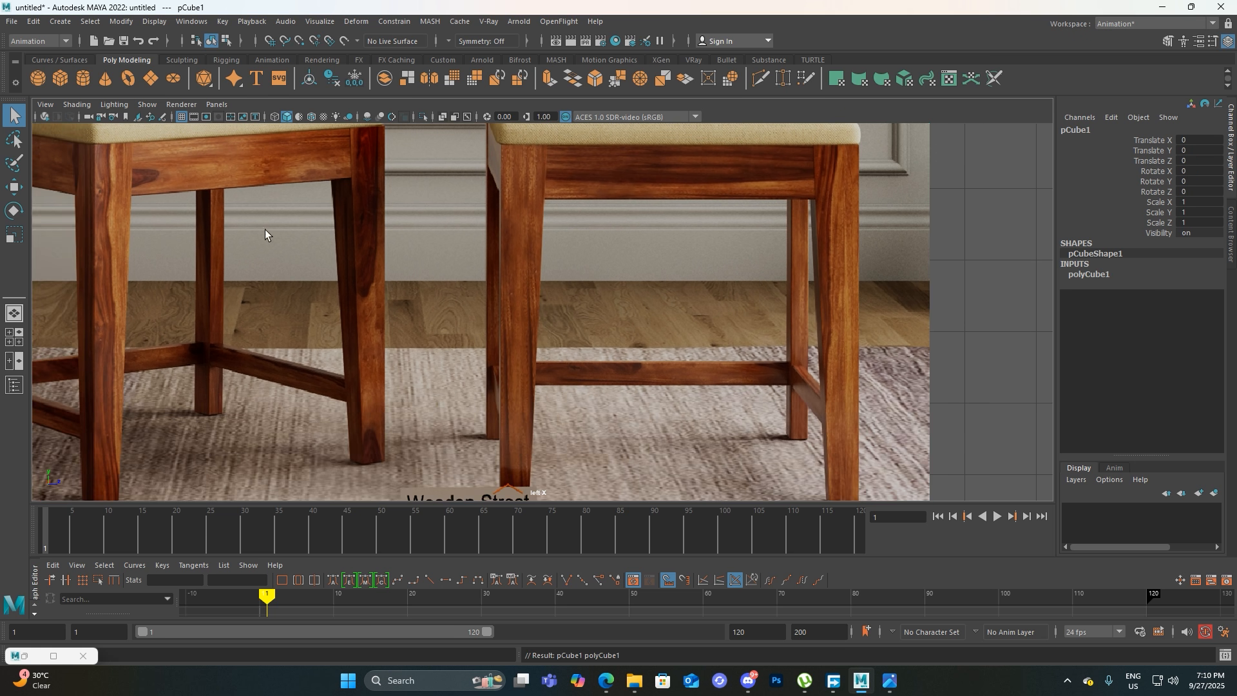
scroll(535, 355, "down", 5)
key("w")
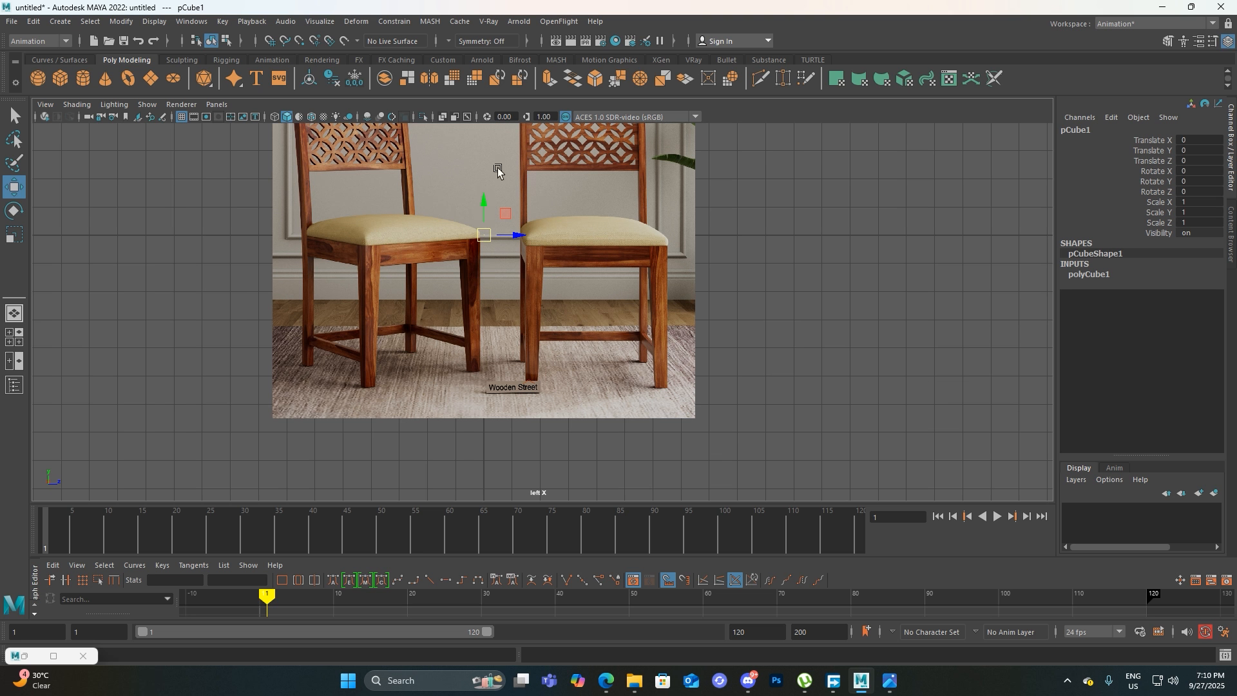
scroll(486, 204, "up", 3)
scroll(499, 271, "down", 4)
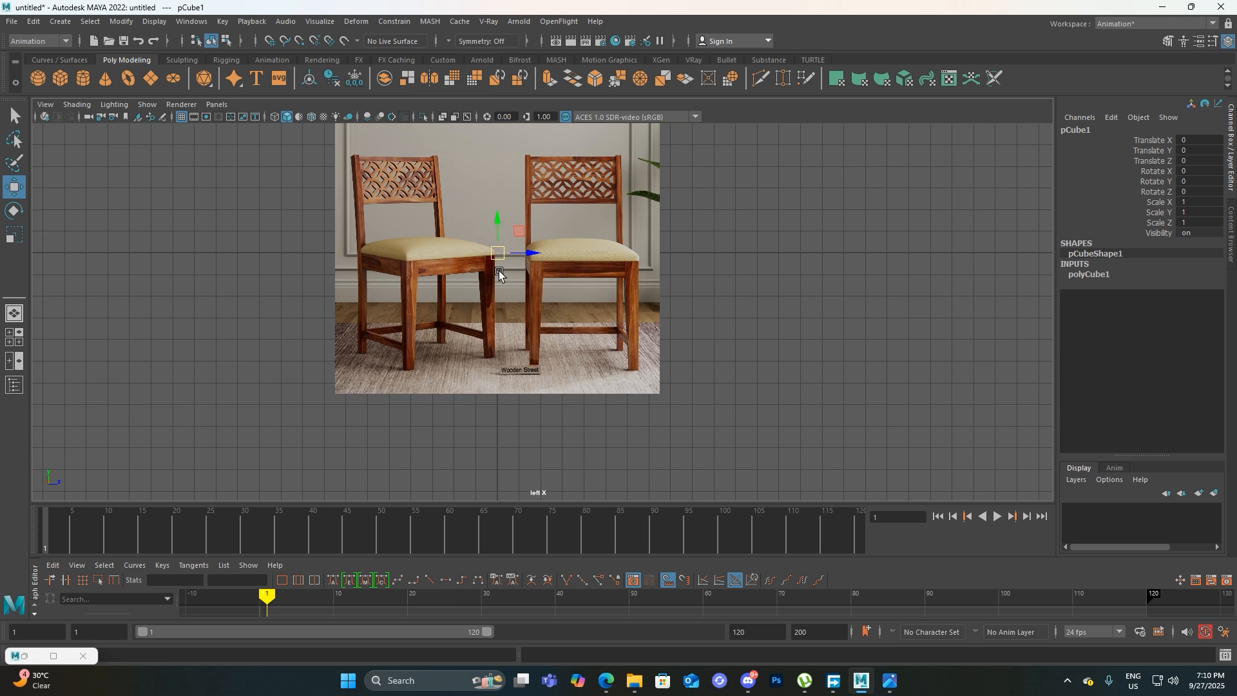
In the perspective view, move the cube along X to about -1054.5, in front of the reference image plane
key("space")
left_click_drag(499, 271, 511, 250)
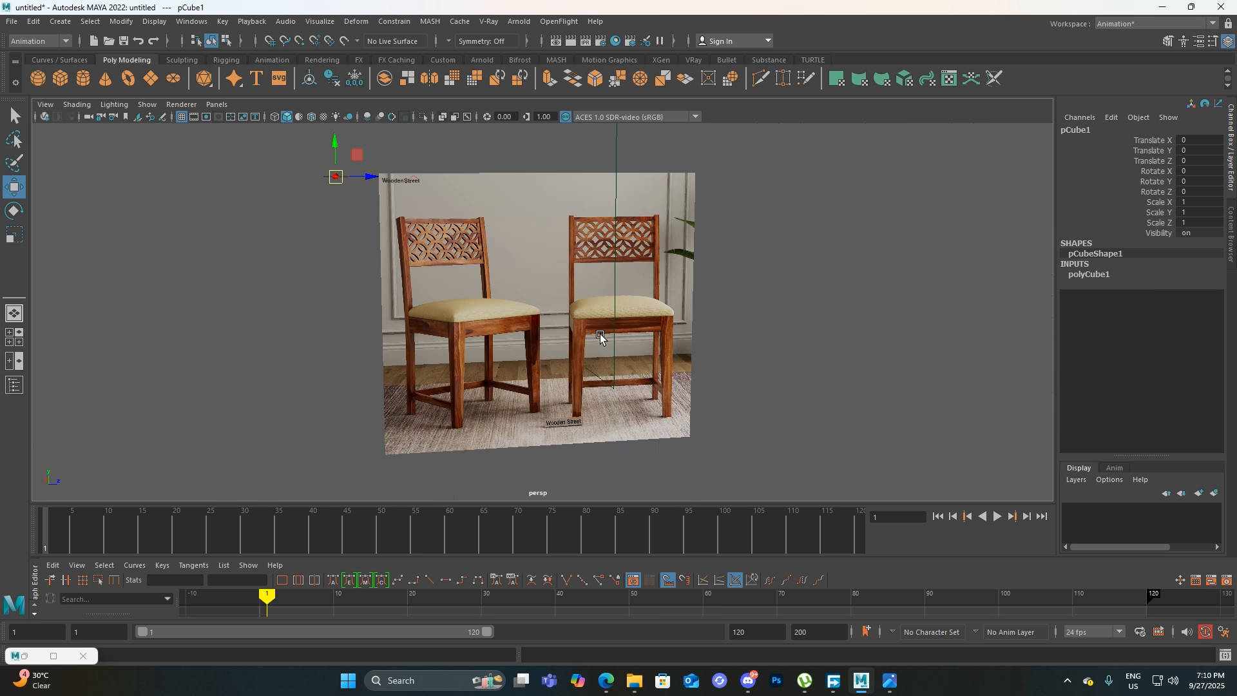
left_click_drag(599, 334, 609, 317, "alt")
scroll(603, 313, "down", 8)
left_click_drag(443, 305, 473, 324, "alt")
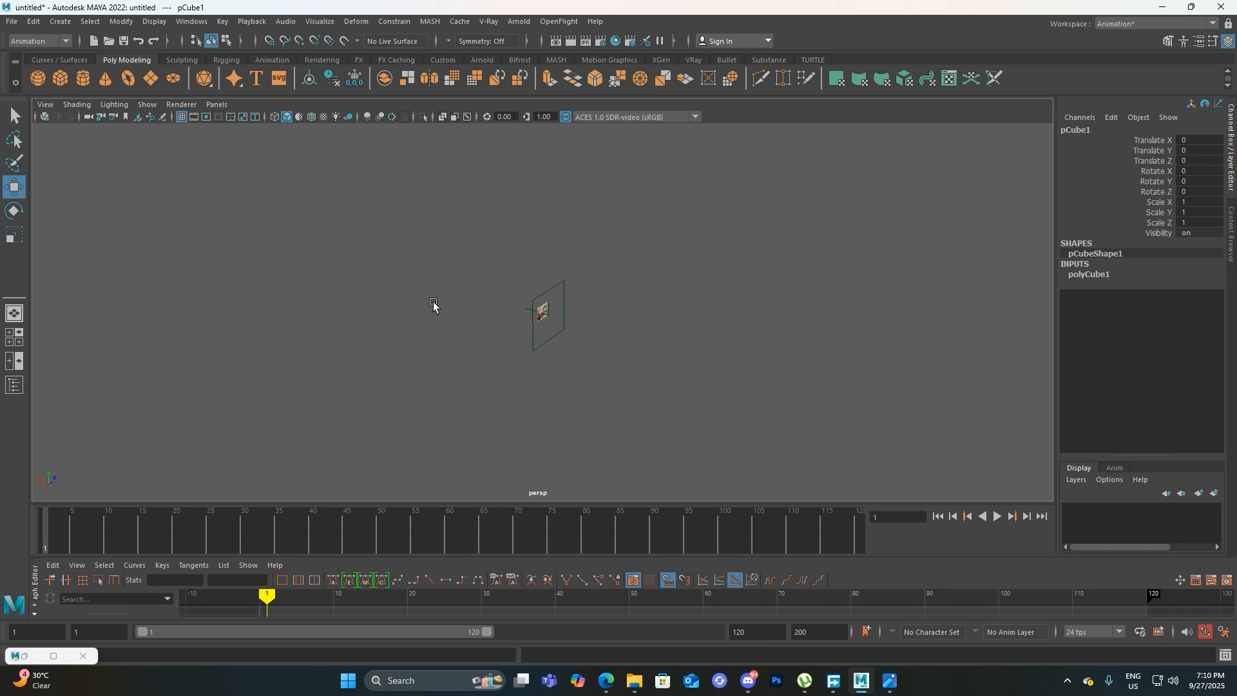
key("f")
scroll(434, 306, "down", 5)
scroll(433, 306, "down", 3)
left_click_drag(516, 303, 673, 372)
scroll(924, 406, "up", 4)
middle_click_drag(924, 406, 578, 310, "alt")
scroll(577, 310, "up", 4)
left_click_drag(701, 409, 657, 407, "alt")
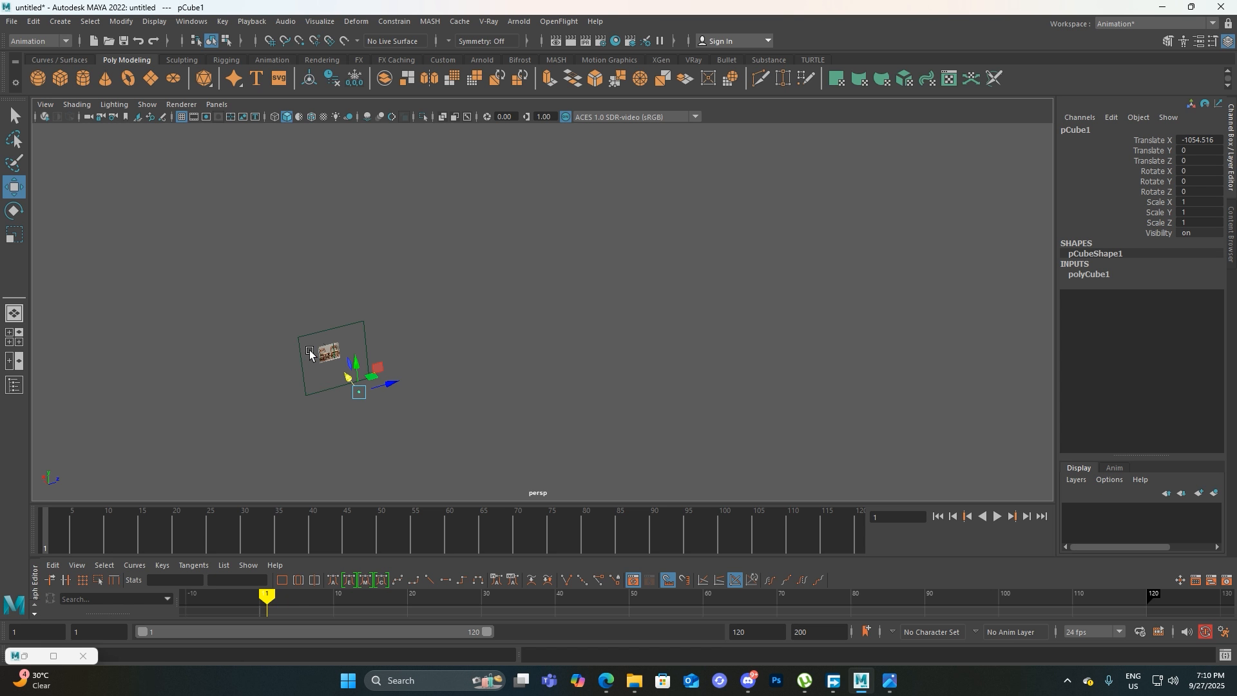
Compare the cube's position with the reference image in the left and perspective views, ending in the left view
middle_click_drag(306, 351, 369, 336, "alt")
scroll(369, 336, "up", 4)
key("space")
left_click_drag(361, 308, 341, 298)
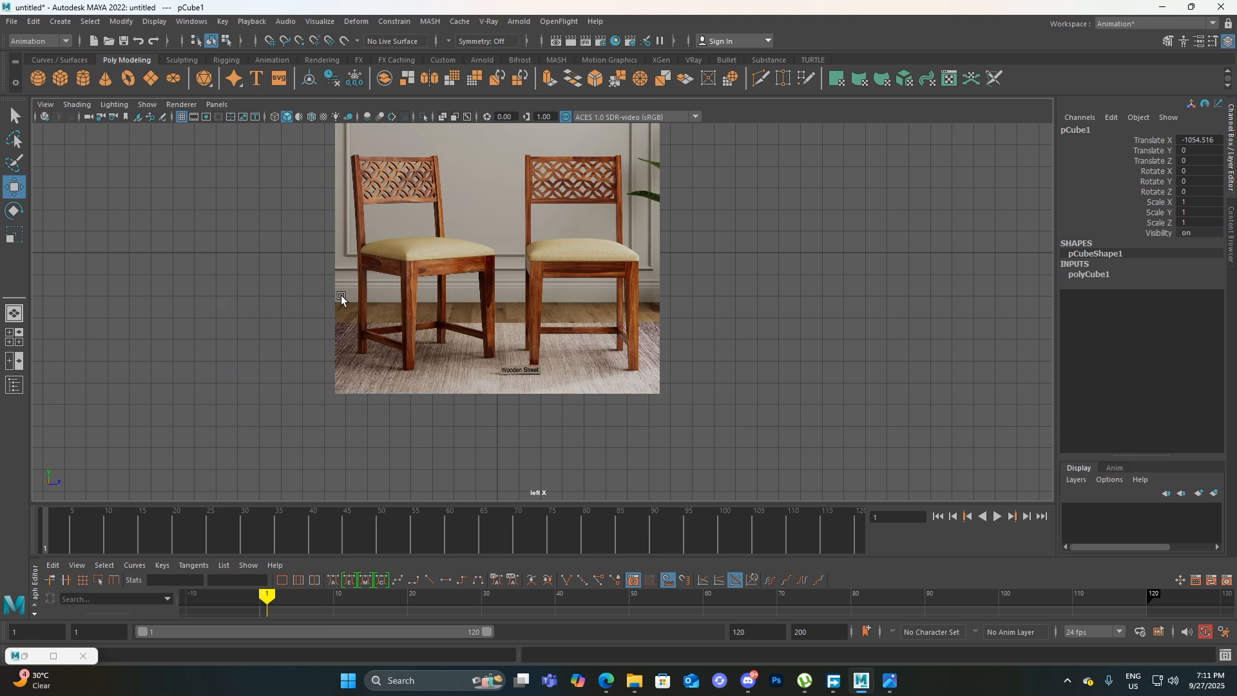
scroll(591, 305, "up", 5)
scroll(554, 308, "down", 5)
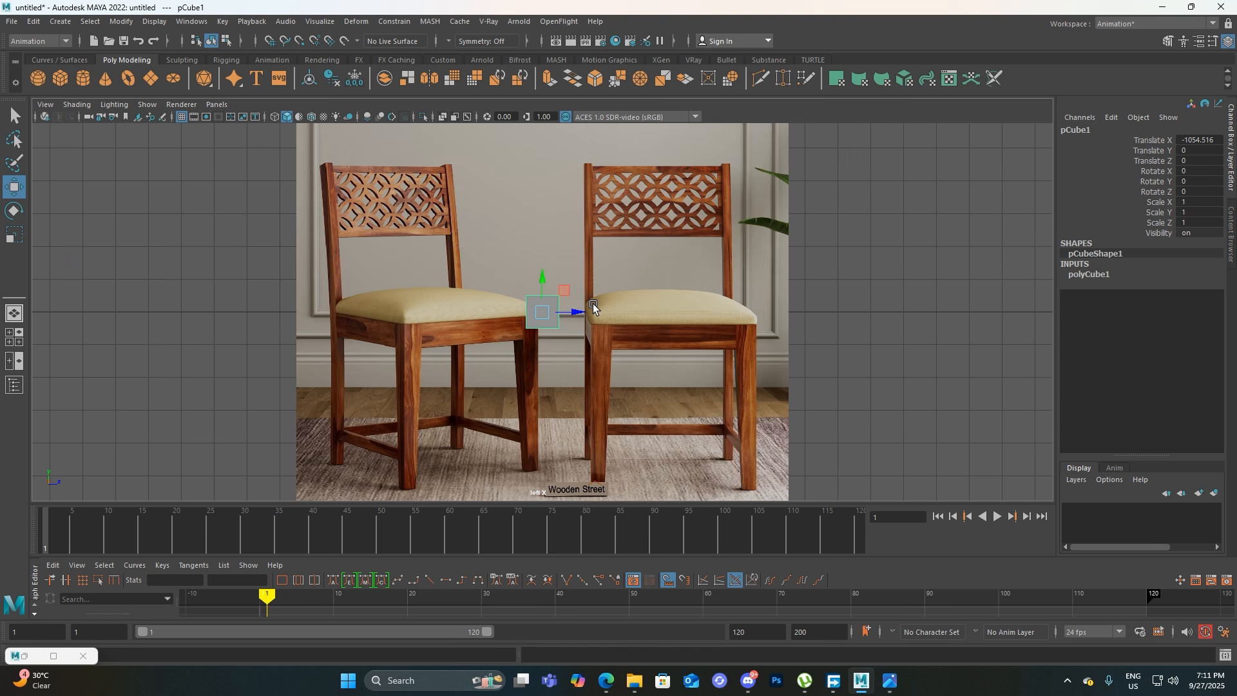
scroll(556, 347, "up", 5)
scroll(556, 347, "down", 5)
scroll(556, 347, "up", 5)
scroll(556, 347, "down", 4)
scroll(556, 345, "down", 3)
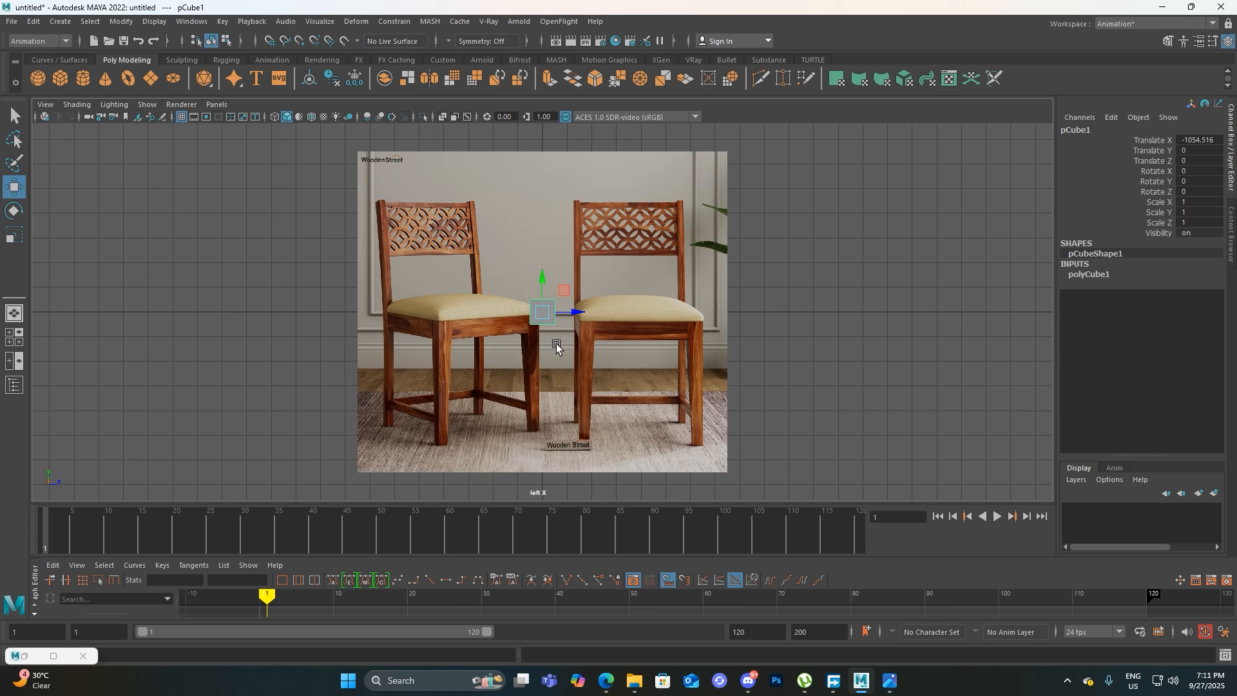
scroll(544, 293, "up", 3)
key("space")
left_click_drag(542, 288, 550, 261)
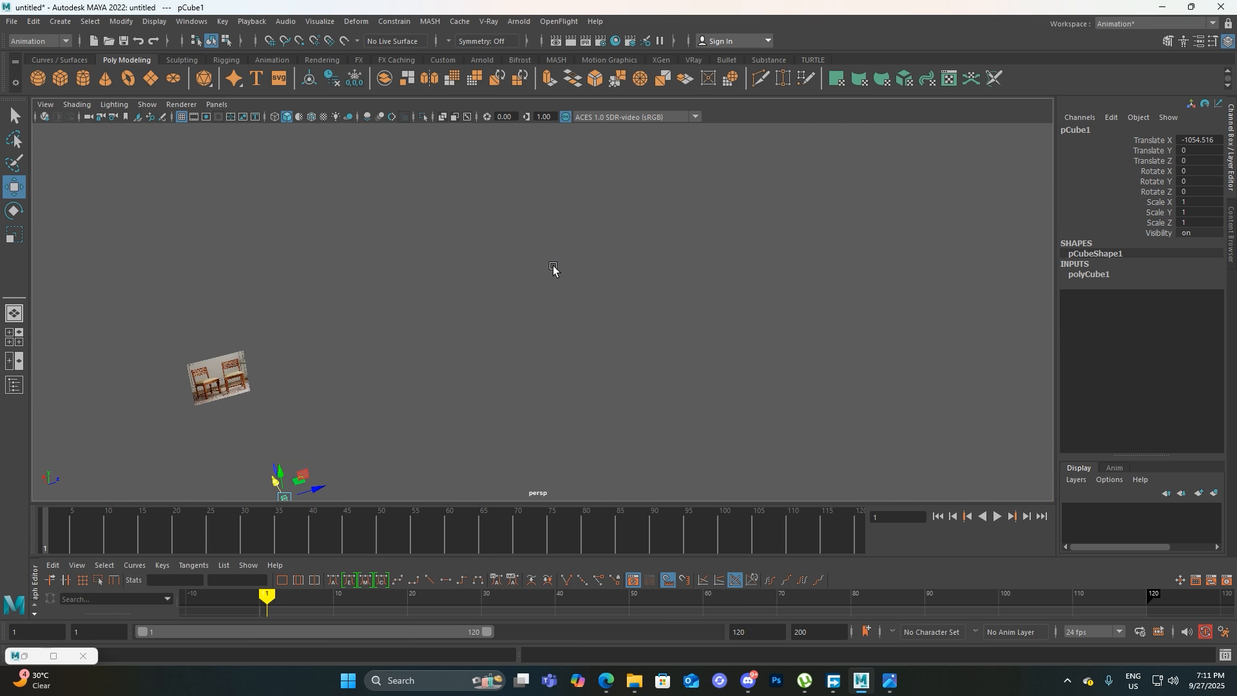
left_click_drag(426, 392, 579, 348, "alt")
scroll(583, 344, "down", 5)
key("f")
key("alt")
key("space")
left_click_drag(554, 368, 509, 353)
scroll(546, 302, "up", 5)
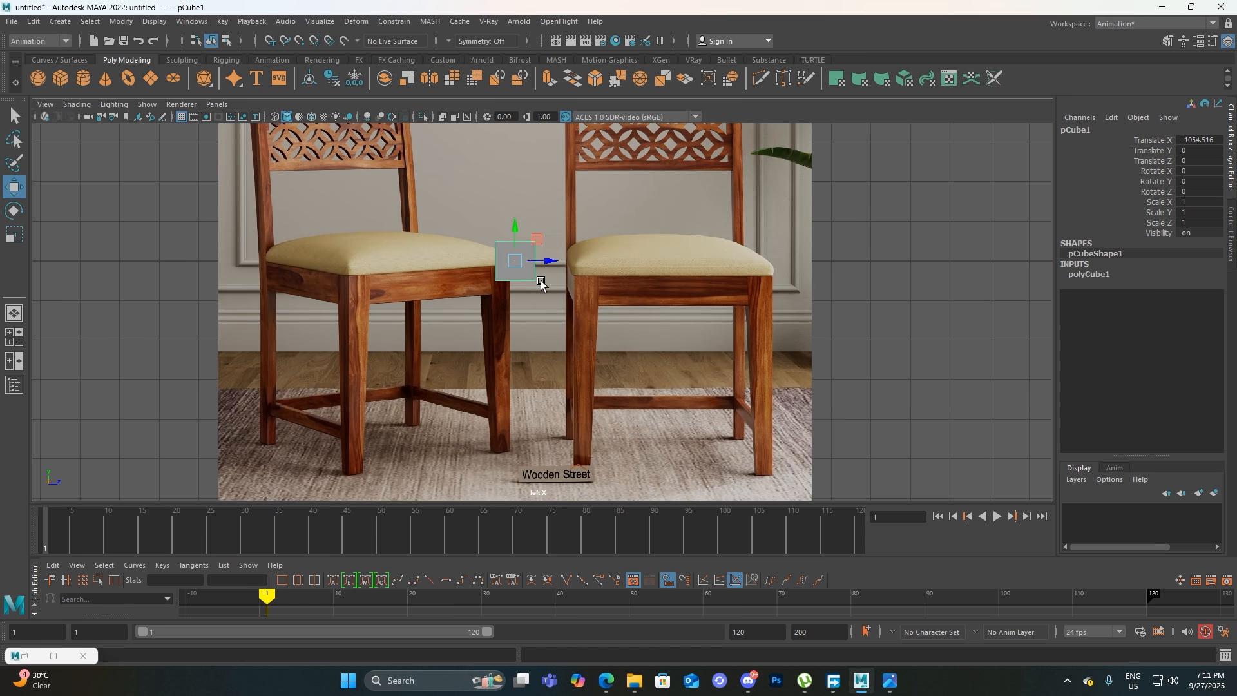
Move the cube to the top of the right chair's left front leg, about Y -0.857, Z 1.812, and scale Z to about 0.622
scroll(535, 289, "down", 2)
left_click_drag(533, 247, 607, 261)
scroll(607, 261, "up", 3)
left_click_drag(607, 206, 659, 254)
scroll(606, 253, "up", 2)
key("r")
key("w")
middle_click_drag(674, 365, 593, 303, "alt")
Set the cube's width to 0.4 in the perspective view and check its fit on the leg in the left view
key("space")
left_click_drag(598, 305, 737, 302)
middle_click_drag(429, 379, 613, 343, "alt")
left_click_drag(613, 345, 457, 333, "alt")
left_click_drag(829, 380, 528, 345, "alt")
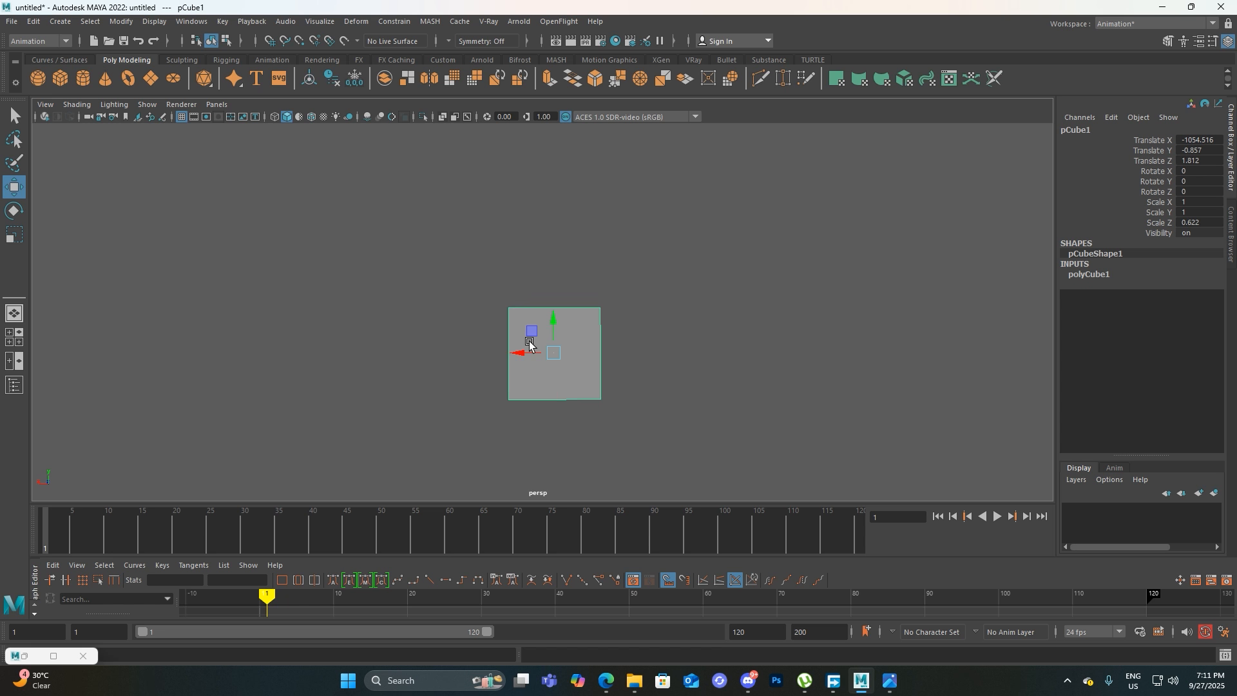
left_click(1093, 277)
left_click(1143, 285)
middle_click_drag(883, 337, 882, 338)
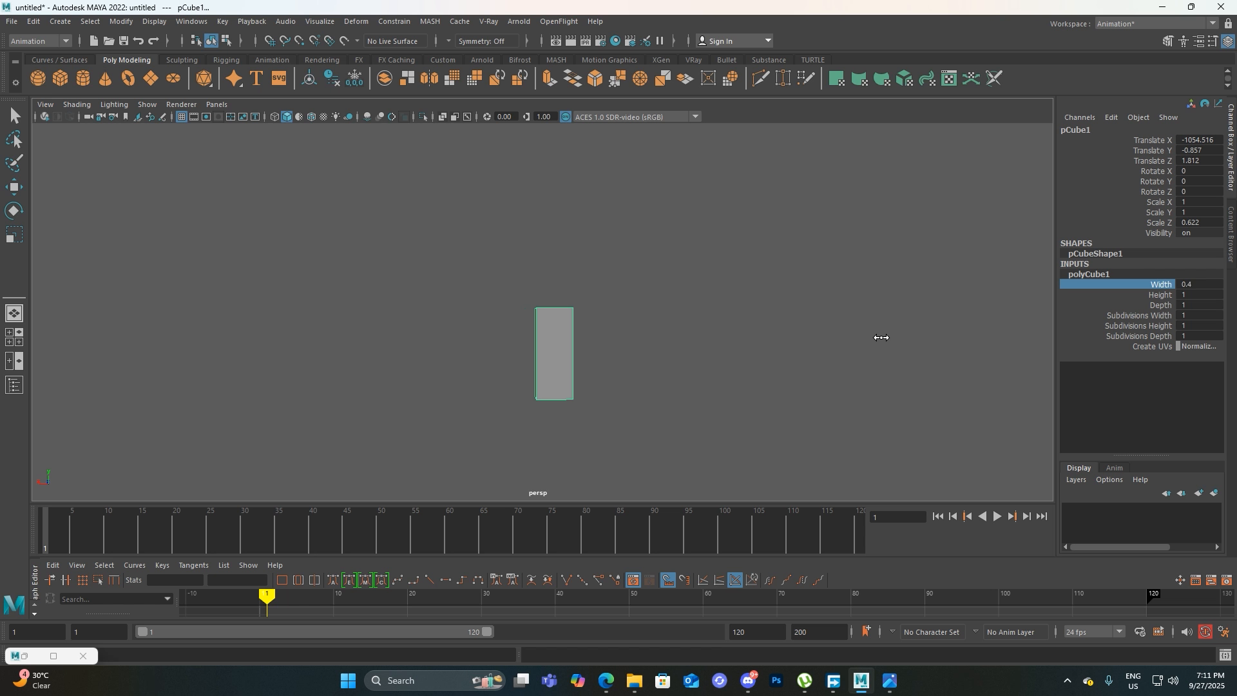
left_click_drag(690, 353, 550, 388, "alt")
middle_click_drag(805, 376, 716, 366, "alt")
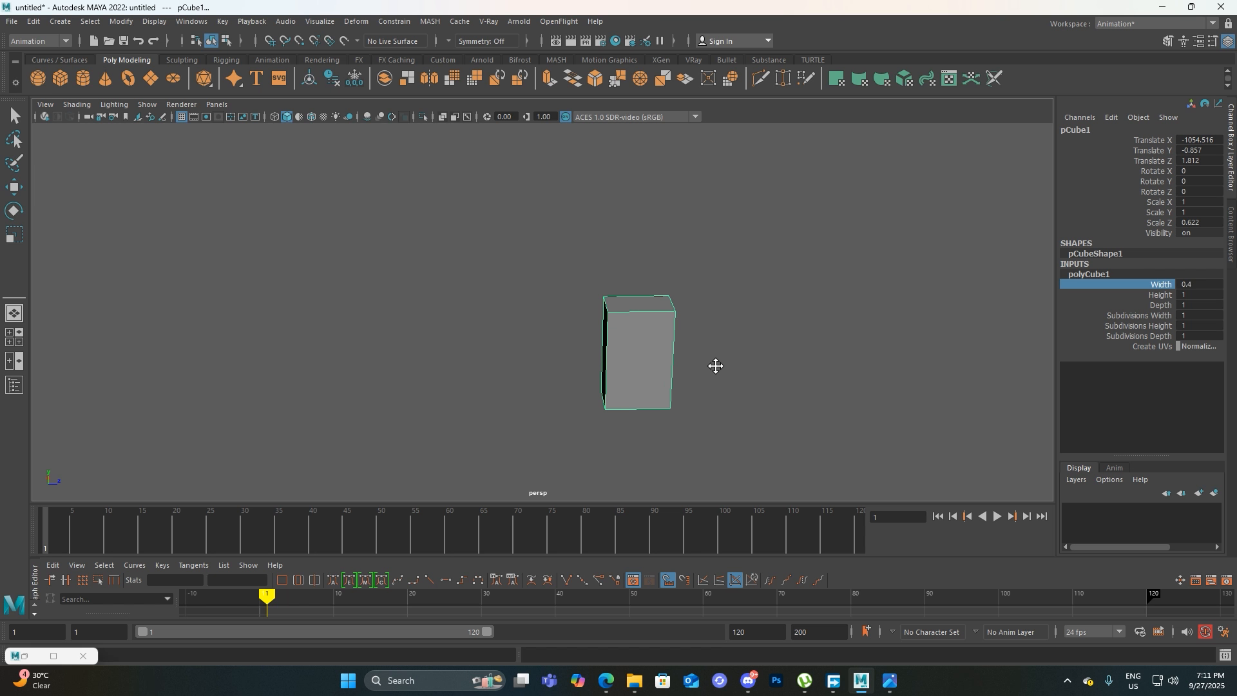
key("space")
left_click_drag(694, 312, 676, 299)
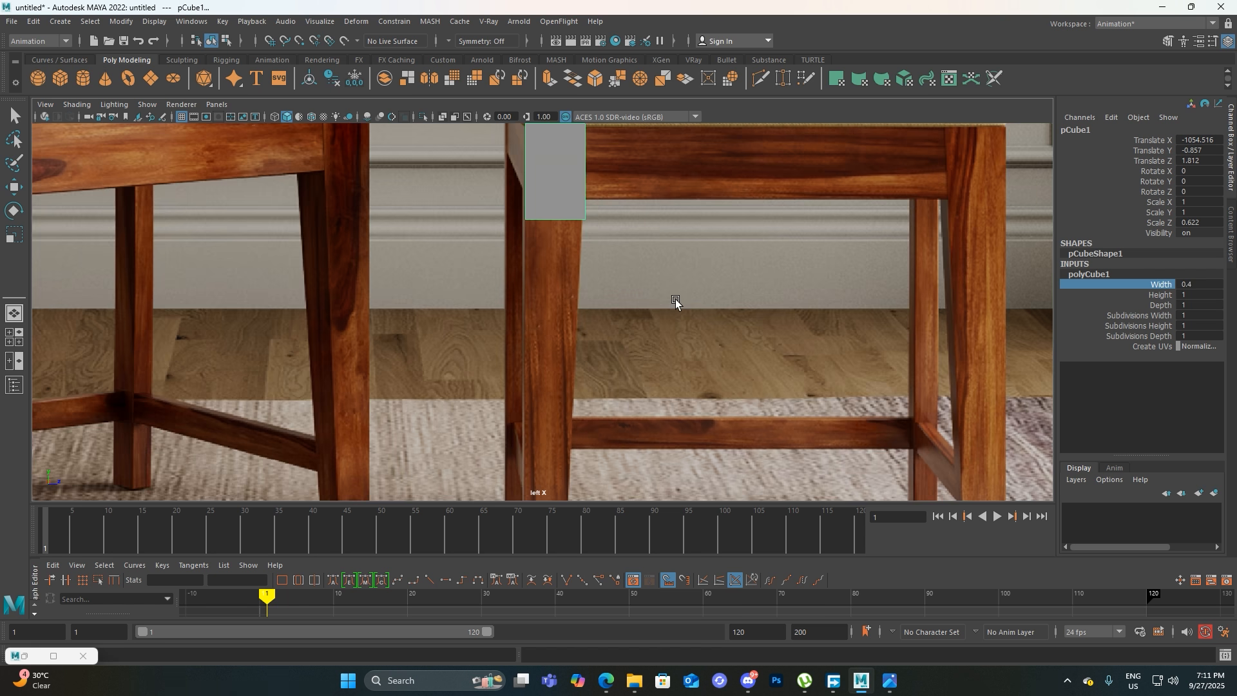
middle_click_drag(655, 290, 675, 354, "alt")
scroll(574, 300, "up", 5)
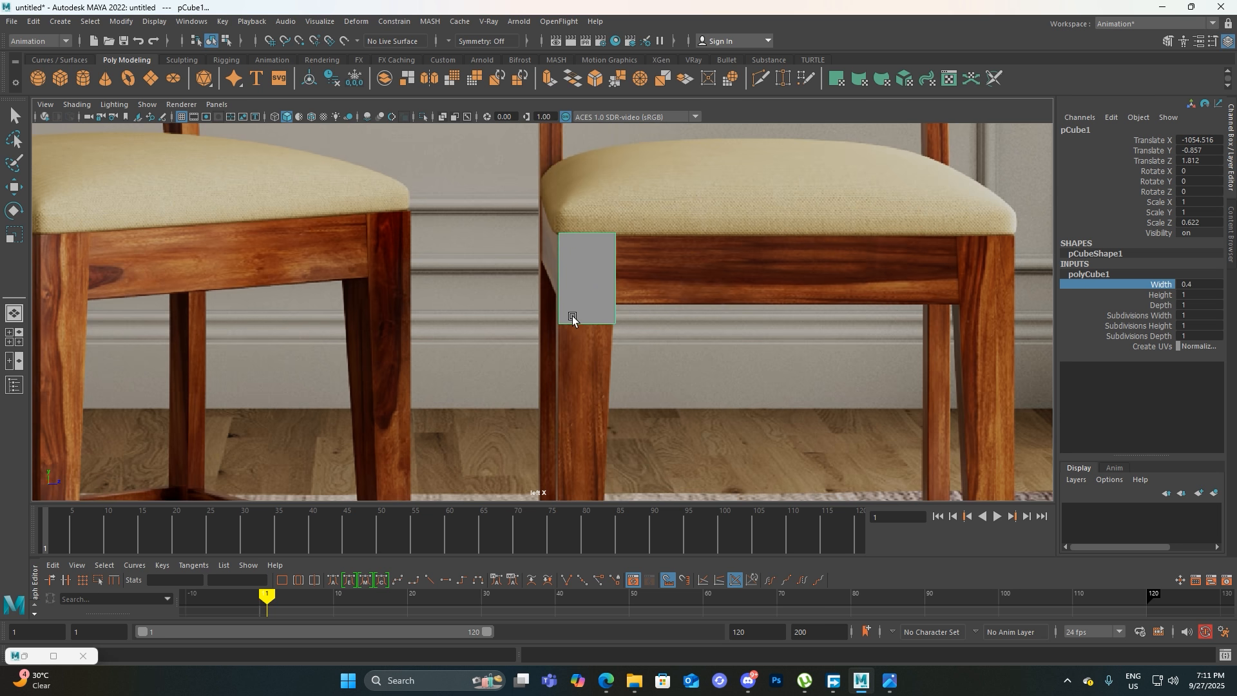
Try a width of 0.7 for the cube in the perspective view and check it in the left view
key("space")
left_click(729, 296)
key("space")
left_click_drag(727, 315, 727, 294)
left_click(630, 320)
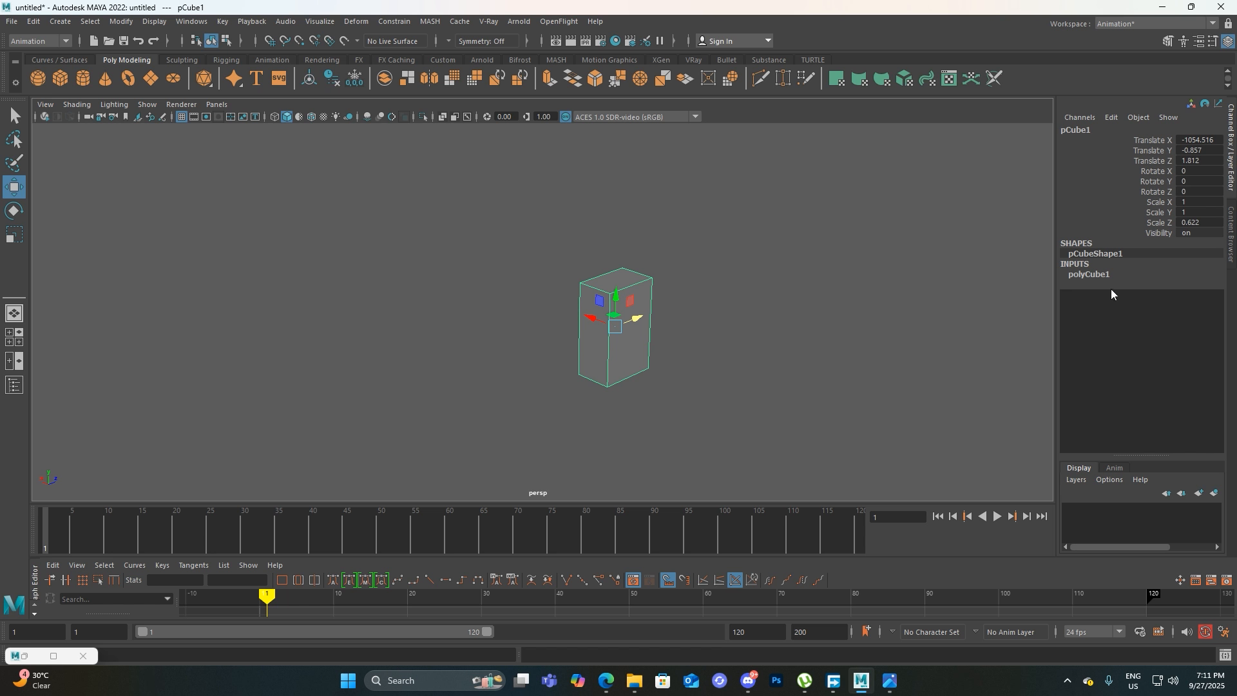
left_click(1075, 273)
scroll(791, 308, "up", 2)
middle_click_drag(792, 308, 772, 335, "alt")
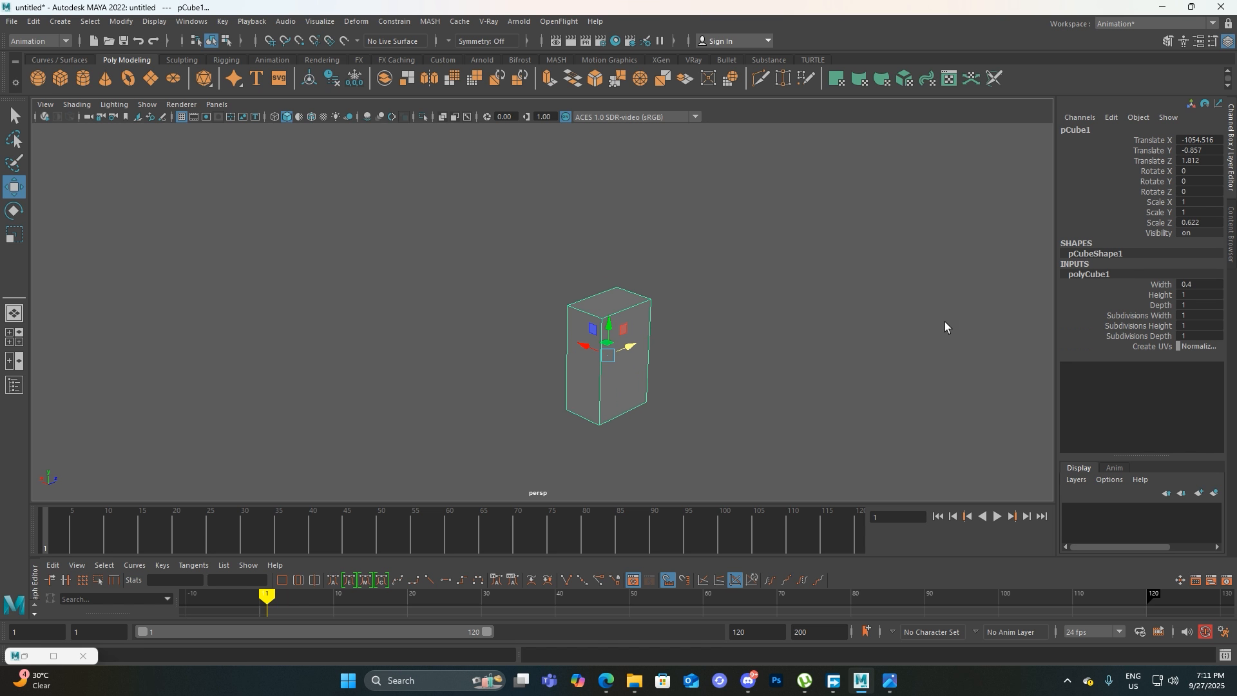
left_click(1161, 287)
middle_click_drag(793, 328, 795, 330)
key("space")
left_click_drag(795, 330, 763, 311)
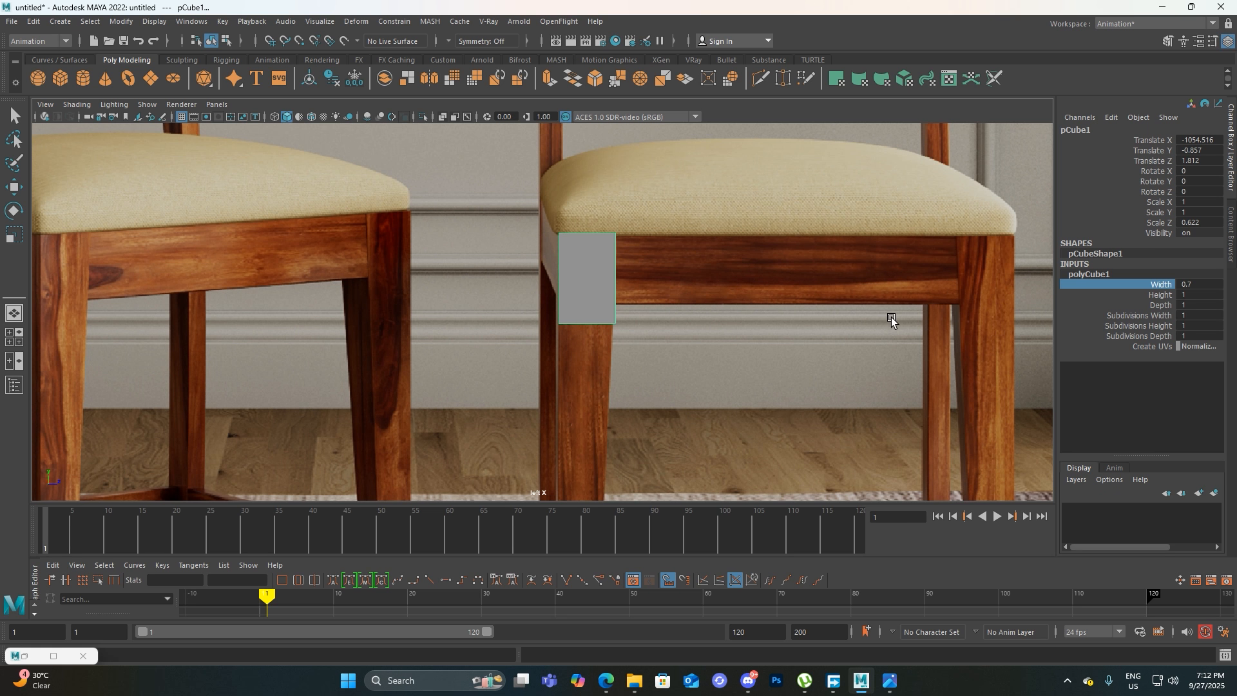
Reset the cube's width to 0.4 and recheck it against the chair leg in the left view
key("space")
left_click_drag(891, 318, 894, 295)
middle_click_drag(884, 319, 883, 319)
key("space")
left_click_drag(883, 318, 828, 301)
scroll(686, 331, "down", 5)
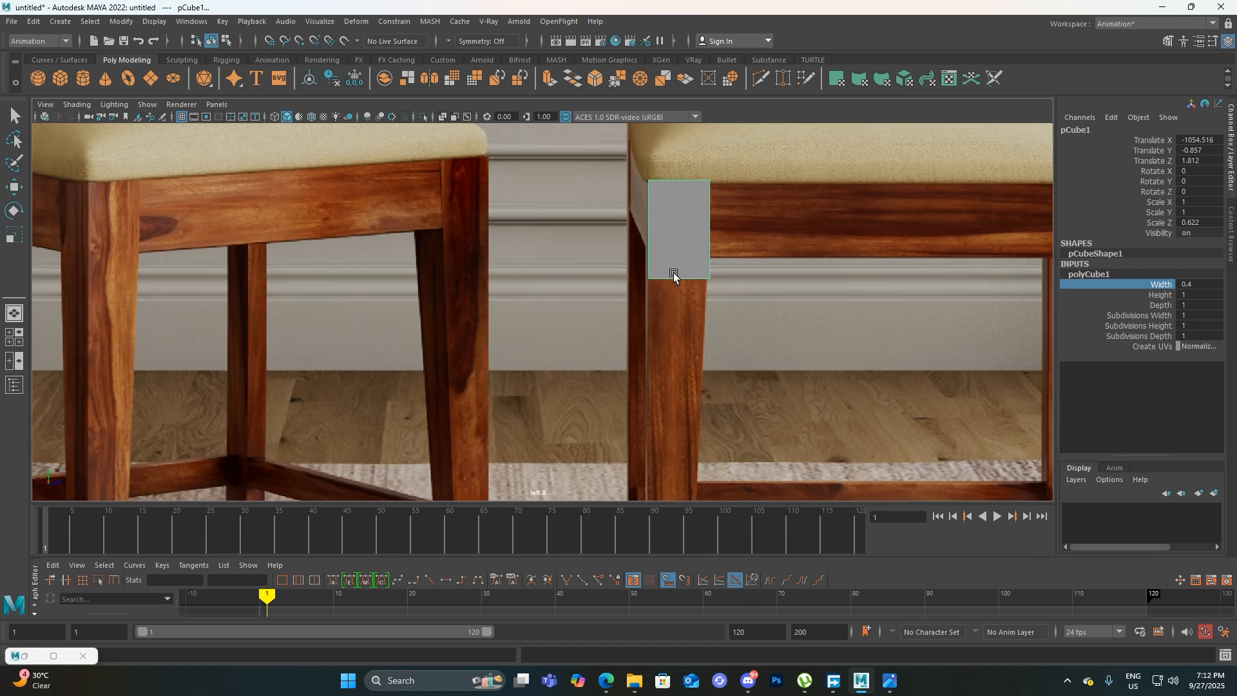
scroll(693, 293, "up", 3)
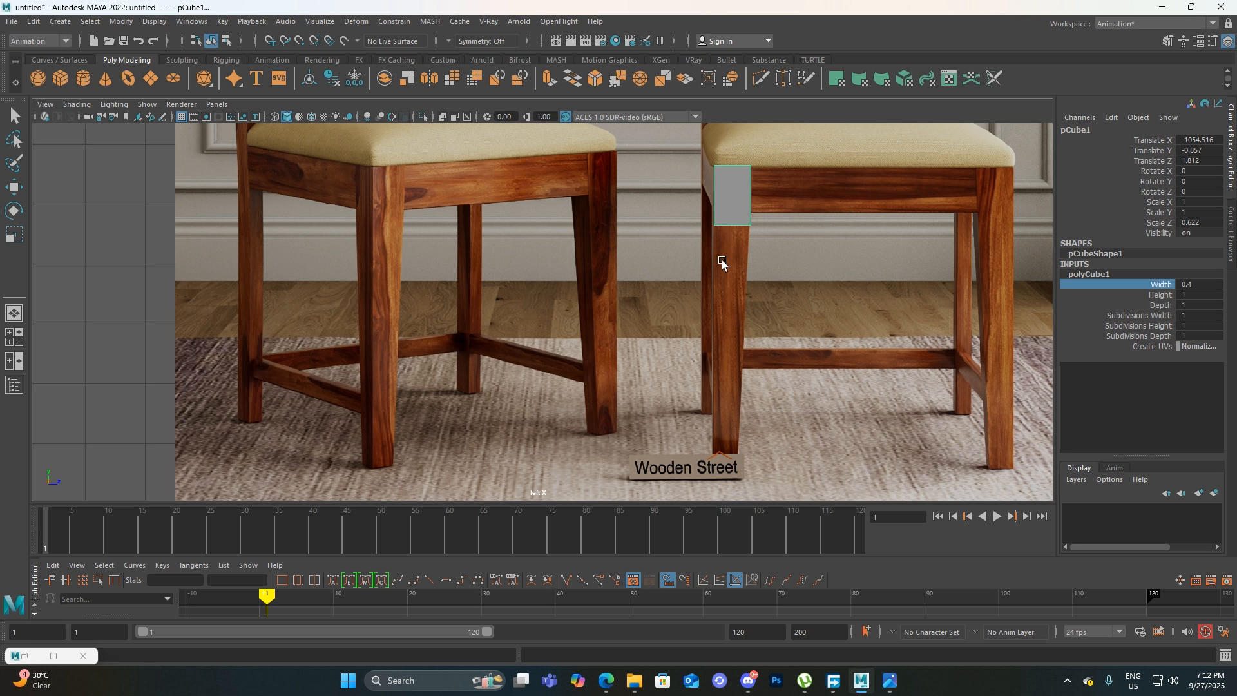
Select the bottom face of the leg cube in the perspective view and return to the left view with the Move tool
scroll(640, 406, "up", 4)
key("space")
left_click_drag(638, 359, 701, 284)
middle_click_drag(701, 285, 699, 270, "alt")
right_click_drag(649, 330, 644, 370)
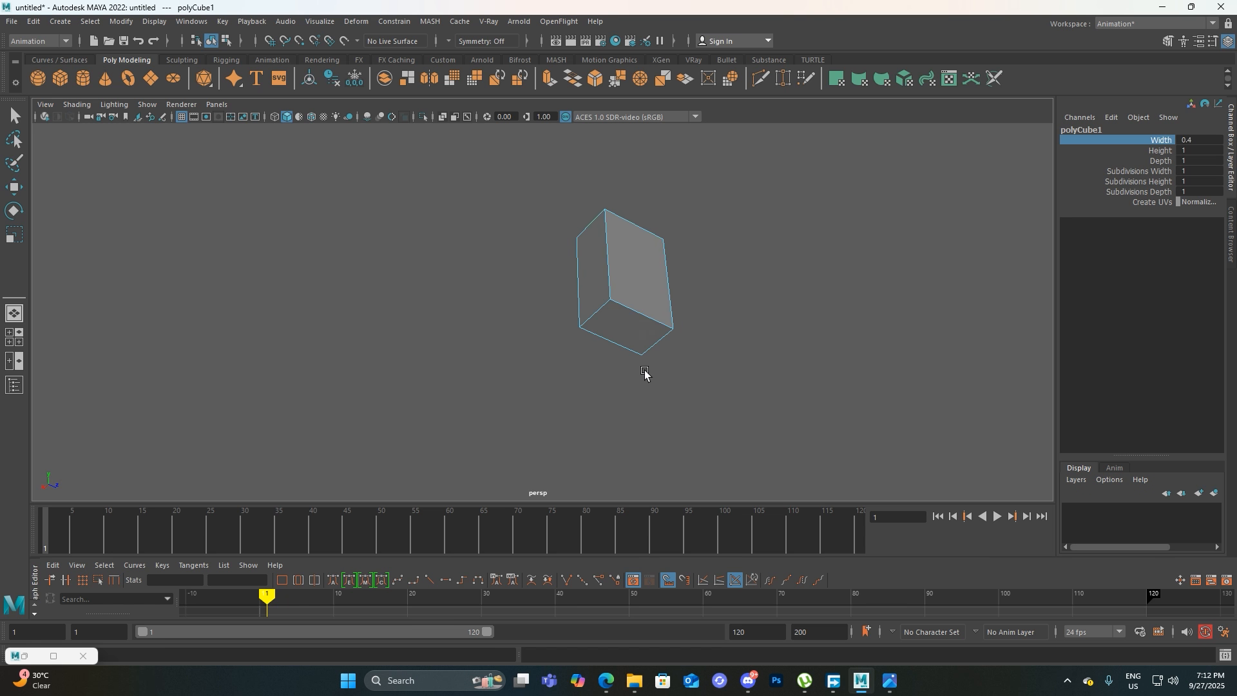
left_click(645, 335)
key("w")
left_click(752, 331)
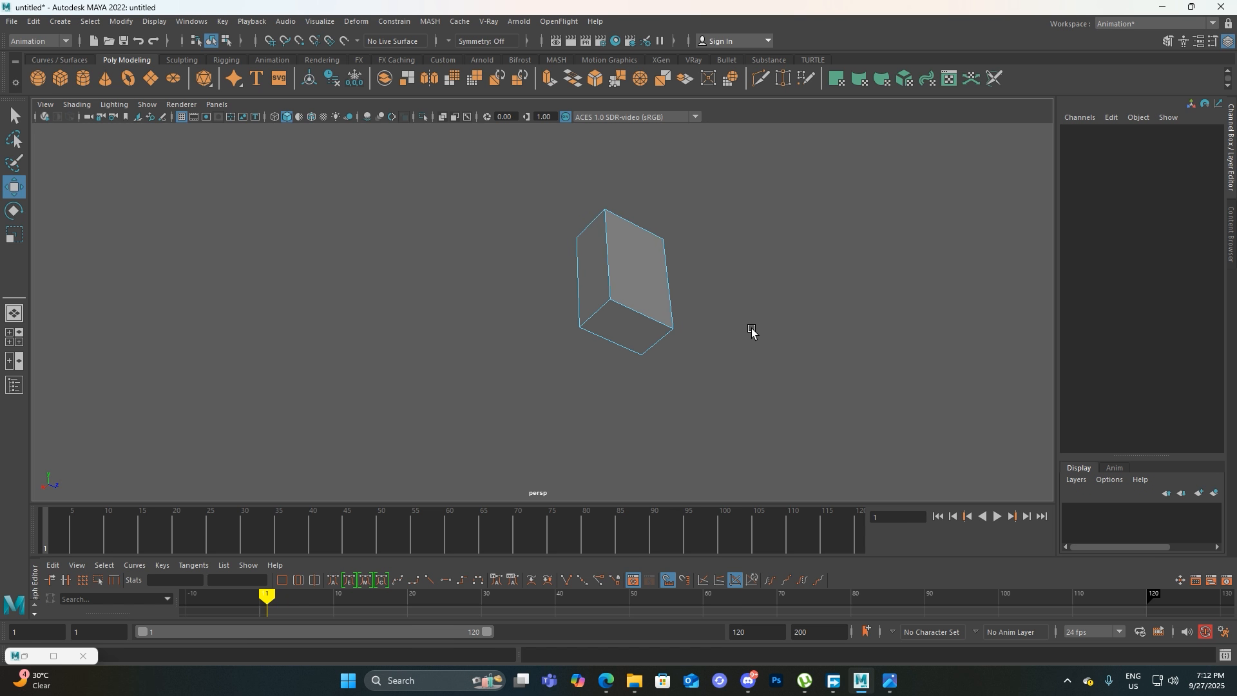
left_click(655, 327)
key("space")
left_click_drag(763, 343, 702, 320)
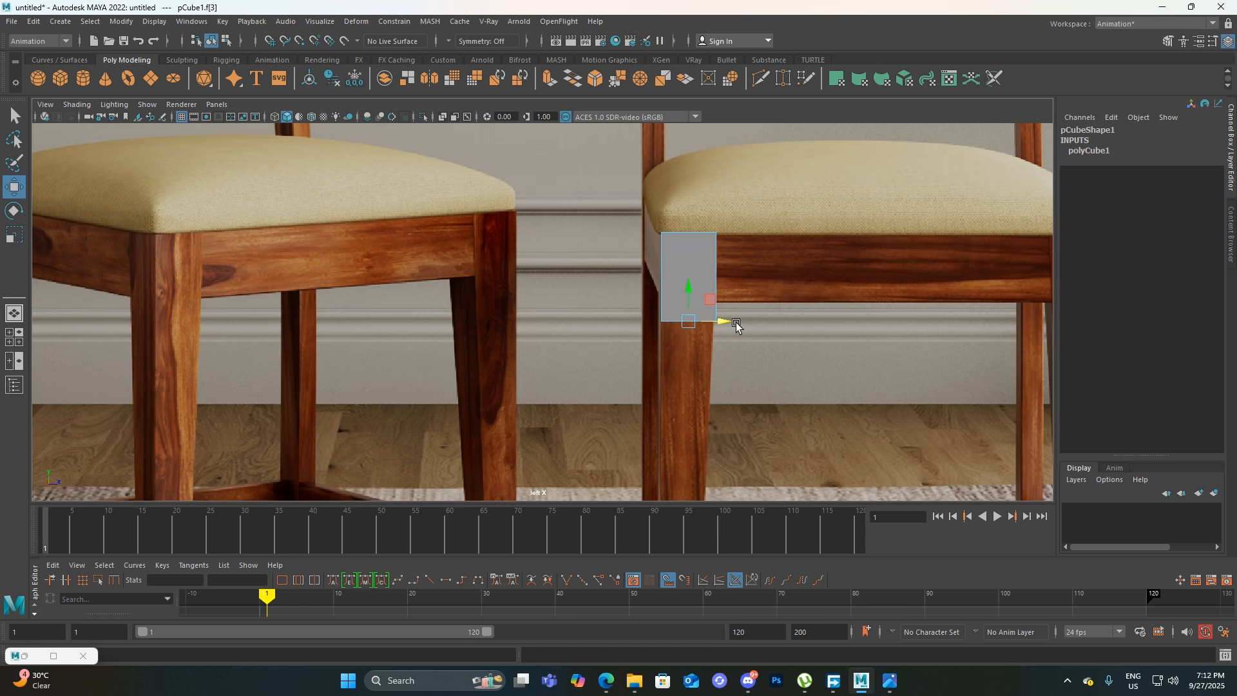
Move the cube's bottom face down the reference leg and scale it narrower to match the leg's taper
middle_click_drag(765, 403, 717, 319, "alt")
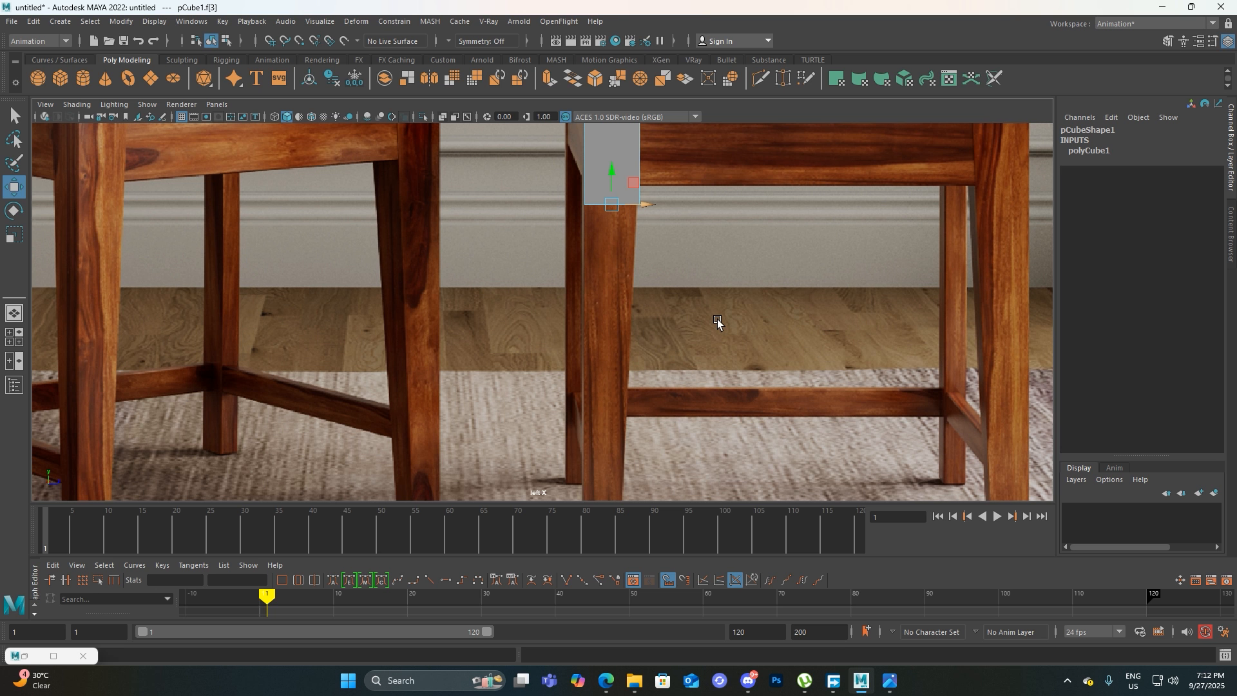
left_click_drag(612, 209, 620, 168)
middle_click_drag(639, 228, 528, 302, "alt")
scroll(609, 323, "up", 5)
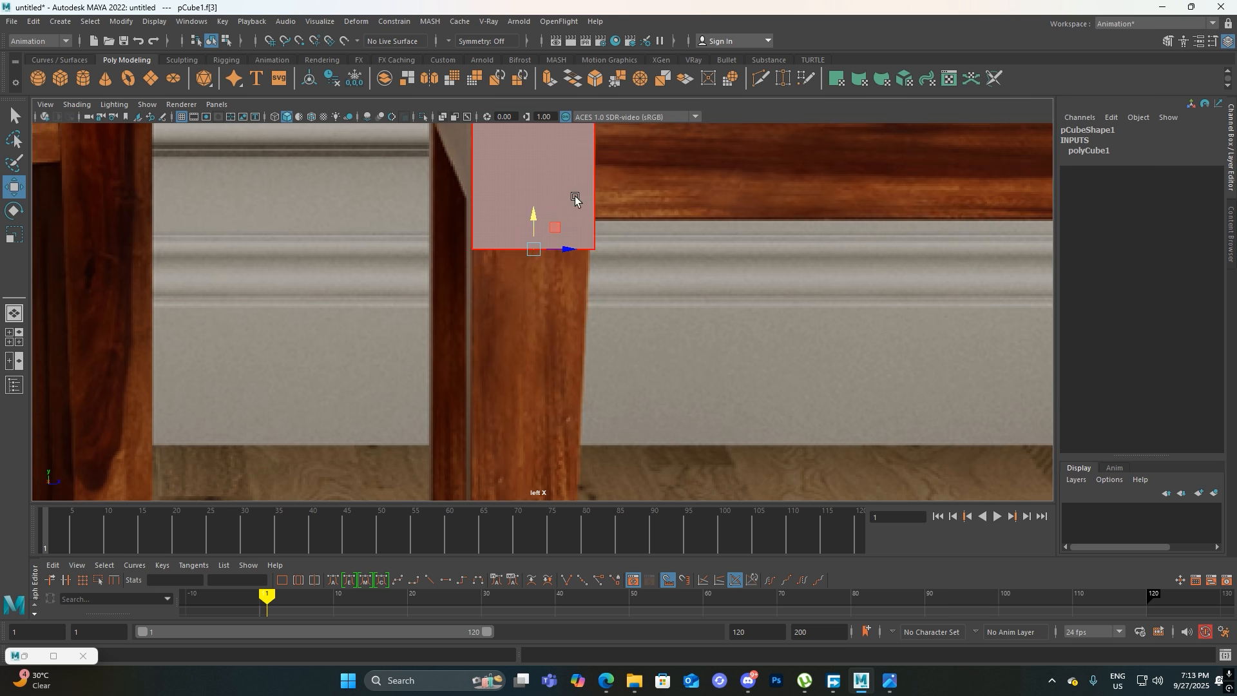
middle_click_drag(587, 406, 558, 311, "alt")
left_click_drag(527, 191, 556, 323)
key("r")
key("w")
key("r")
key("w")
key("r")
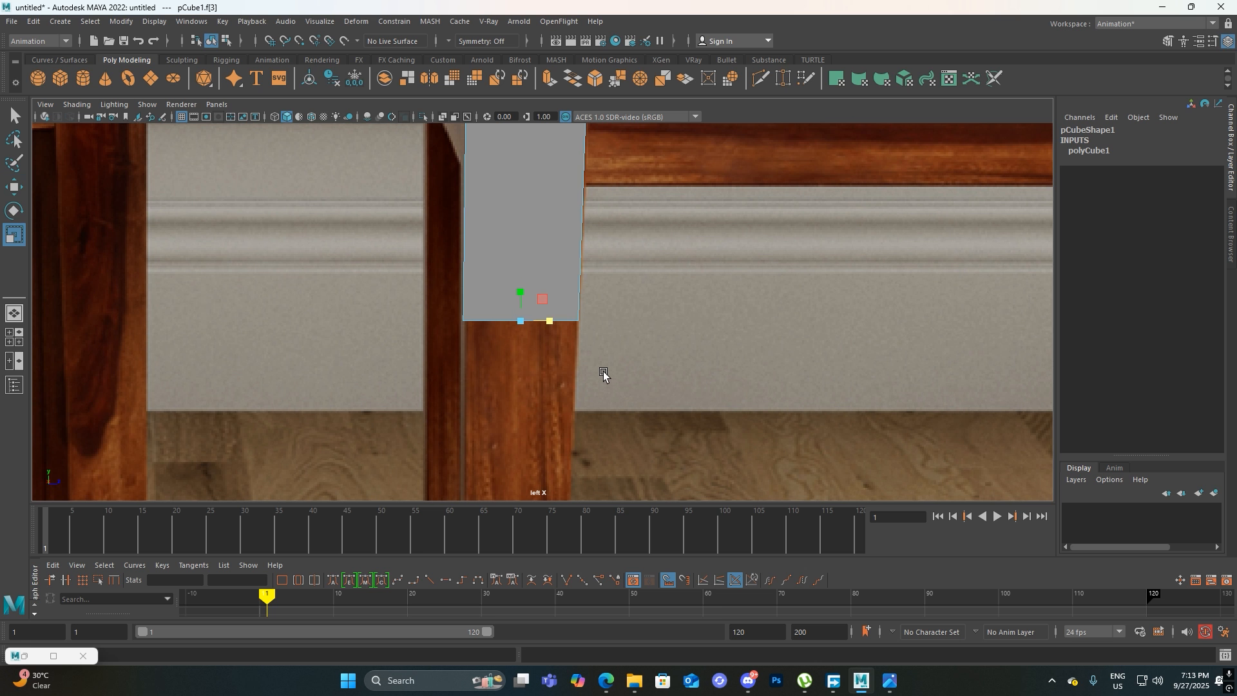
scroll(578, 266, "down", 10)
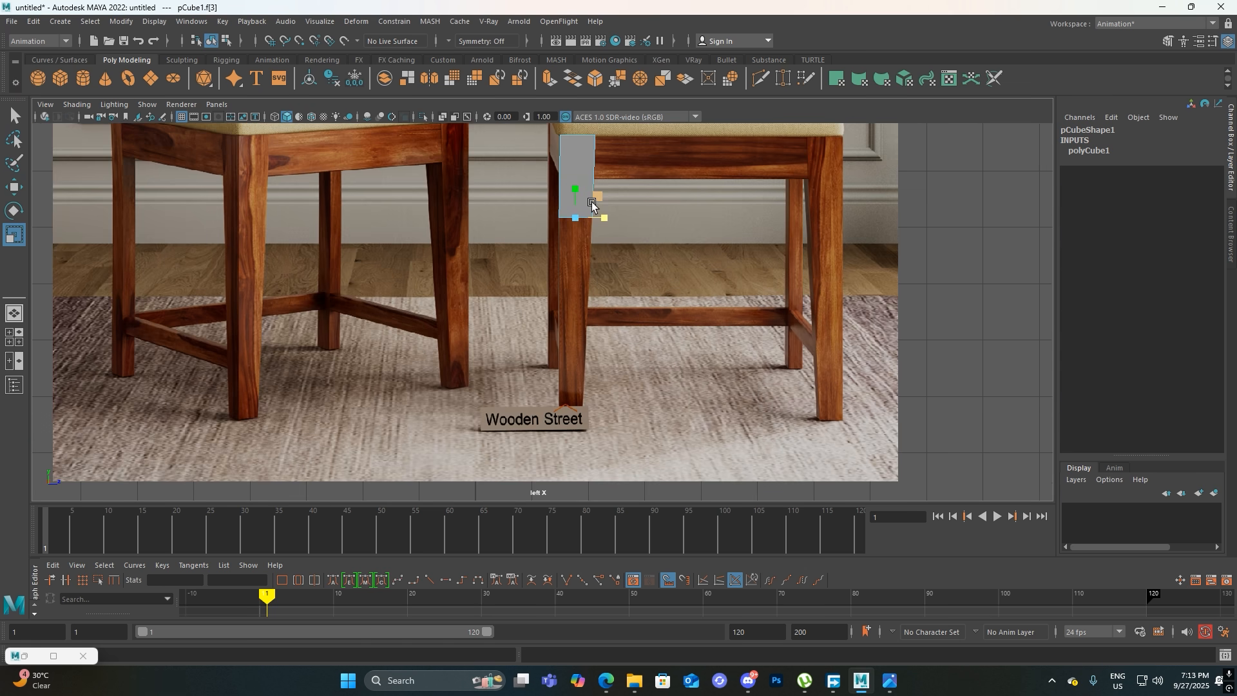
Lower the bottom face further along the leg, to about where the wall meets the wooden floor
key("w")
left_click_drag(576, 197, 576, 222)
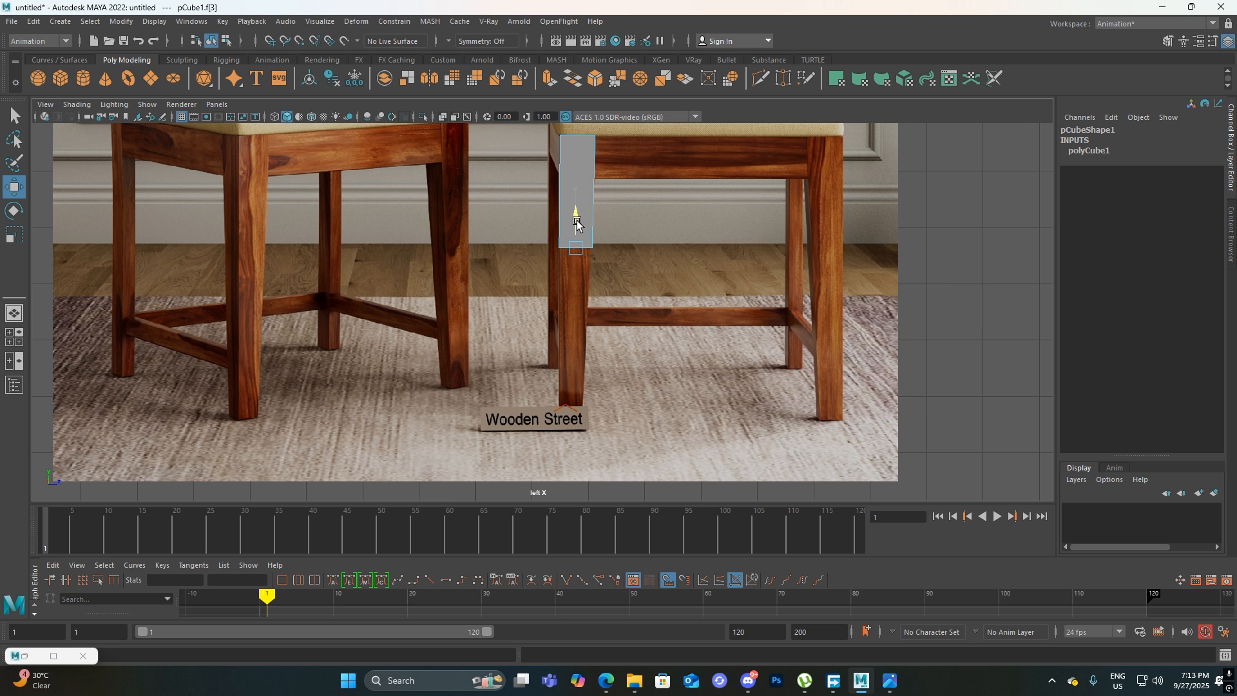
scroll(573, 258, "up", 5)
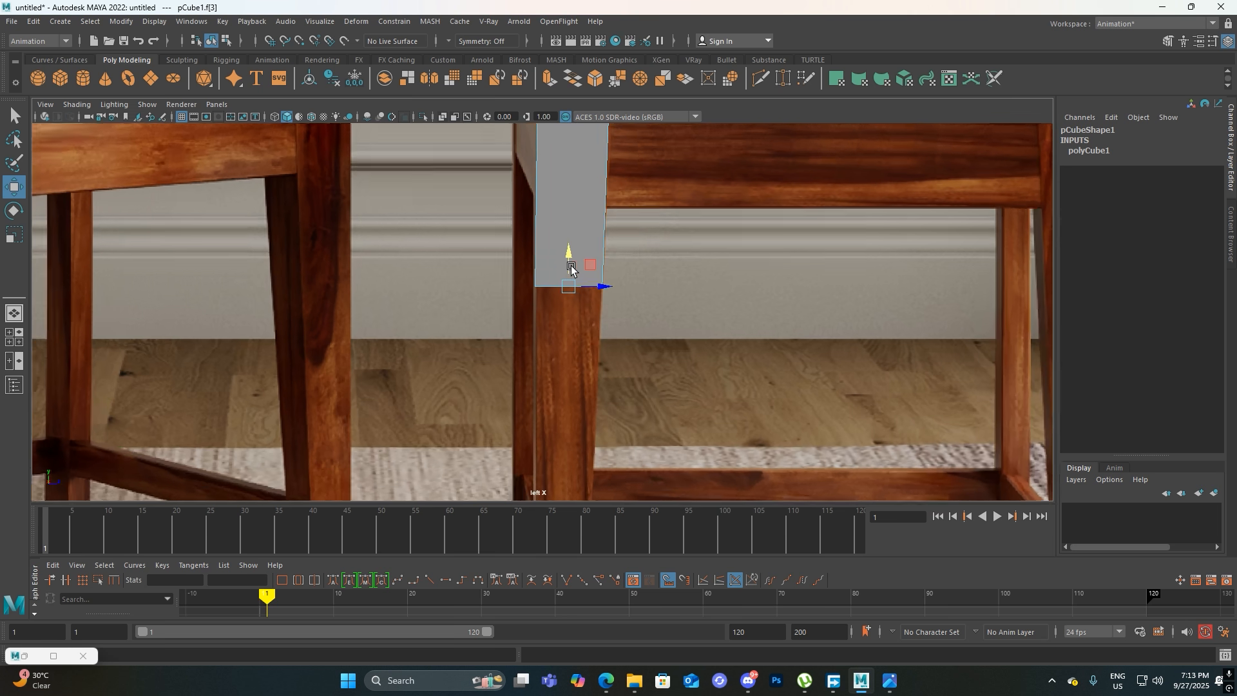
scroll(571, 265, "up", 2)
left_click_drag(573, 261, 571, 372)
Extrude the bottom face downward in two sections, ending at the top edge of the lower rail
key("ctrl+e")
middle_click_drag(605, 334, 624, 196, "alt")
mouse_move(613, 209)
left_mouse_down()
mouse_move(613, 260)
mouse_move(613, 225)
left_mouse_up()
middle_click_drag(624, 278, 628, 224, "alt")
left_click_drag(616, 172, 617, 262, "shift")
middle_click_drag(620, 307, 618, 271, "alt")
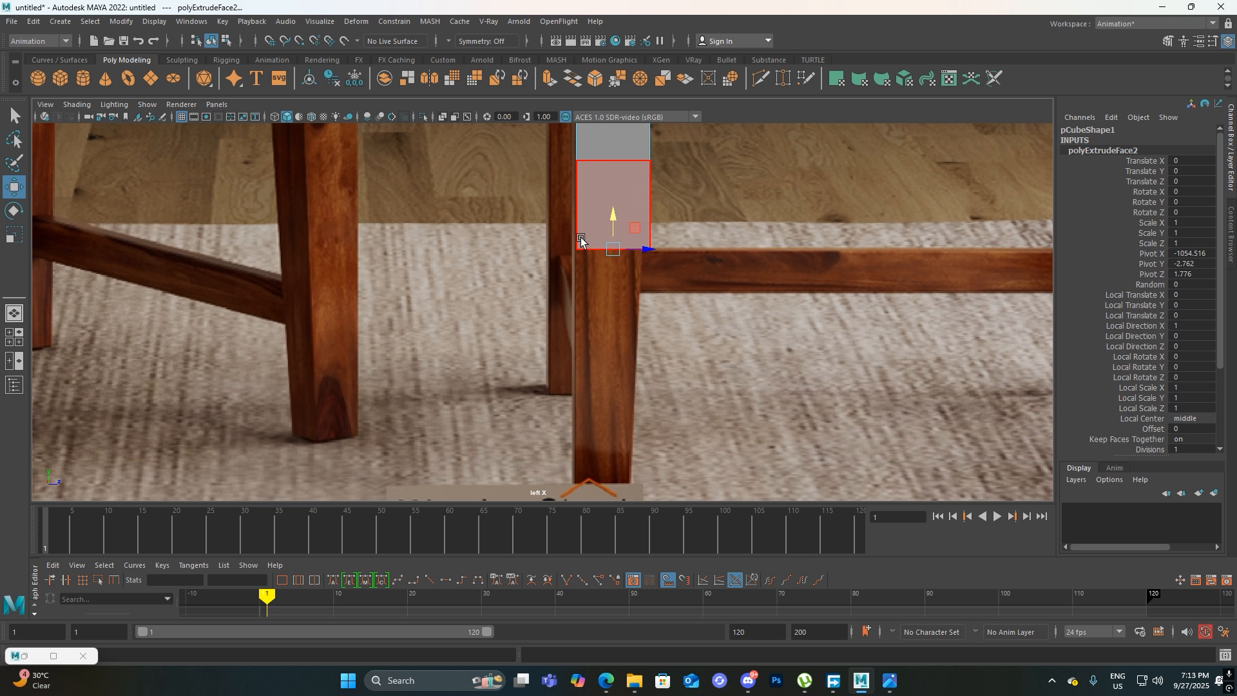
Extrude the bottom face down to the rail's lower edge, then in three more sections to the foot of the leg
left_click_drag(610, 221, 608, 265, "shift")
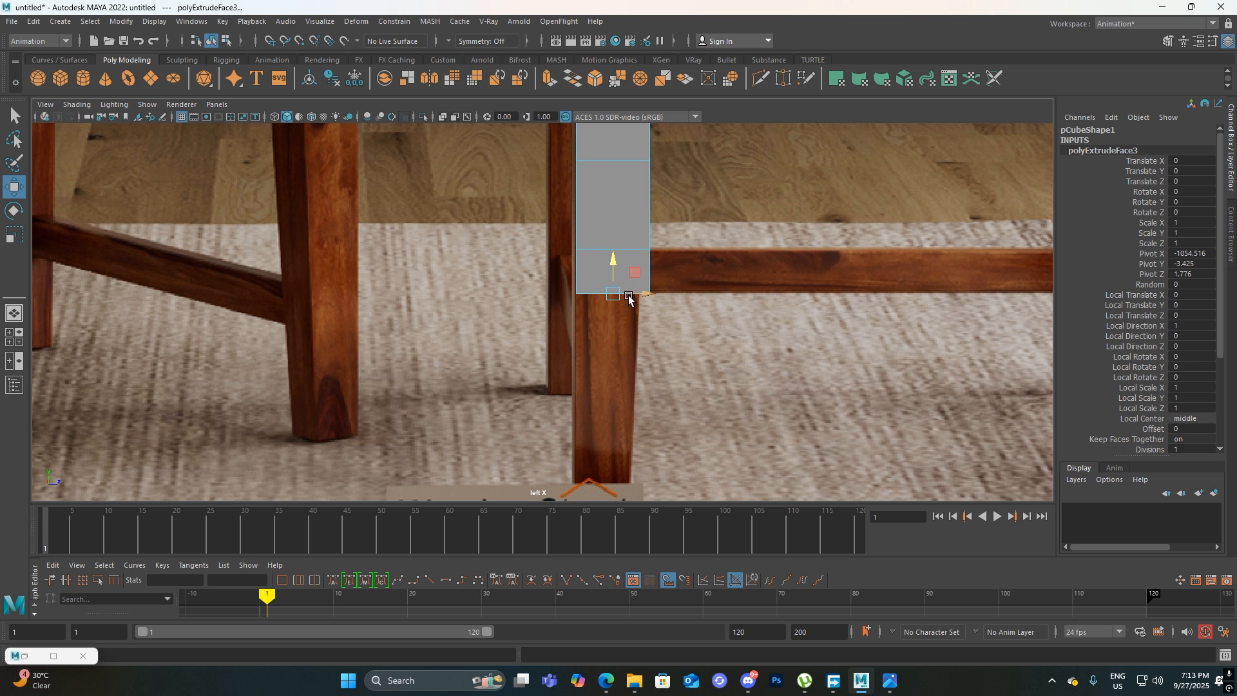
middle_click_drag(613, 262, 607, 220, "alt")
left_click_drag(607, 219, 608, 284, "shift")
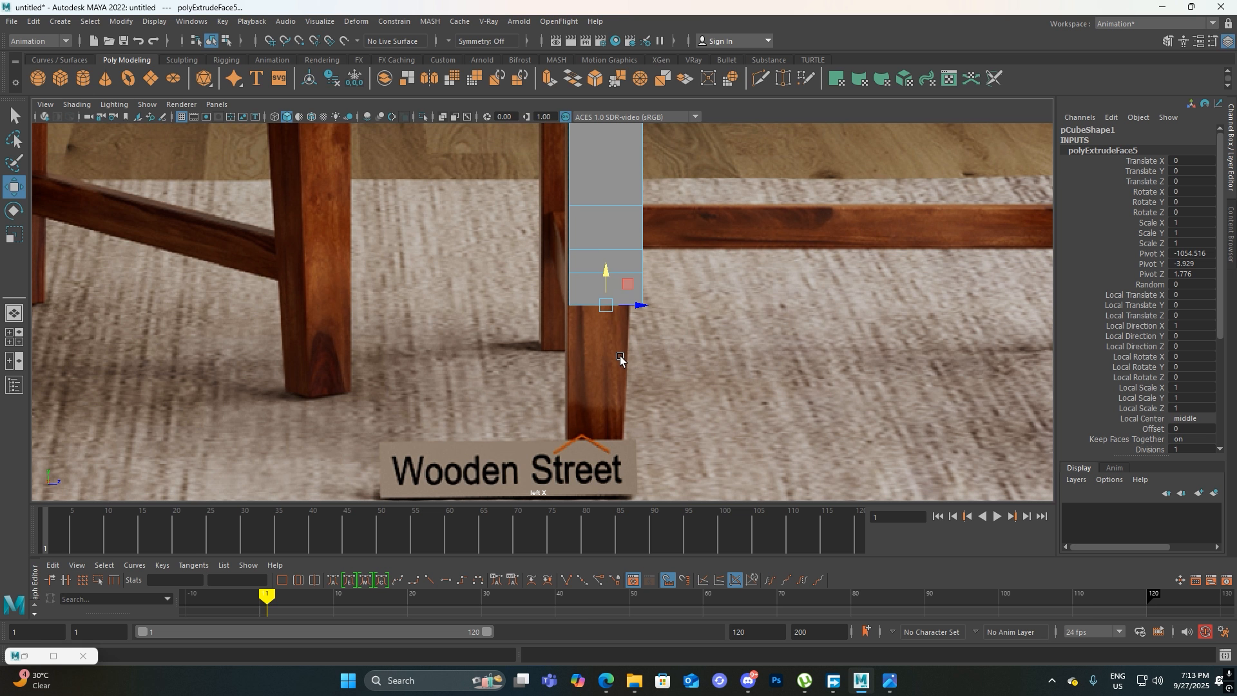
middle_click_drag(620, 356, 618, 308, "alt")
left_click_drag(608, 243, 609, 400, "shift")
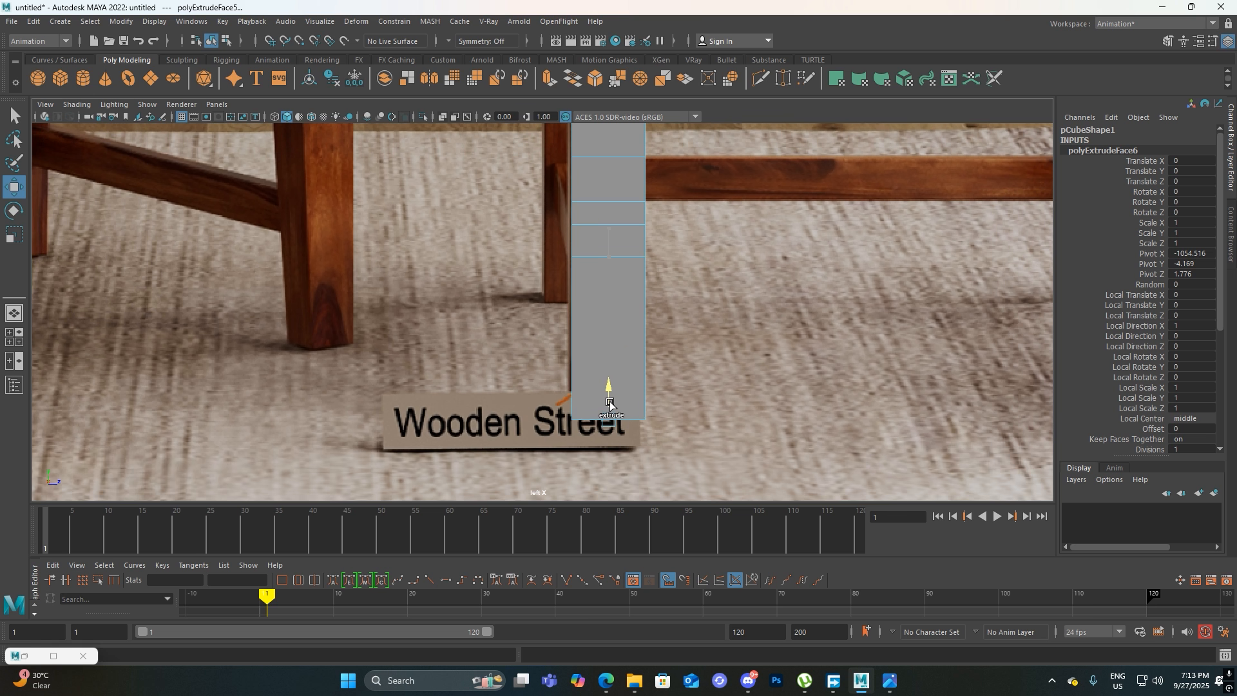
middle_click_drag(603, 132, 547, 309, "alt")
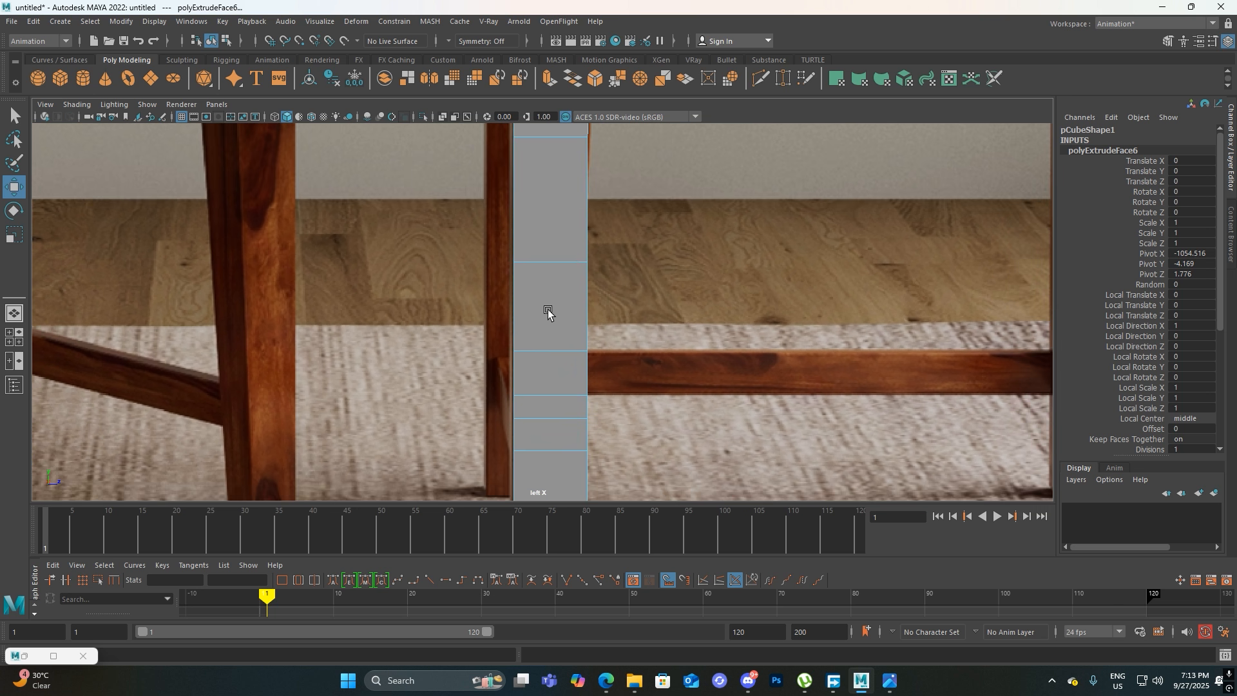
scroll(548, 309, "down", 5)
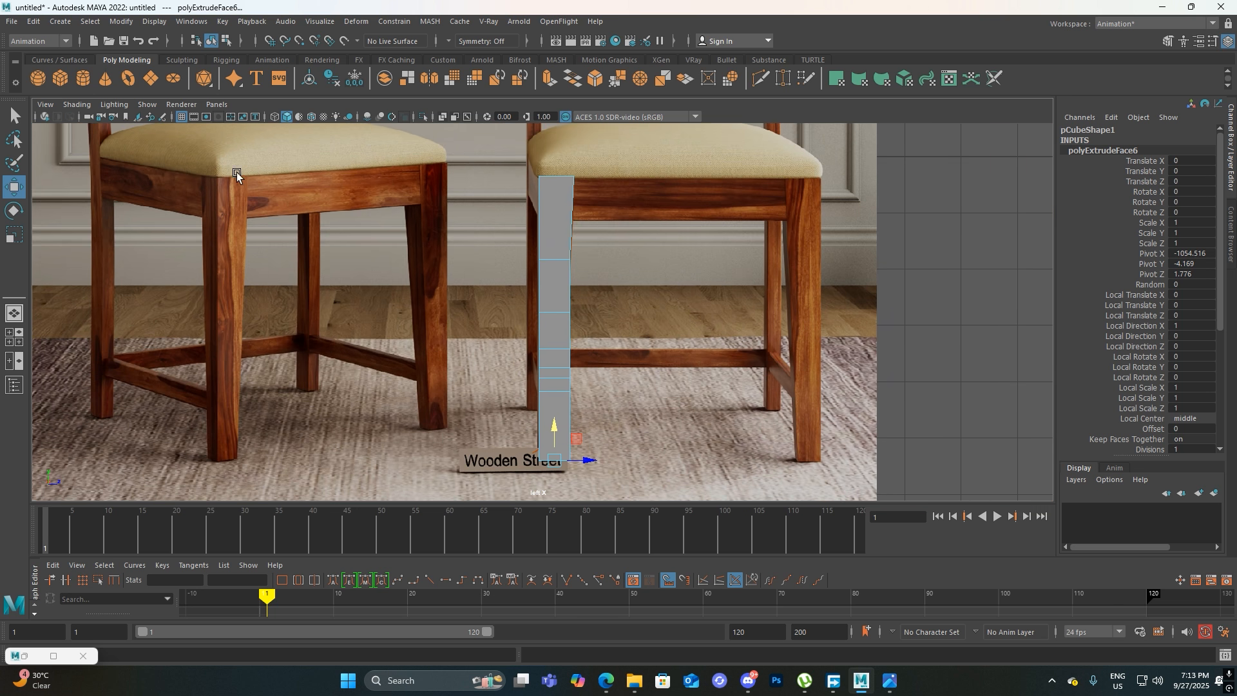
Try to bring up vertex selection for the leg with the left view in wireframe
left_click(275, 116)
scroll(593, 288, "up", 5)
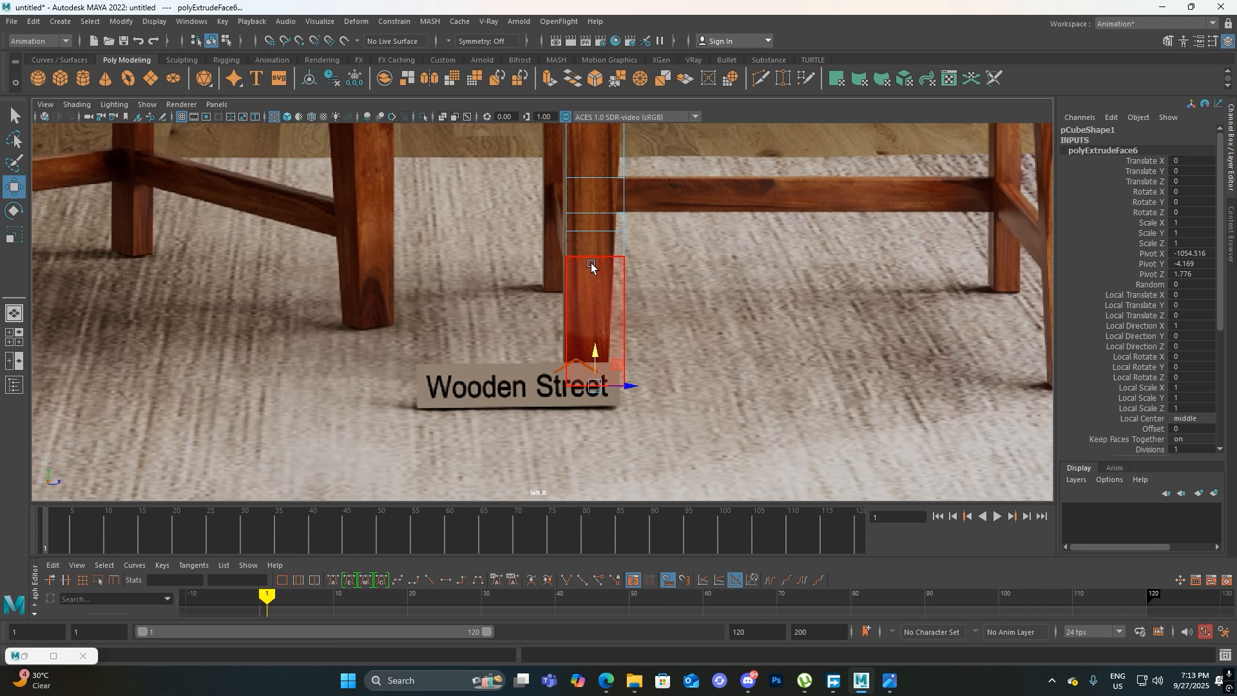
middle_click_drag(601, 236, 565, 375, "alt")
scroll(598, 250, "up", 3)
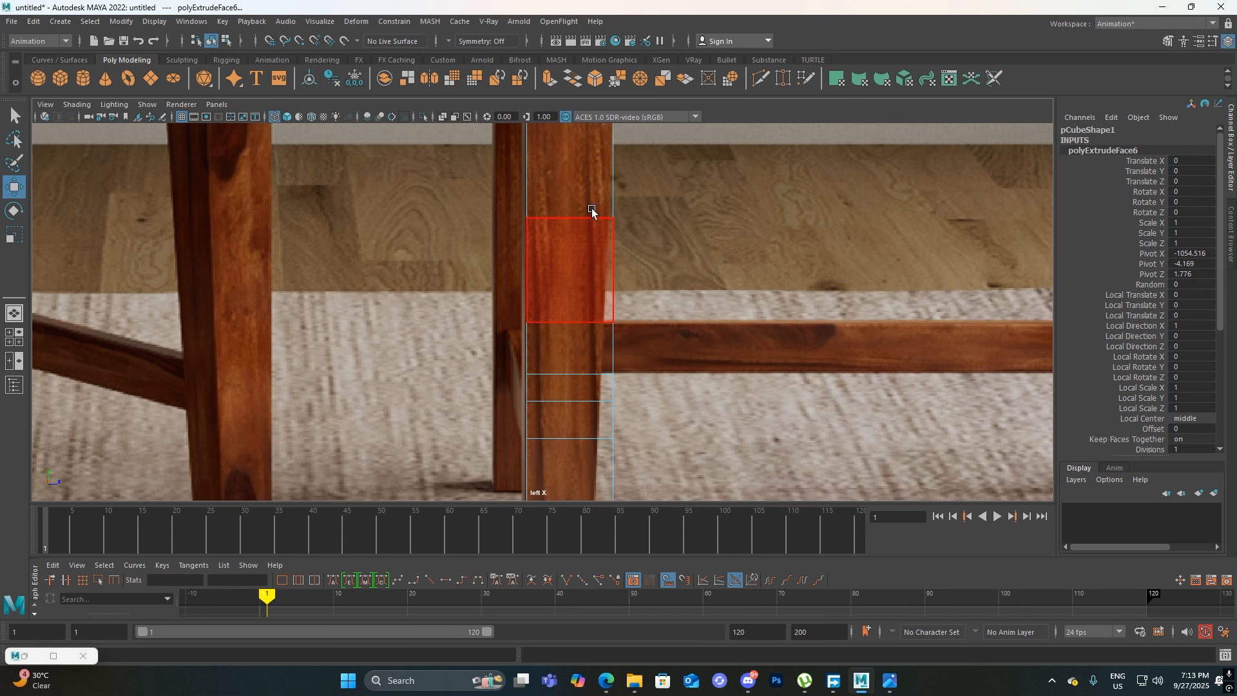
middle_click_drag(599, 162, 571, 281, "alt")
right_click(570, 280)
right_click(561, 299)
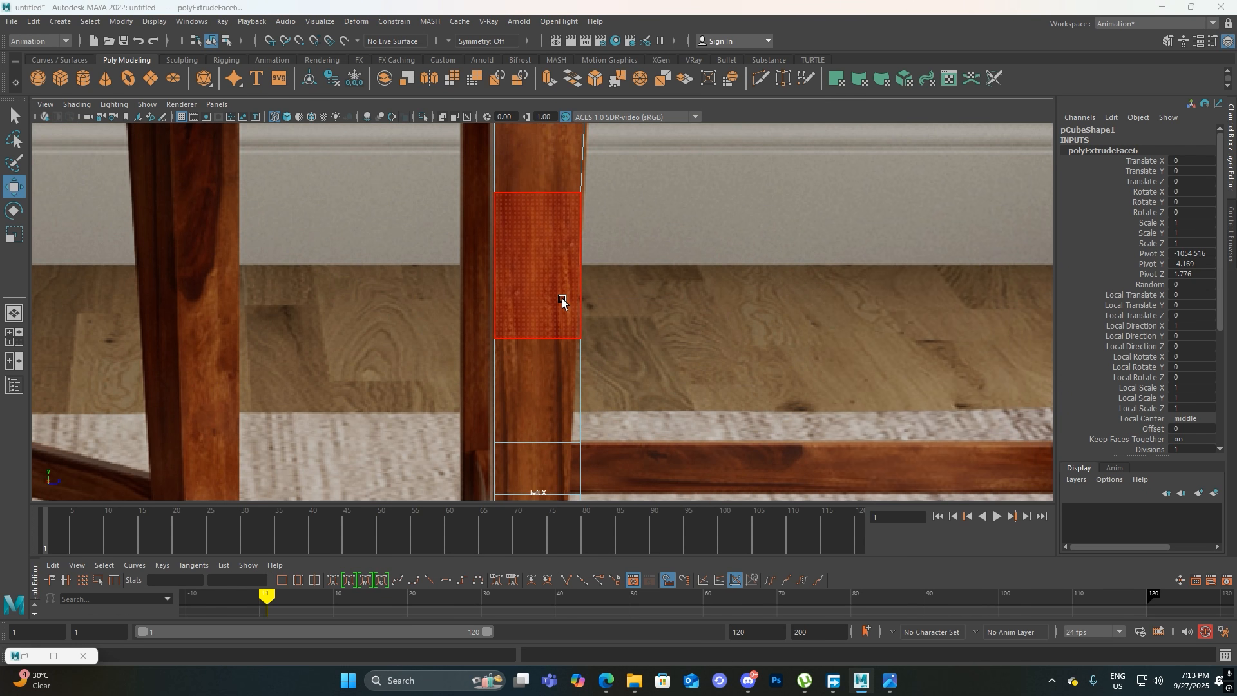
left_click(1200, 189)
right_click(654, 291)
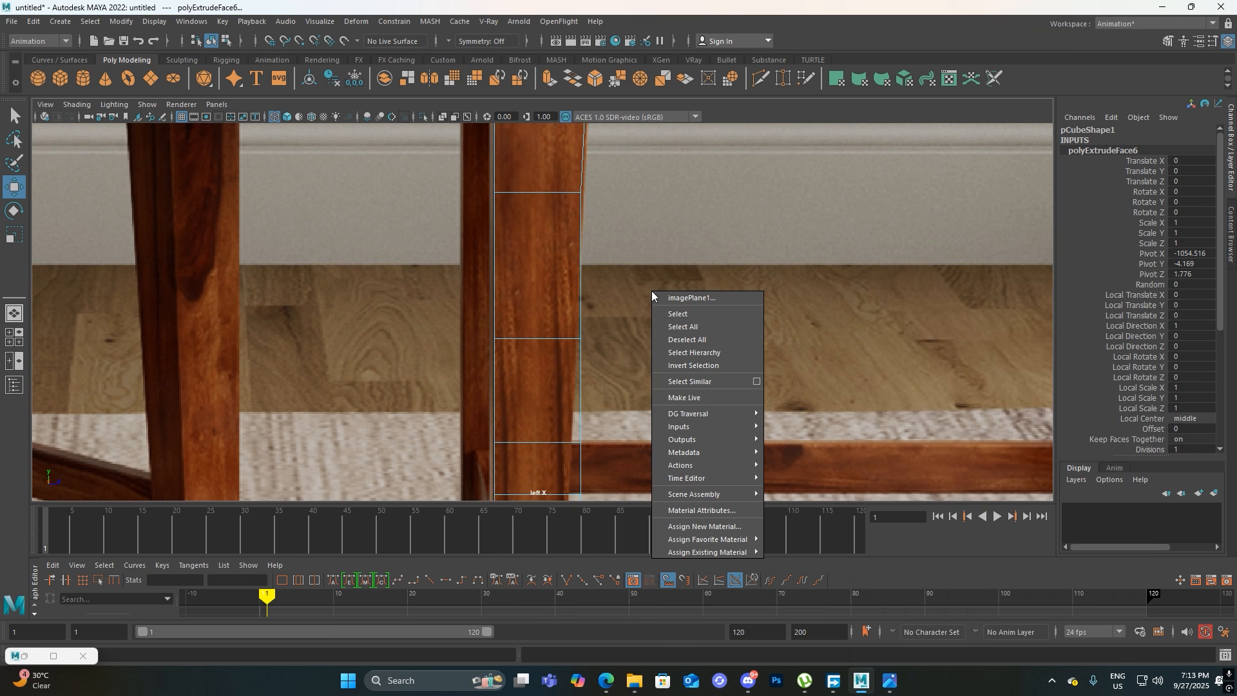
Enter vertex mode on the leg in the perspective view and return to the left view in wireframe display
key("space")
left_click_drag(561, 293, 584, 254)
middle_click_drag(635, 333, 583, 123, "alt")
scroll(610, 226, "down", 3)
left_click_drag(610, 227, 567, 350, "alt")
left_click(287, 117)
left_click_drag(567, 268, 639, 189, "alt")
right_click_drag(633, 307, 541, 259)
key("space")
left_click_drag(633, 272, 575, 250)
scroll(617, 283, "up", 5)
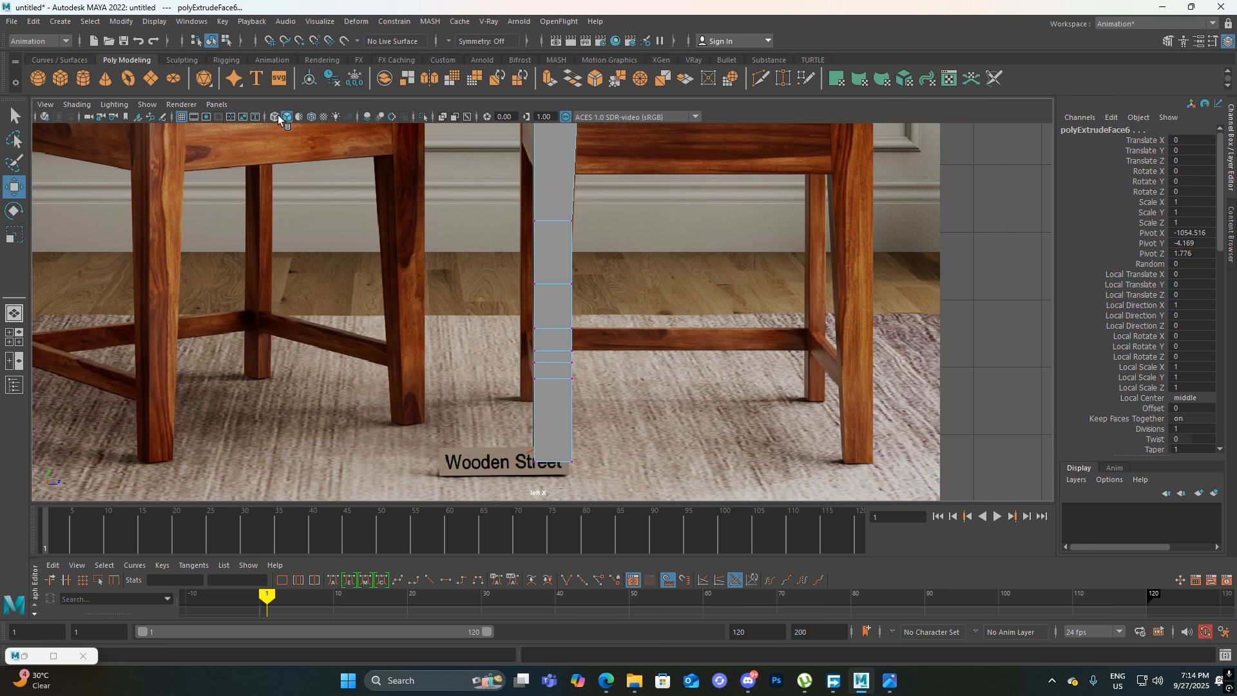
left_click(276, 118)
scroll(694, 253, "up", 5)
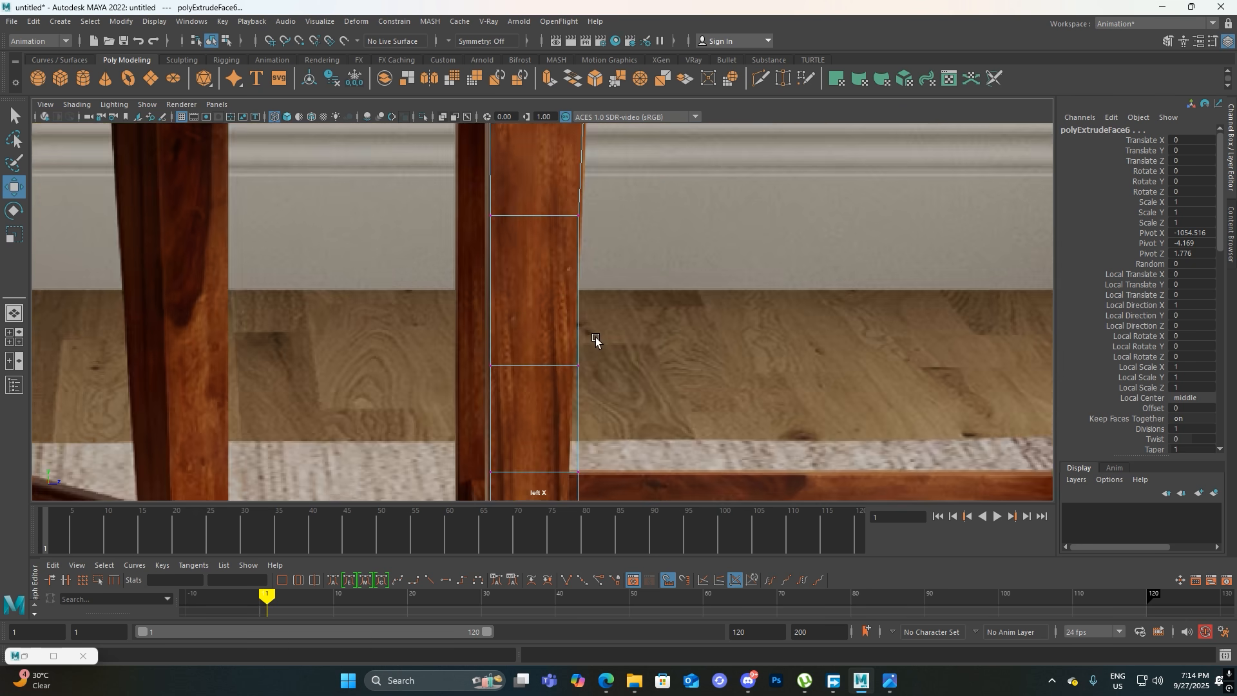
Move the leg's inner-edge vertices around and below the rail inward to follow the reference leg's taper
middle_click_drag(596, 341, 609, 251, "alt")
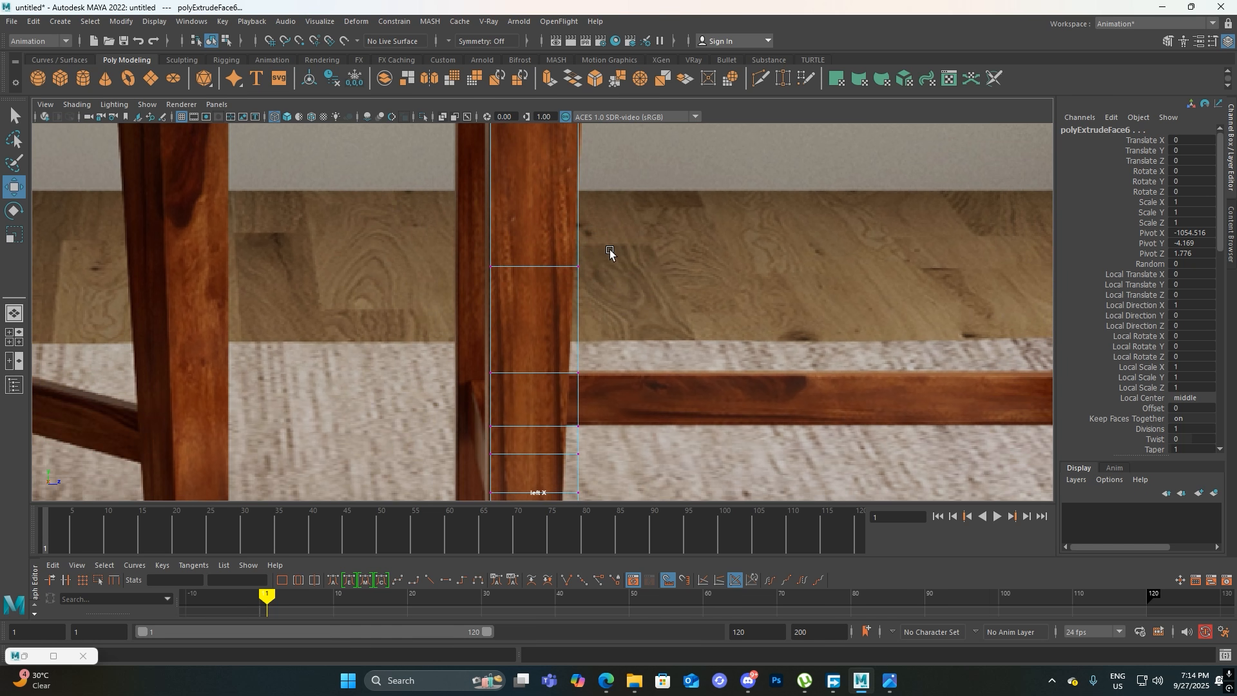
left_click_drag(569, 286, 604, 272)
middle_click_drag(603, 272, 630, 191, "alt")
left_click_drag(653, 269, 625, 353)
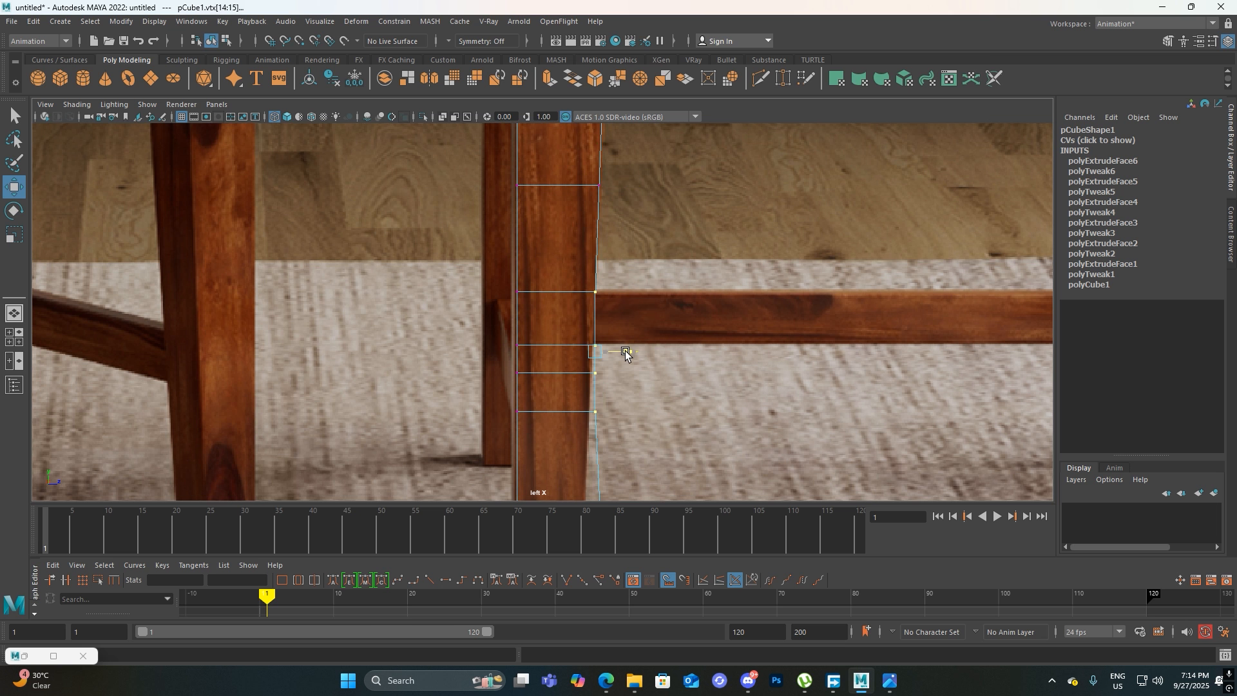
middle_click_drag(623, 354, 624, 295, "alt")
left_click_drag(593, 346, 625, 317)
middle_click_drag(624, 320, 619, 257, "alt")
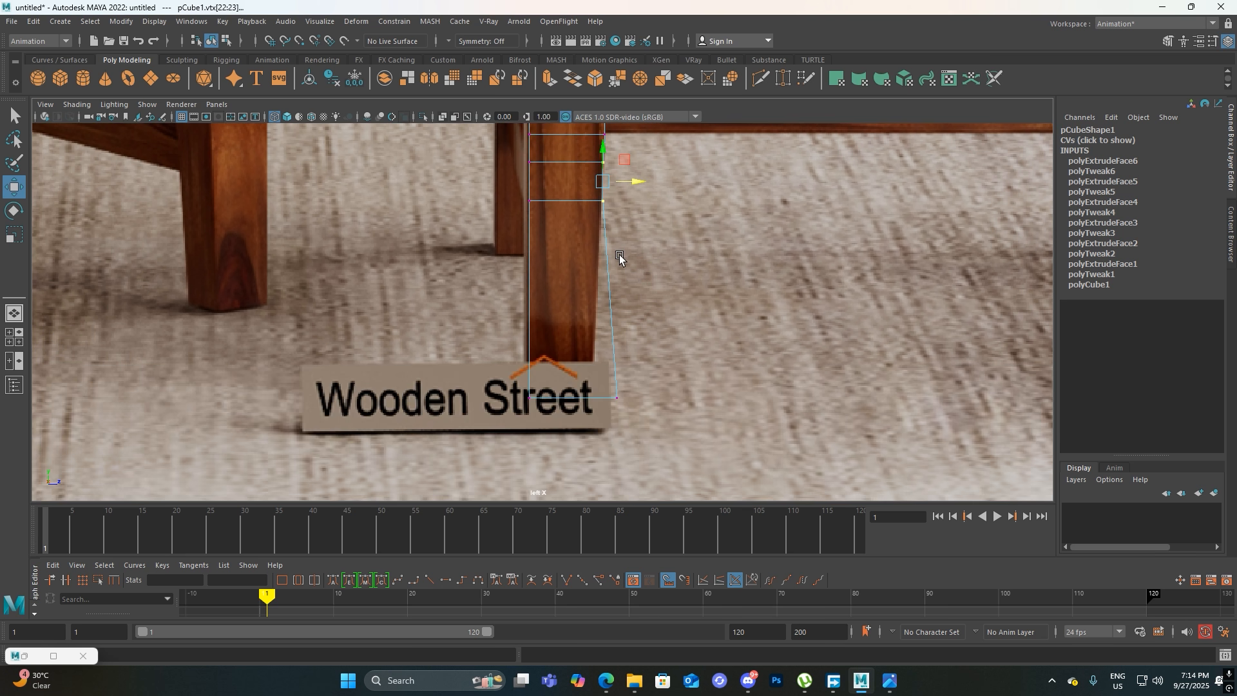
Pull the inner foot vertices onto the leg outline and fine-tune the inner-edge vertices up to the rail
left_click_drag(643, 364, 617, 404)
mouse_move(614, 189)
left_mouse_down()
mouse_move(596, 219)
mouse_move(631, 202)
left_mouse_up()
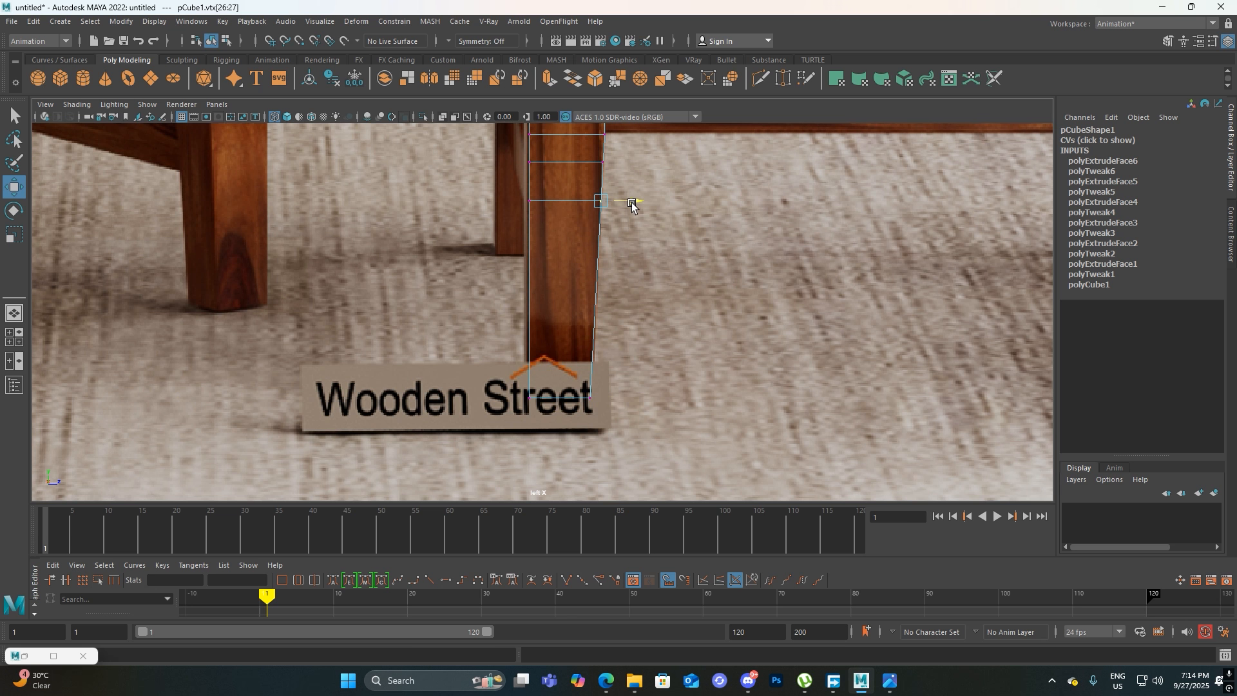
middle_click_drag(628, 222, 611, 330, "alt")
left_click_drag(604, 282, 579, 297)
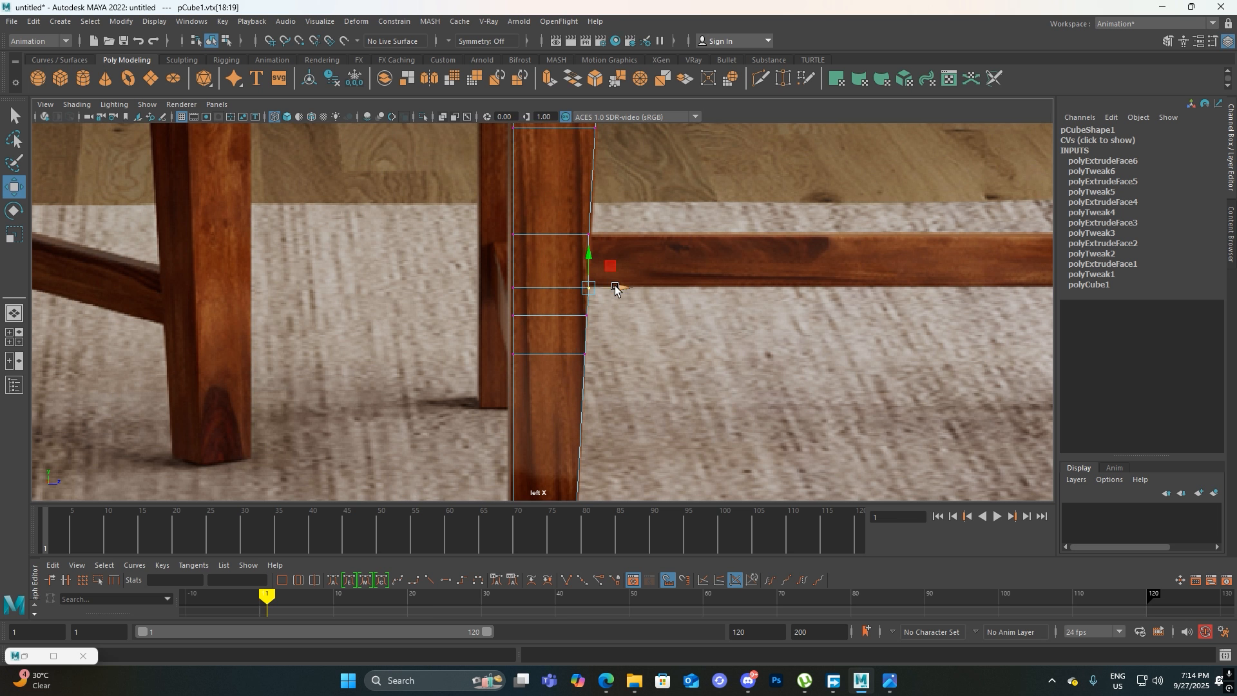
left_click_drag(589, 244, 586, 245)
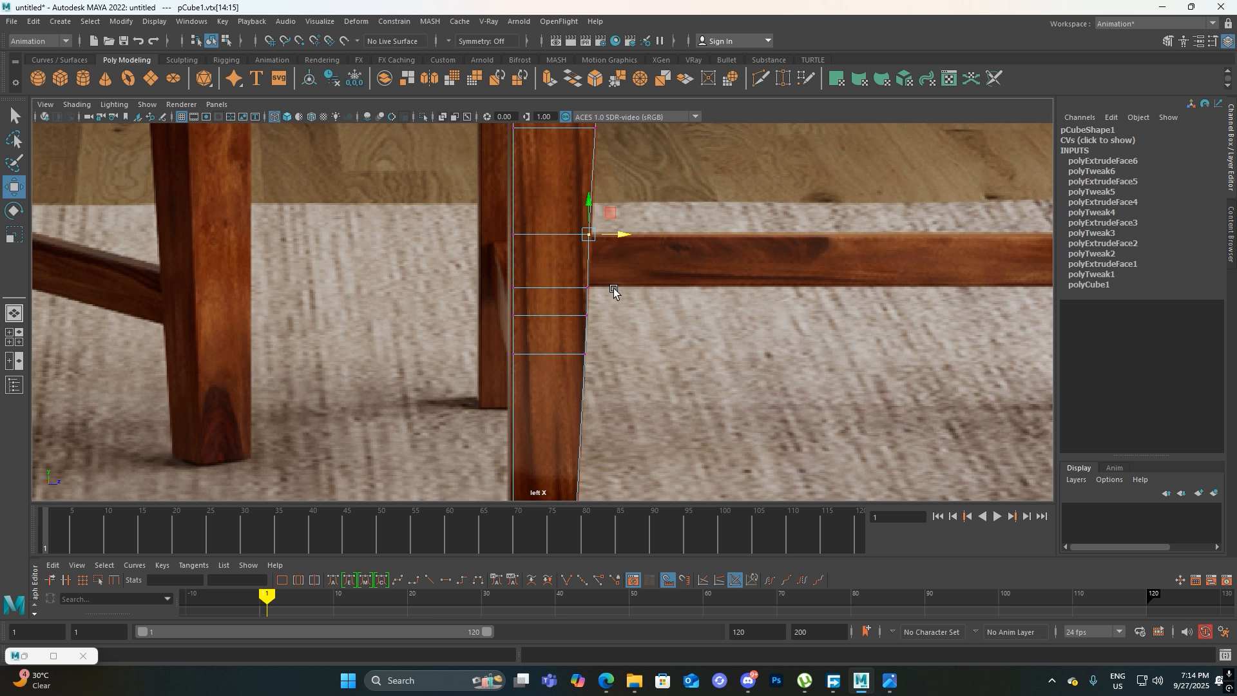
middle_click_drag(612, 281, 685, 171, "alt")
Adjust the outer-edge vertices of the leg above the rail to follow the reference outline
middle_click_drag(531, 165, 597, 245, "alt")
left_click_drag(578, 191, 622, 520)
middle_click_drag(624, 395, 619, 302, "alt")
left_click_drag(632, 269, 629, 269)
middle_click_drag(637, 216, 622, 399, "alt")
mouse_move(626, 268)
middle_mouse_down("alt")
mouse_move(623, 343)
mouse_move(594, 303)
middle_mouse_up("alt")
left_click_drag(571, 264, 604, 293)
mouse_move(605, 271)
middle_mouse_down("alt")
mouse_move(595, 450)
mouse_move(618, 254)
middle_mouse_up("alt")
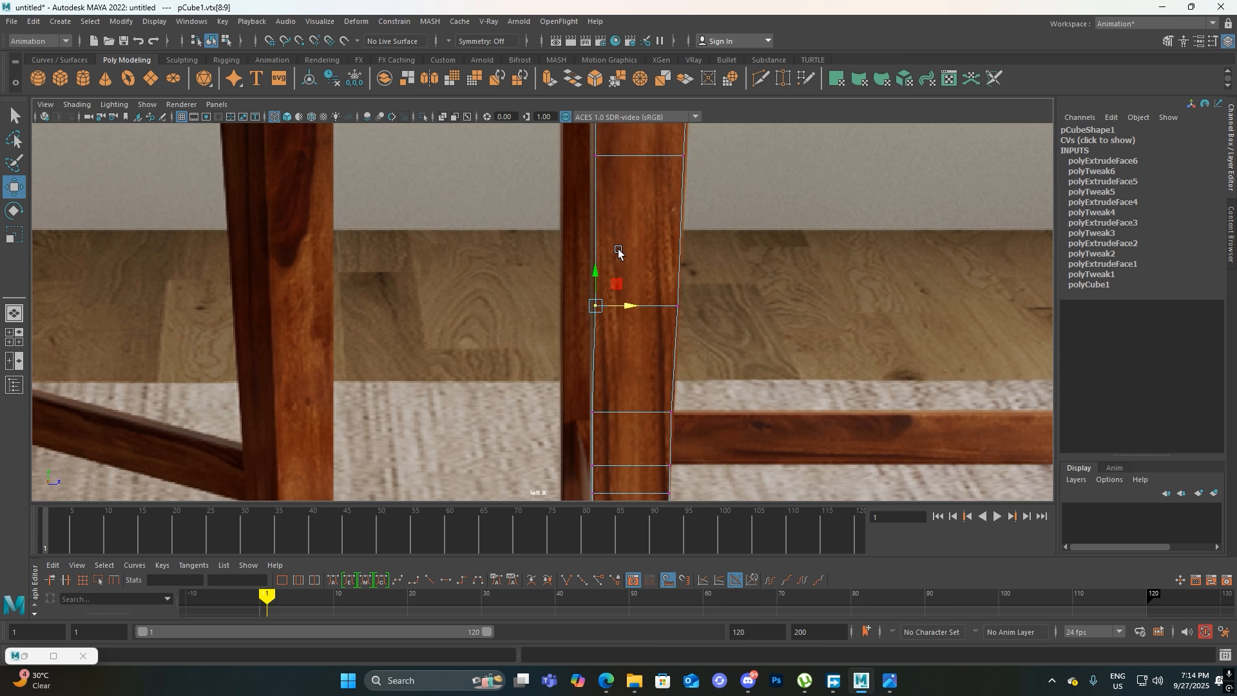
scroll(619, 257, "down", 5)
scroll(616, 259, "down", 3)
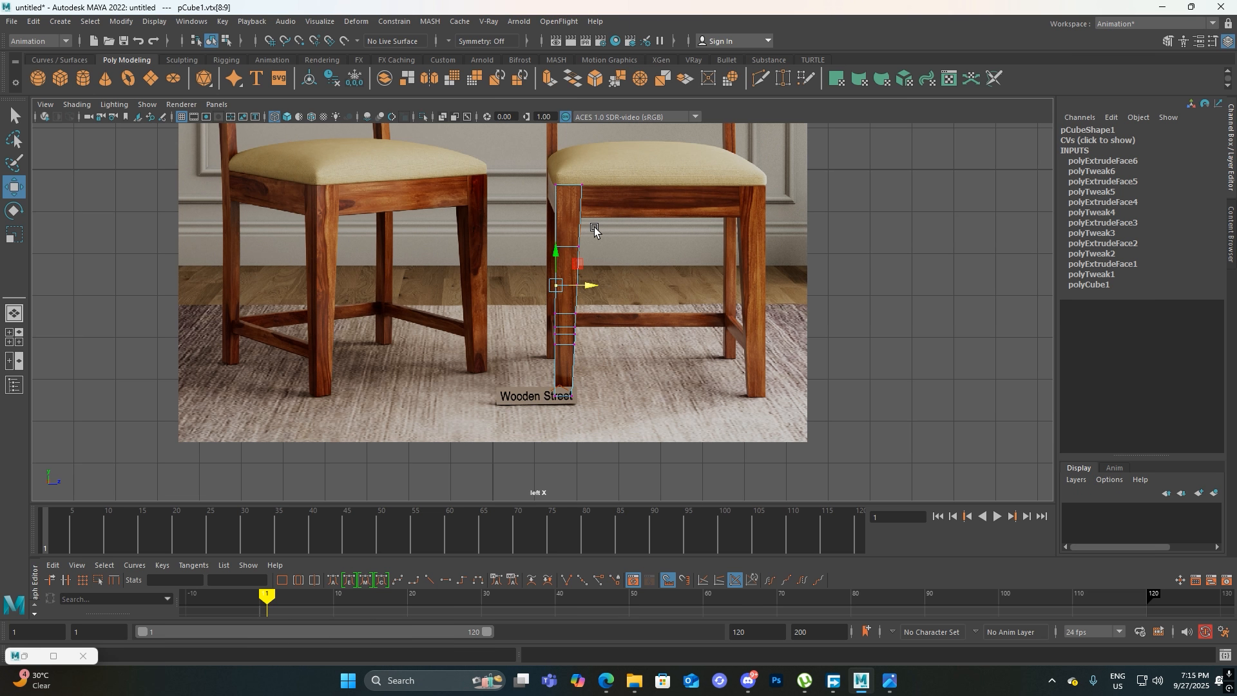
scroll(584, 345, "up", 5)
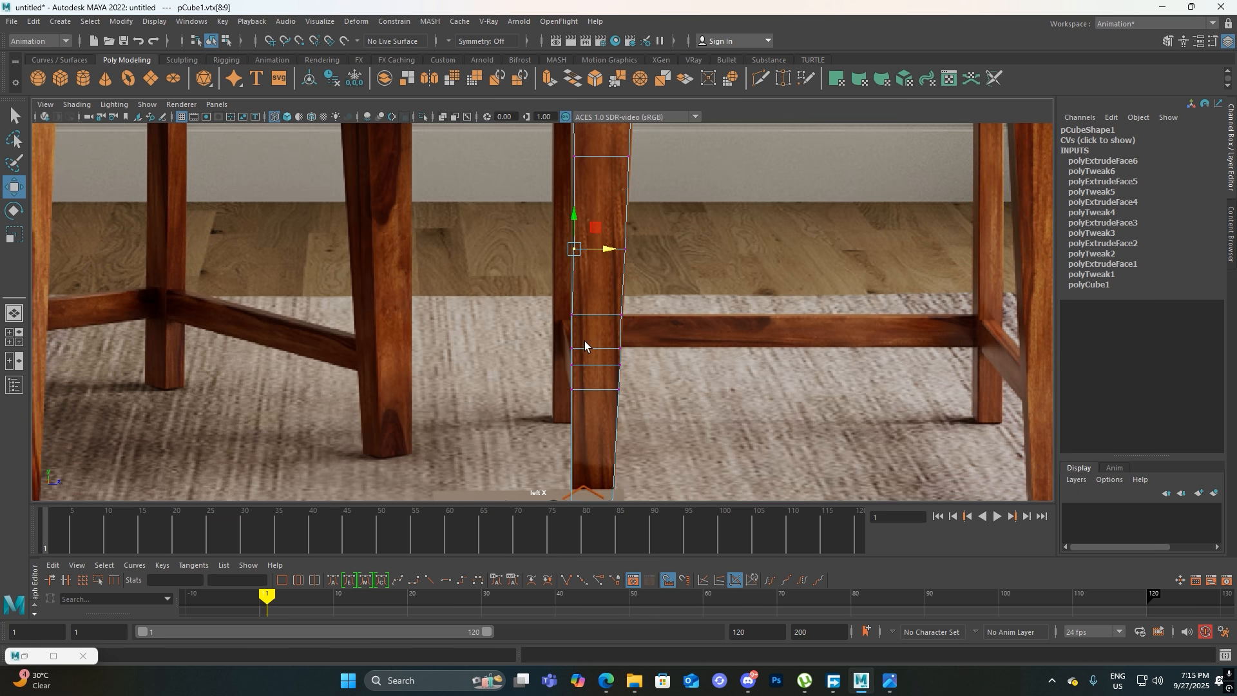
Examine the tapered leg in the perspective view with shaded display
key("ctrl+s")
left_click(874, 155)
key("space")
left_click(663, 303)
left_click_drag(663, 302, 403, 229)
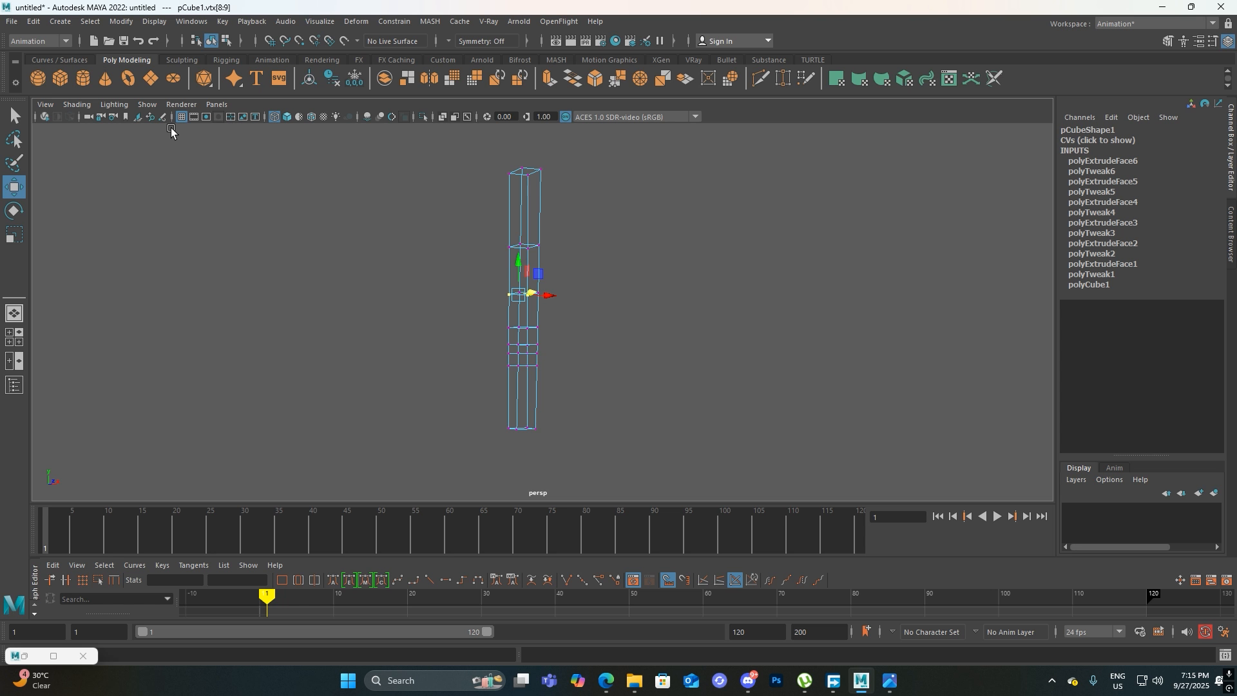
key("5")
mouse_move(644, 323)
left_mouse_down("alt")
mouse_move(489, 339)
mouse_move(481, 352)
mouse_move(760, 342)
mouse_move(731, 329)
left_mouse_up("alt")
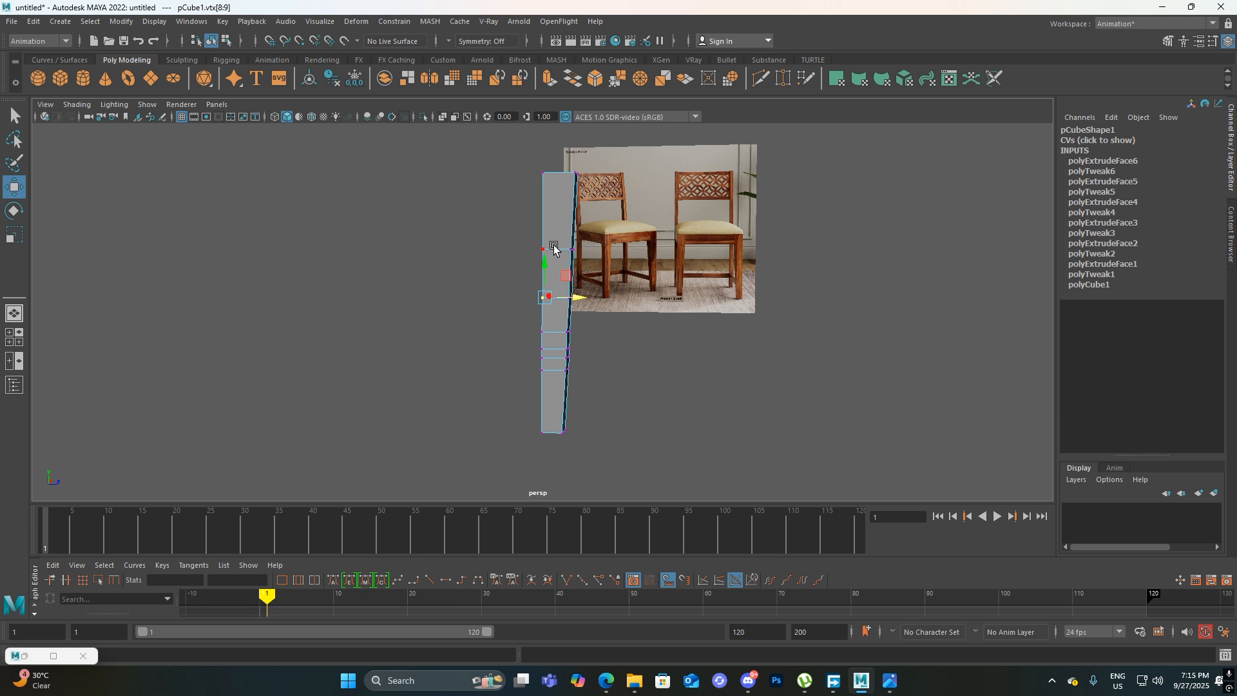
Return to the left view and compare the shaded leg with the reference around the lower rail
key("space")
left_click_drag(709, 300, 677, 289)
middle_click_drag(714, 364, 789, 334, "alt")
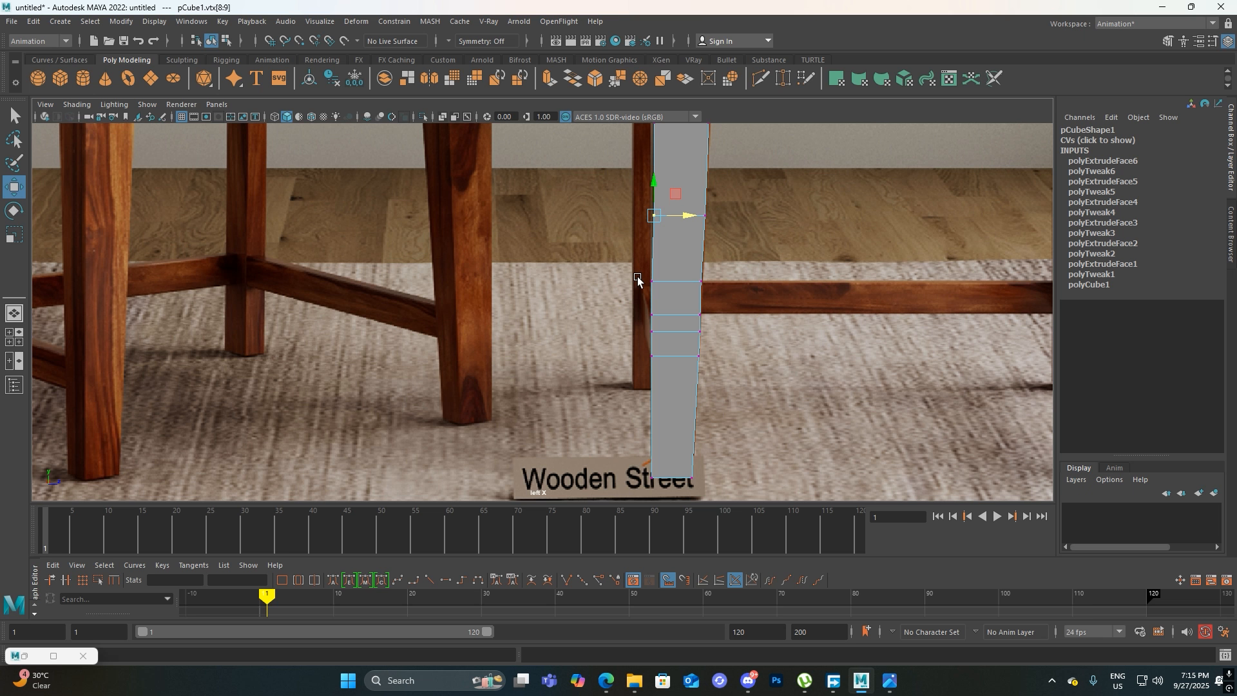
scroll(683, 341, "down", 5)
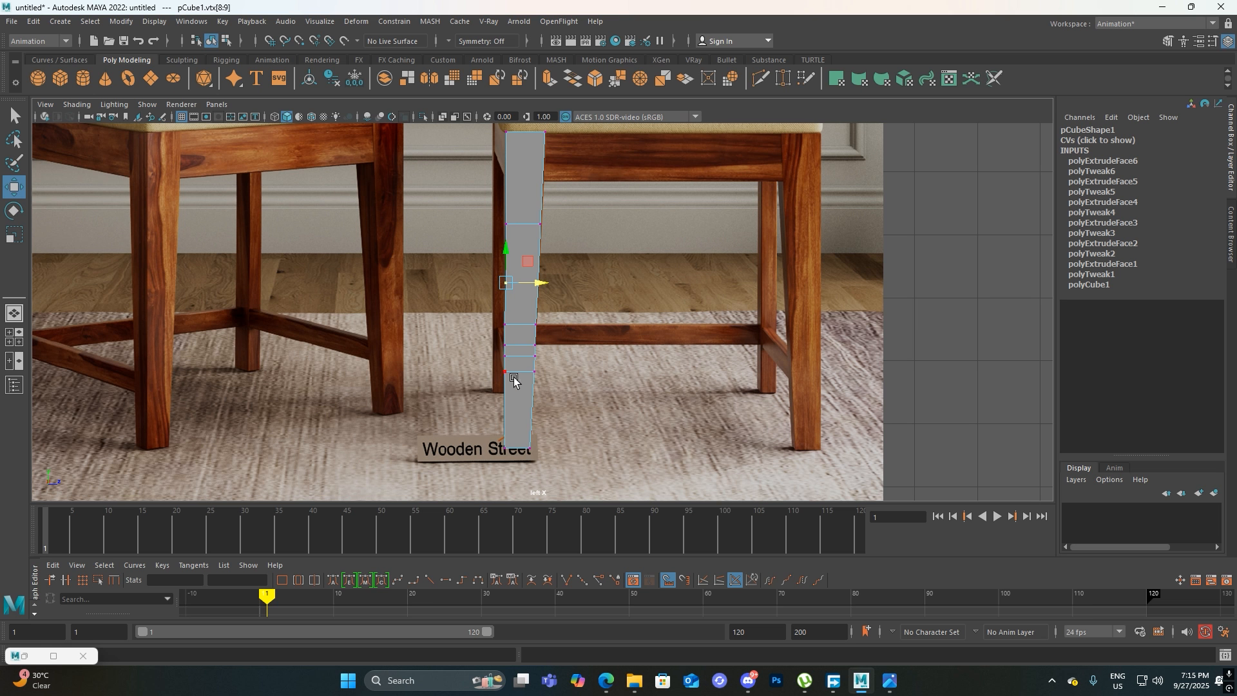
scroll(509, 377, "up", 5)
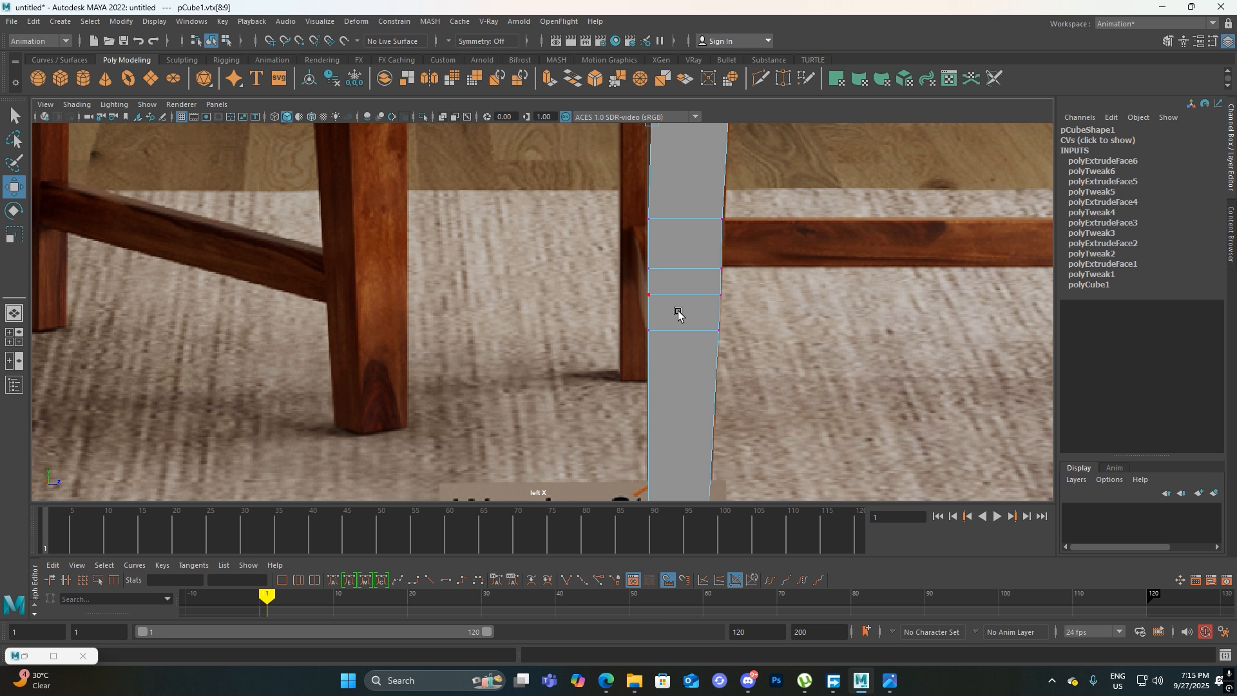
Examine the leg's rail-height segments in perspective and compare them with the reference in the left view
key("space")
left_click_drag(677, 314, 677, 301)
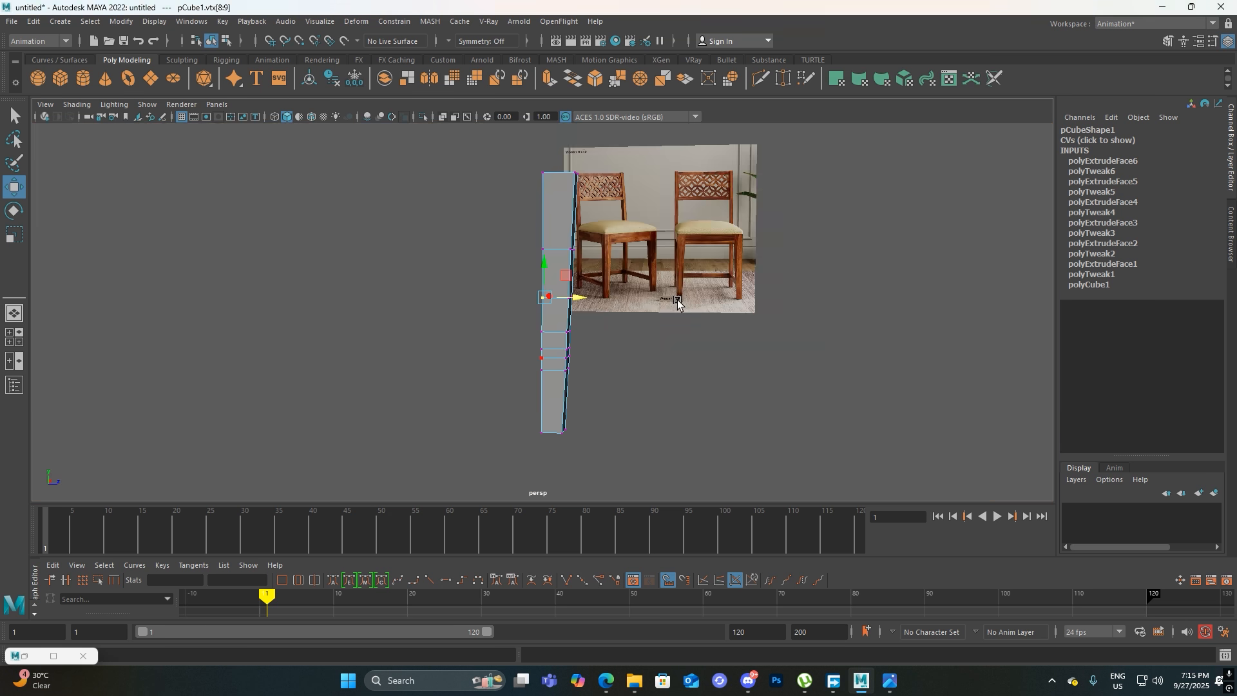
left_click_drag(561, 348, 590, 350, "alt")
right_click_drag(576, 377, 593, 396, "alt")
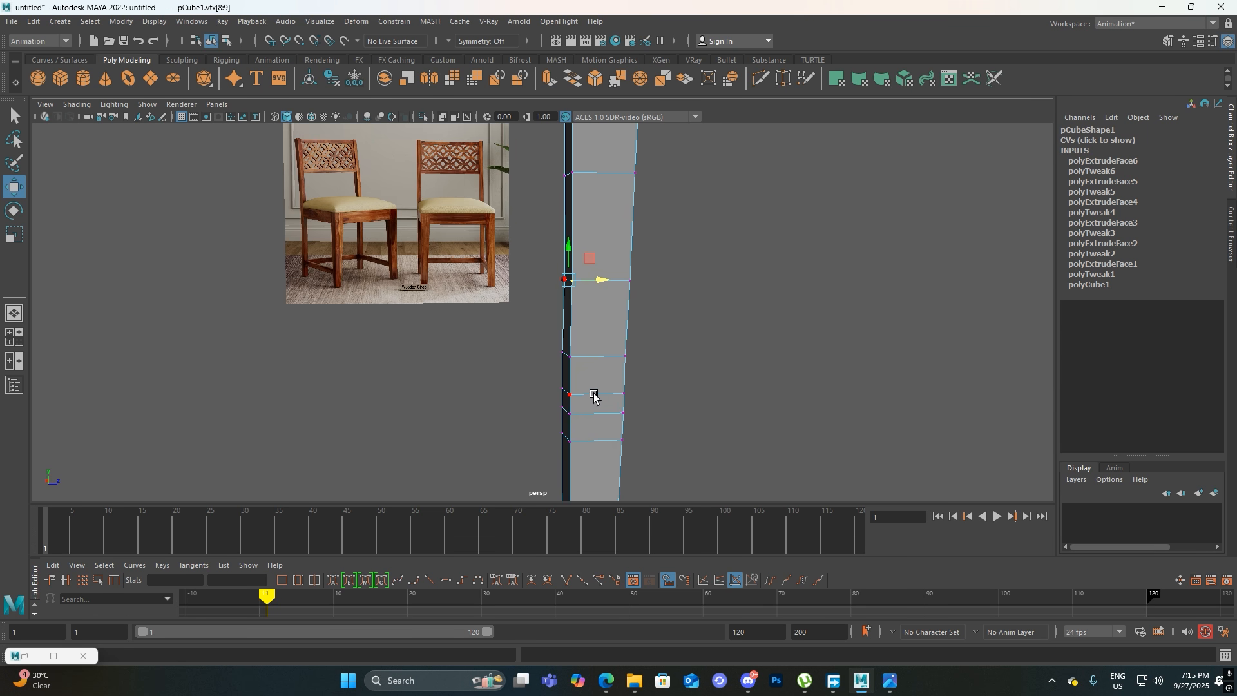
key("space")
left_click_drag(644, 411, 616, 391)
middle_click_drag(668, 360, 638, 371, "alt")
left_click_drag(712, 299, 571, 362)
key("space")
left_click_drag(710, 364, 703, 340)
middle_click_drag(652, 369, 663, 275, "alt")
left_click_drag(651, 331, 605, 342, "alt")
right_click_drag(602, 339, 605, 357)
Extrude the leg's side face in the segment just above the foot section outward to form a stretcher
left_click(595, 327)
left_click(595, 327)
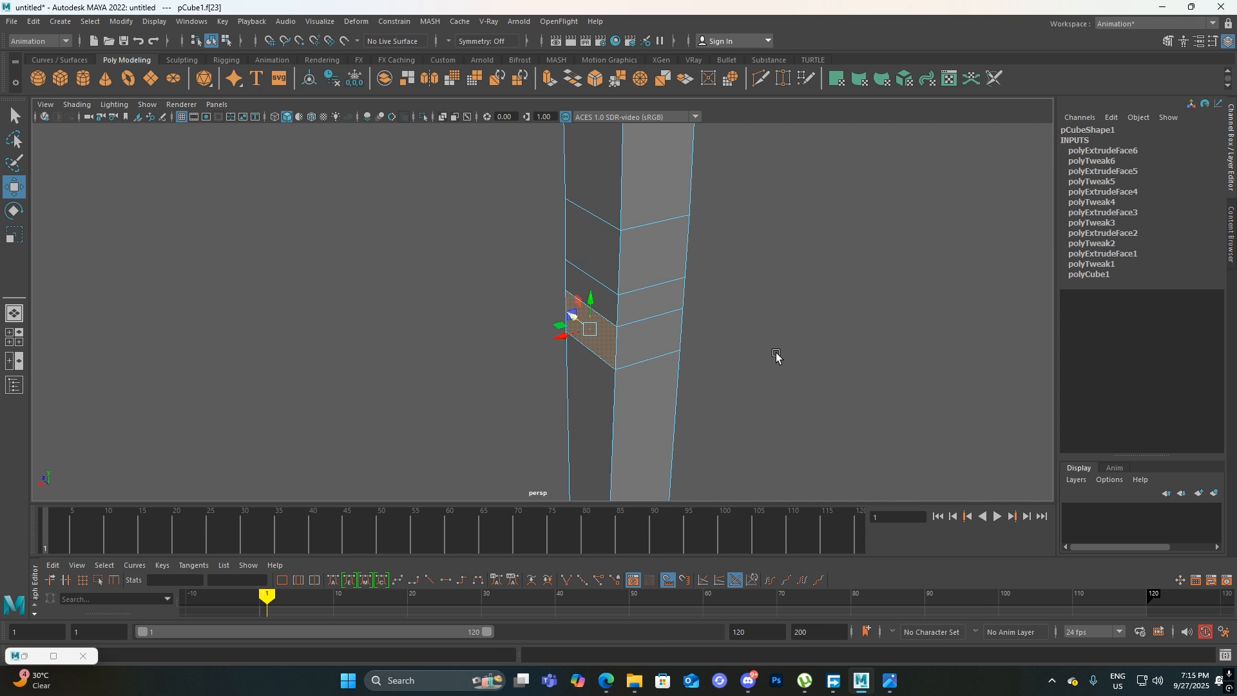
left_click(777, 356)
left_click(582, 332)
left_click(758, 335)
left_click(588, 327)
key("space")
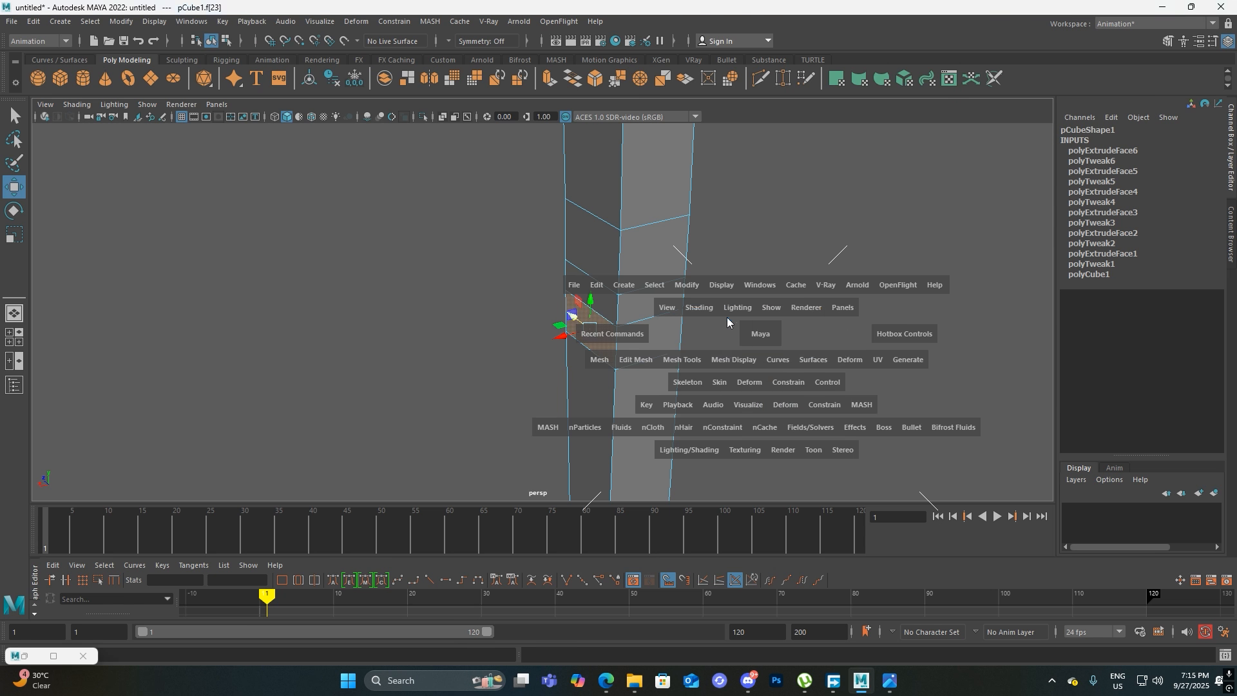
left_click_drag(728, 322, 726, 320)
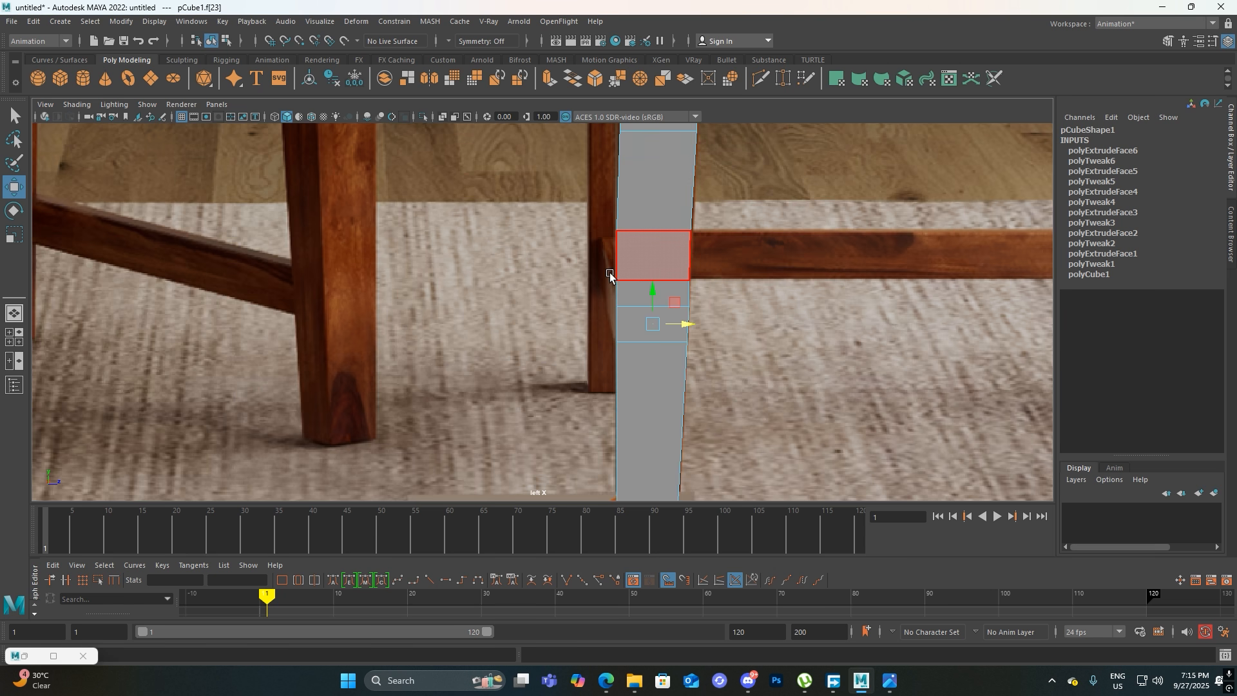
key("space")
left_click(589, 301)
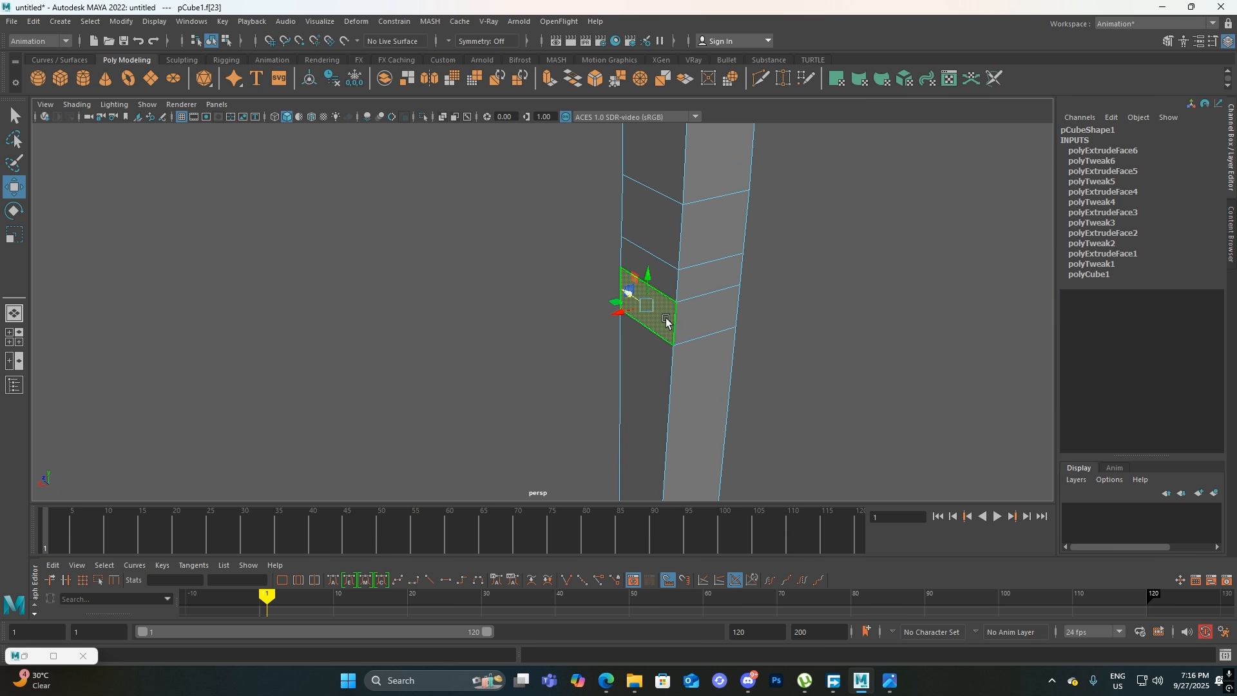
key("ctrl+e")
left_click_drag(622, 313, 362, 369)
Compare the extruded stretcher's position and length with the chairs in the reference image
scroll(696, 322, "down", 4)
left_click_drag(828, 375, 594, 360, "alt")
left_click_drag(791, 406, 787, 385, "alt")
middle_click_drag(787, 386, 704, 380, "alt")
left_click_drag(703, 381, 914, 368, "alt")
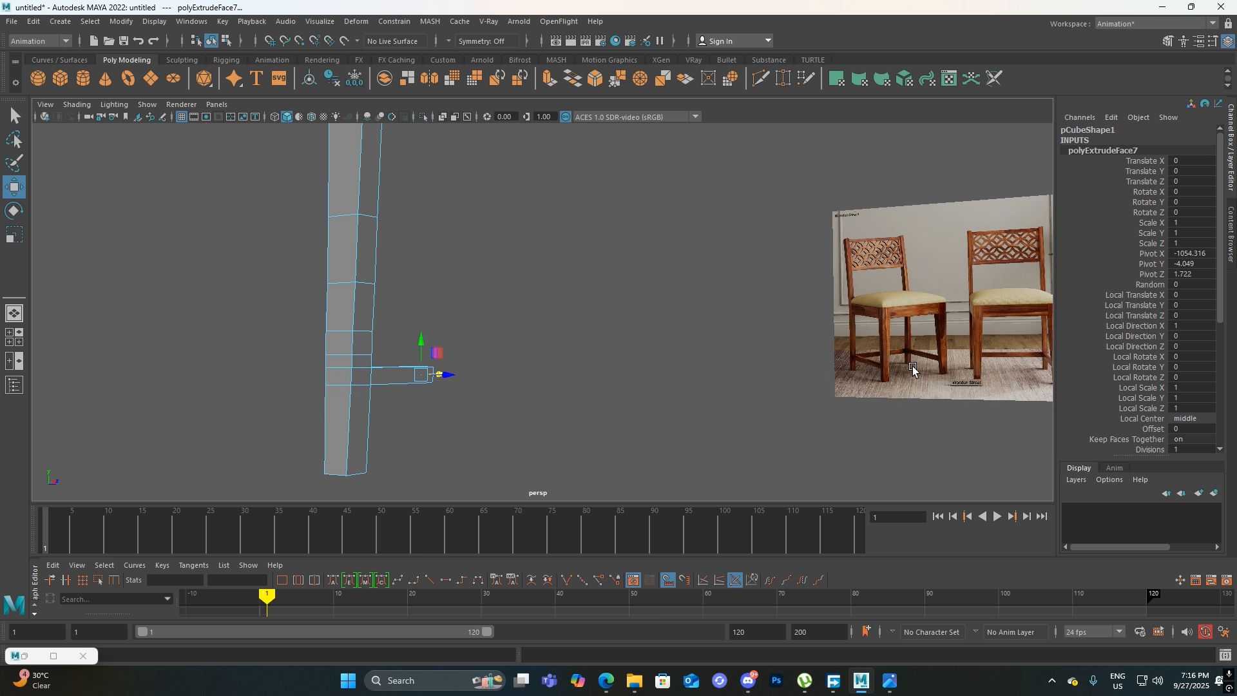
left_click_drag(466, 397, 636, 322, "alt")
middle_click_drag(664, 348, 630, 314, "alt")
left_click_drag(629, 313, 682, 289, "alt")
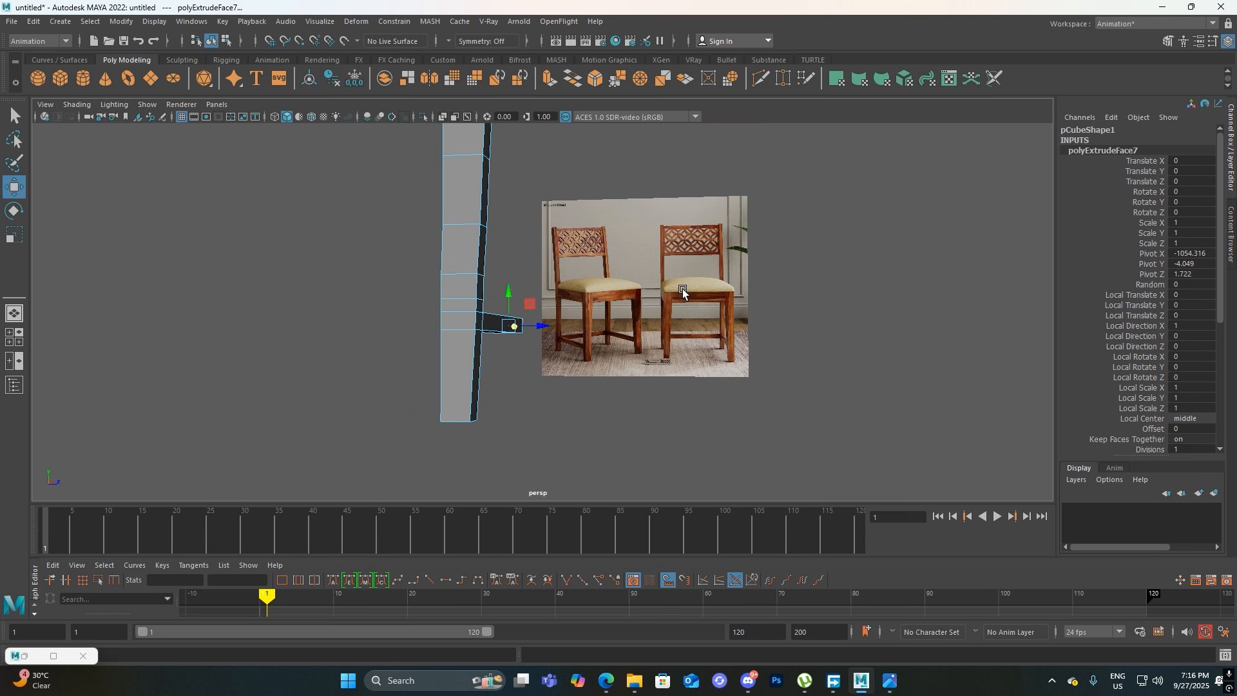
right_click_drag(683, 288, 682, 332, "alt")
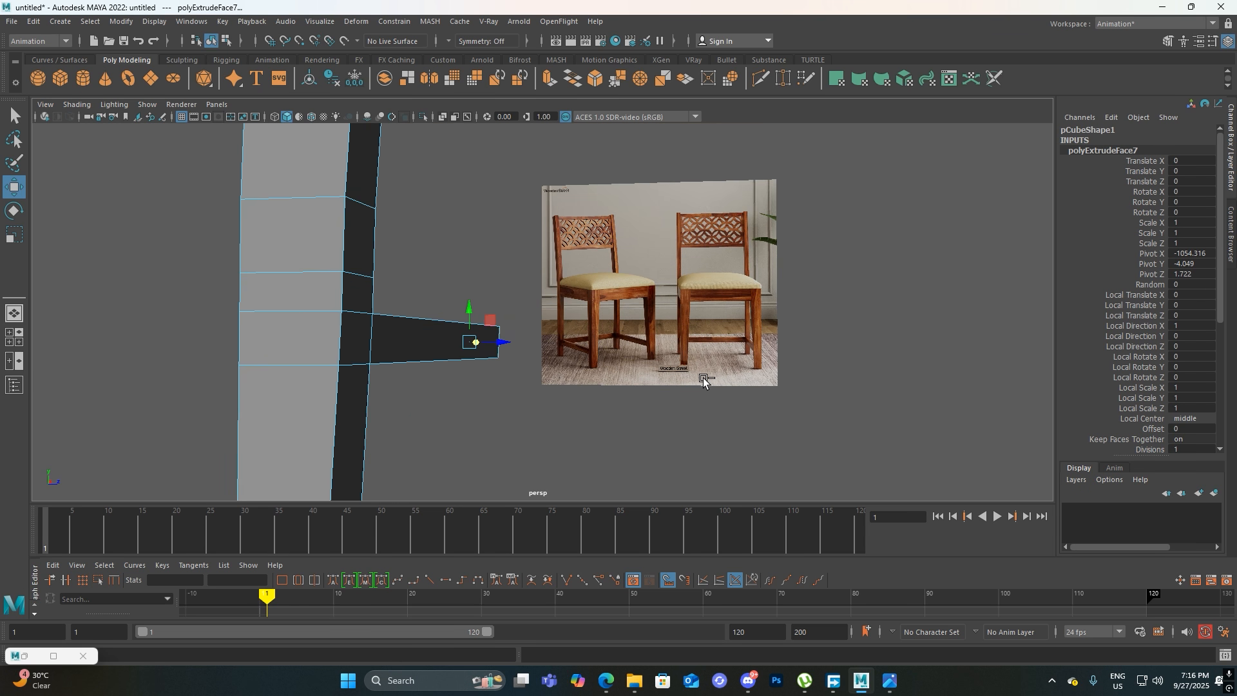
key("q")
key("ctrl+s")
left_click(855, 560)
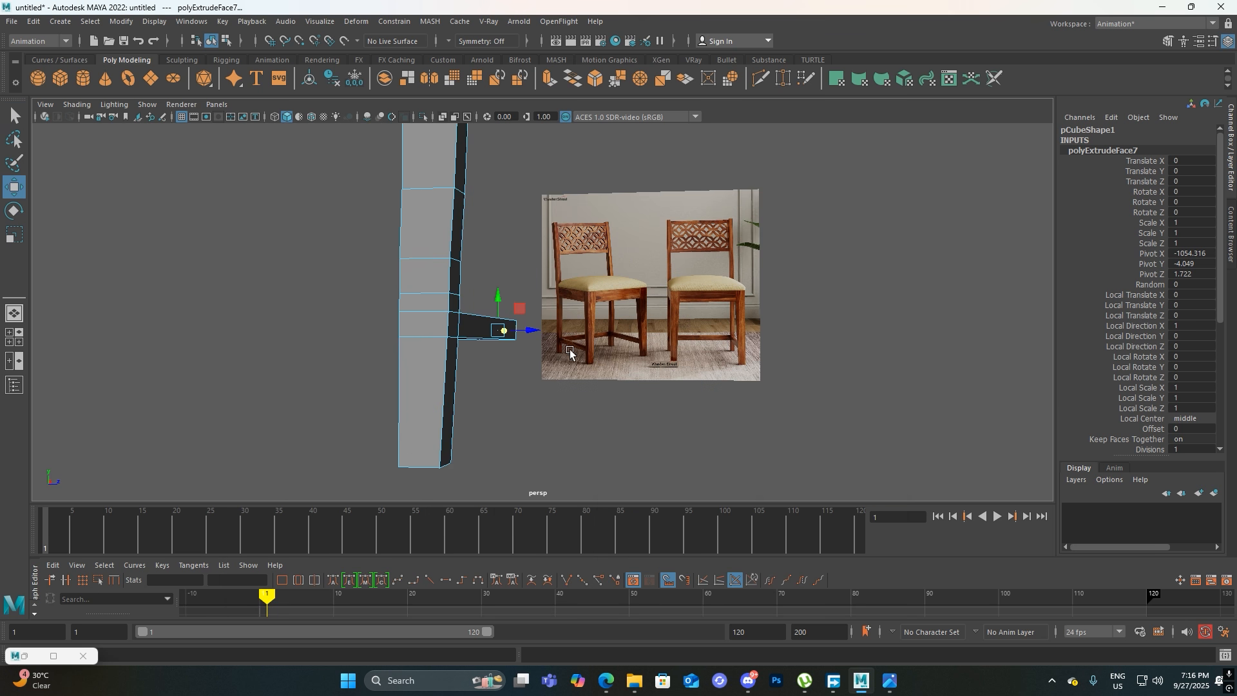
left_click_drag(548, 366, 533, 204, "alt")
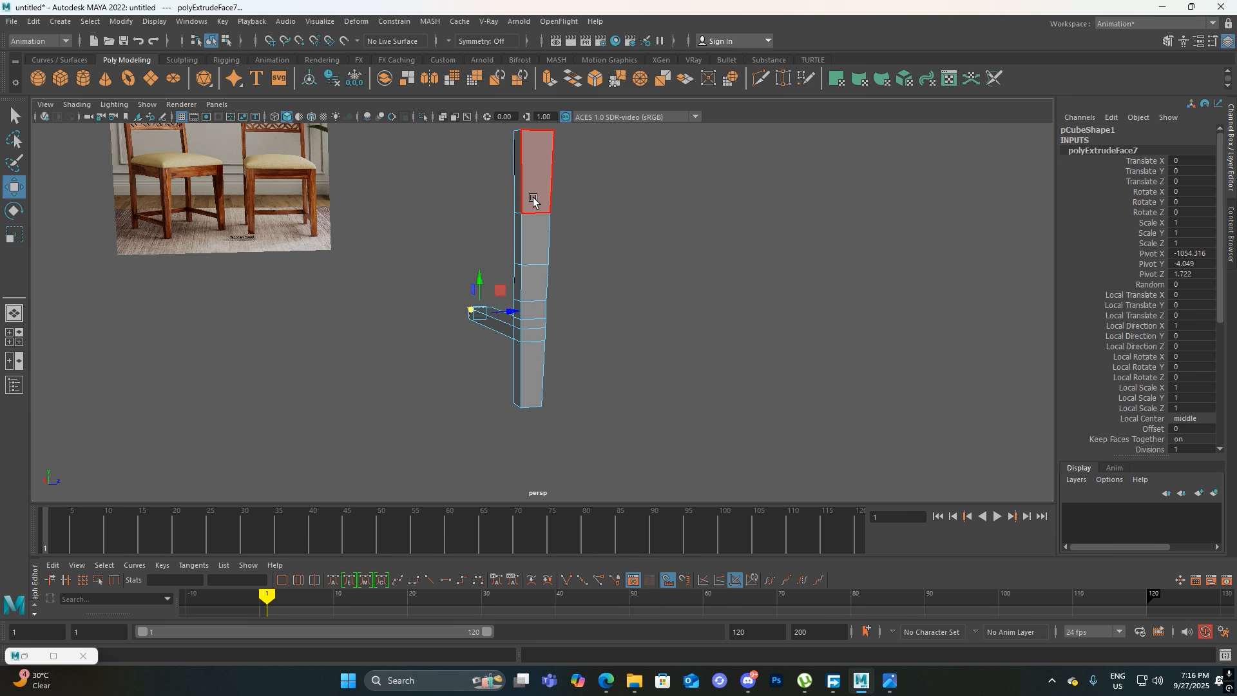
Shorten the stretcher by moving its end face back toward the leg
left_click_drag(475, 312, 723, 404, "alt")
left_click_drag(602, 324, 641, 336)
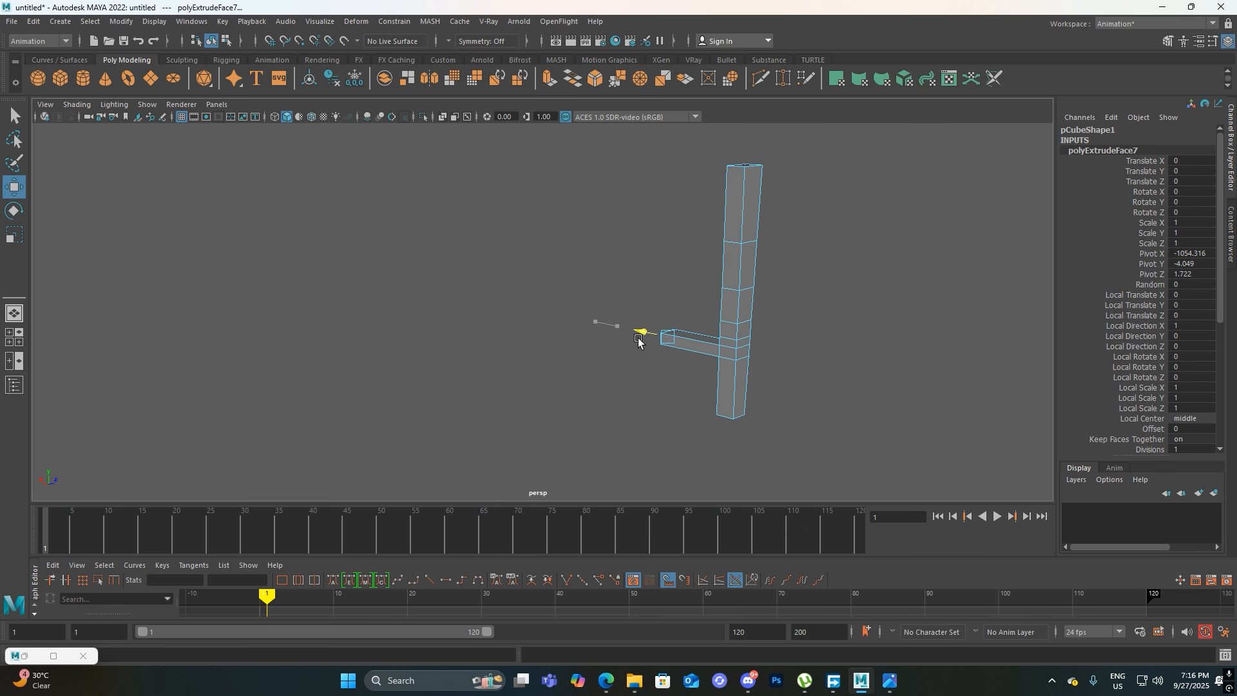
key("ctrl+s")
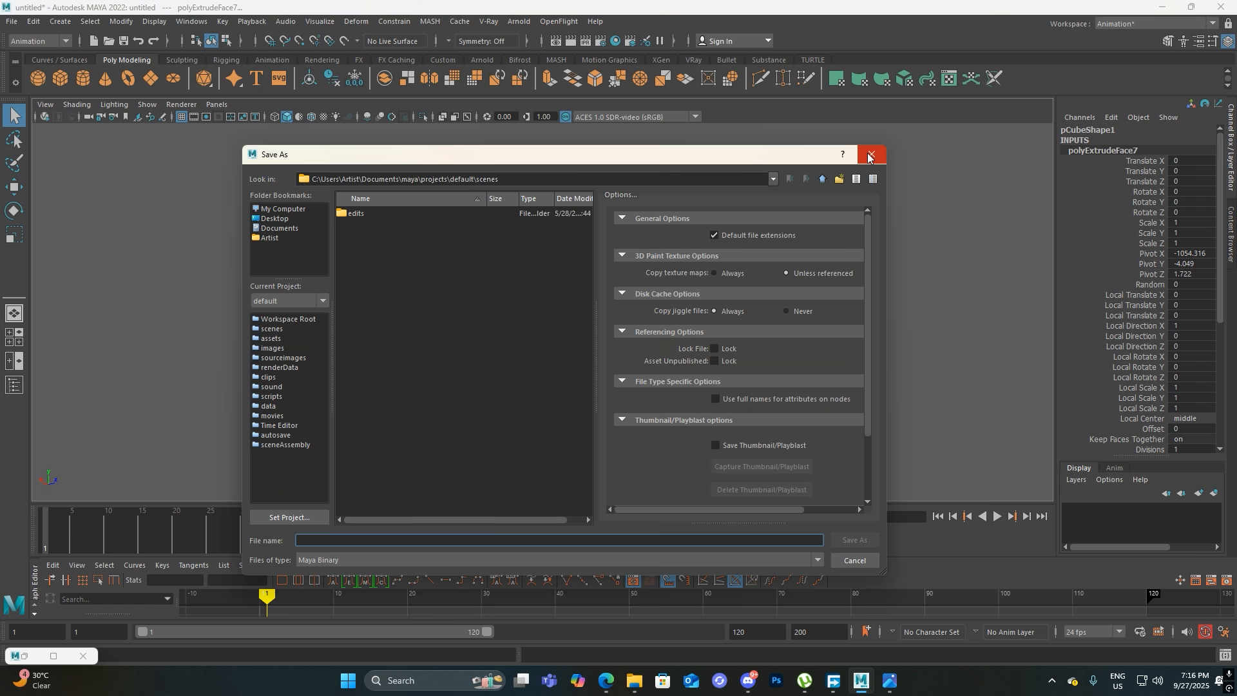
left_click(873, 154)
Duplicate the whole leg with its stretcher and move the copy along X to about -1052.021
right_click_drag(844, 230, 882, 217)
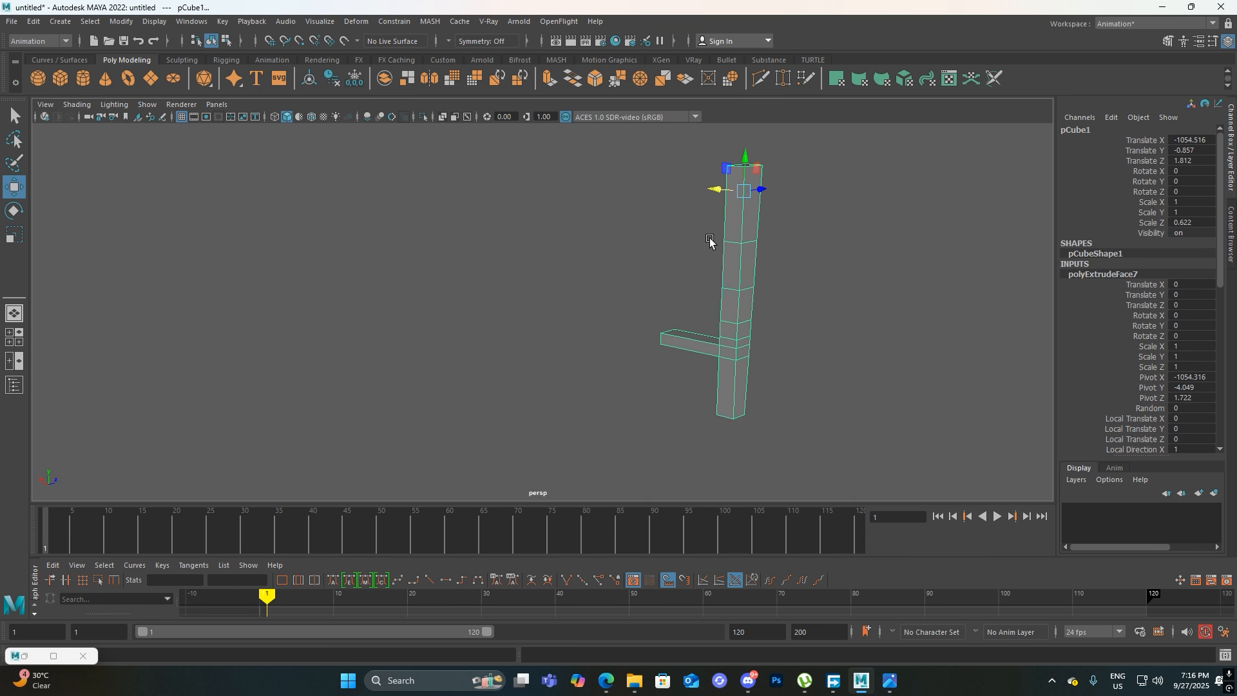
middle_click_drag(710, 266, 710, 376, "alt")
left_click_drag(710, 376, 784, 393, "alt")
left_click_drag(743, 356, 735, 338, "alt")
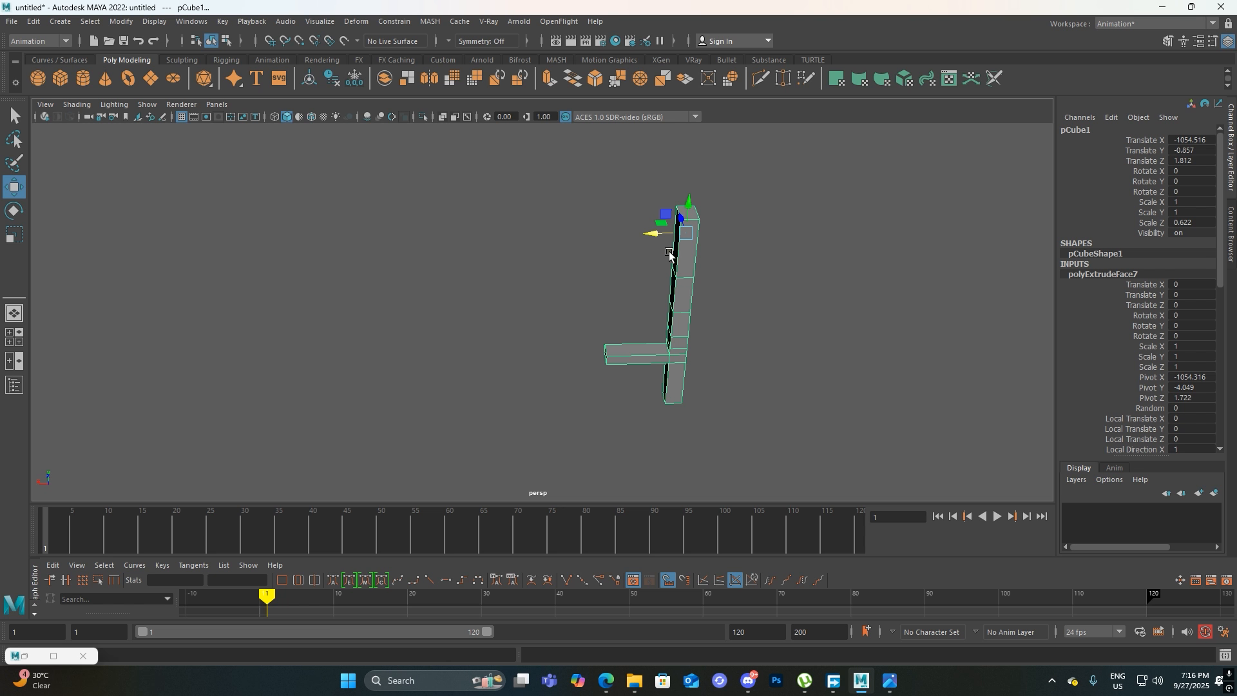
left_click_drag(665, 237, 551, 249, "shift")
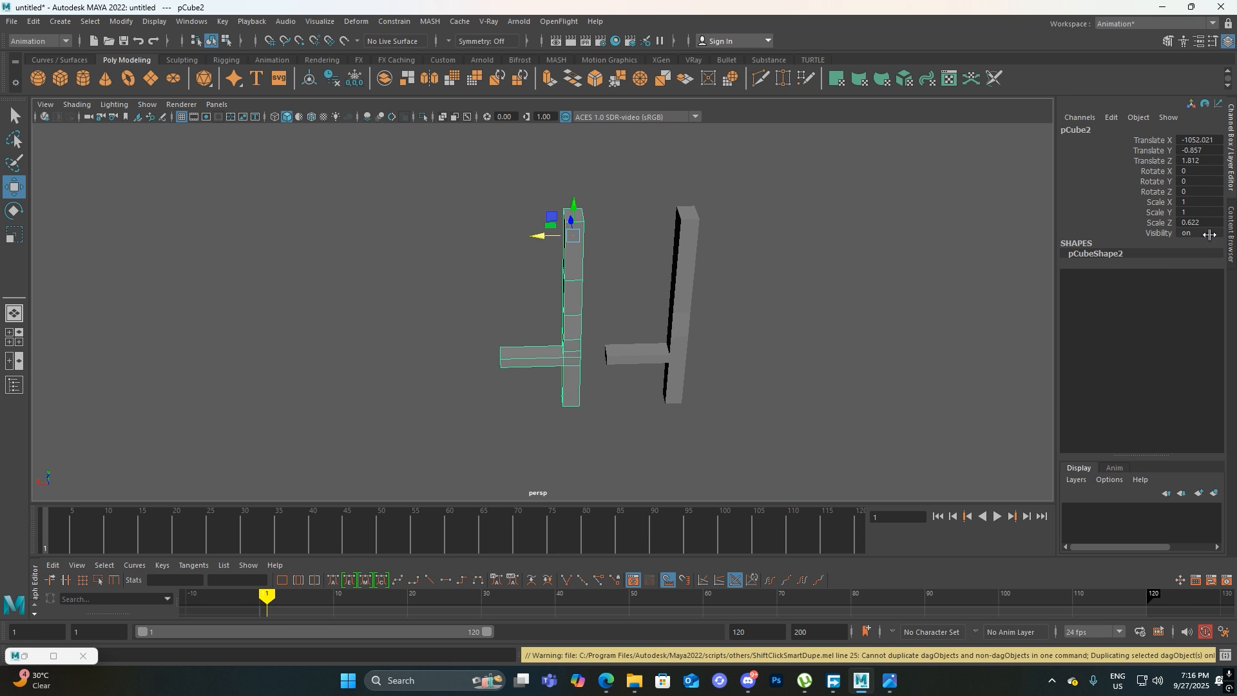
Try turning the duplicate leg with a Rotate Y of 90
key("e")
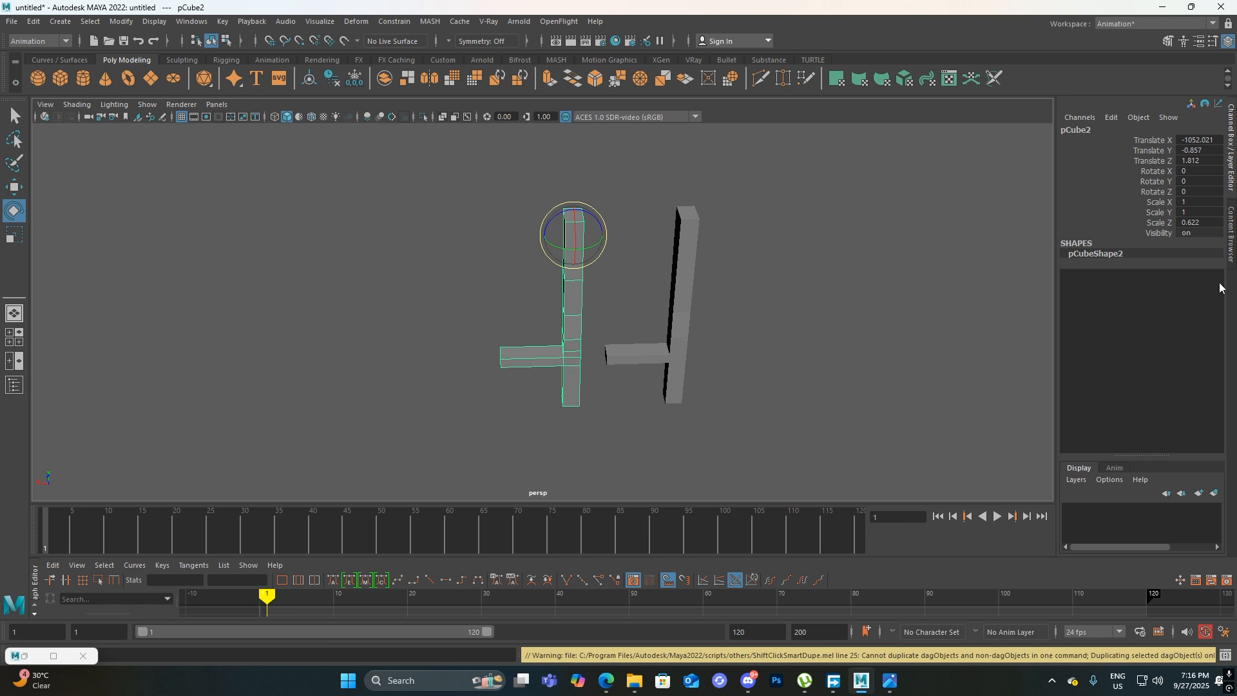
double_click(1192, 183)
key("Return")
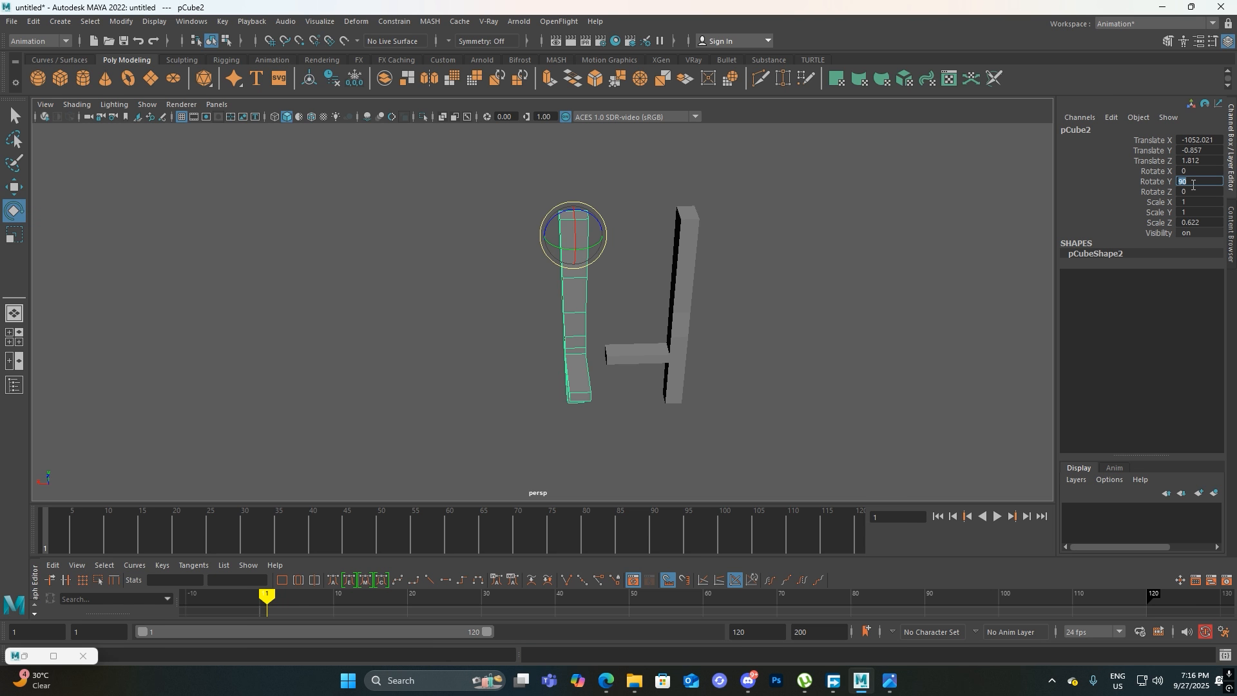
mouse_move(592, 249)
left_mouse_down()
mouse_move(612, 251)
mouse_move(557, 264)
mouse_move(600, 246)
left_mouse_up()
Set the duplicate leg's Rotate Y to 180 and move it to about X -1051.111, Z 1.631, opposite the original
double_click(1214, 178)
key("Return")
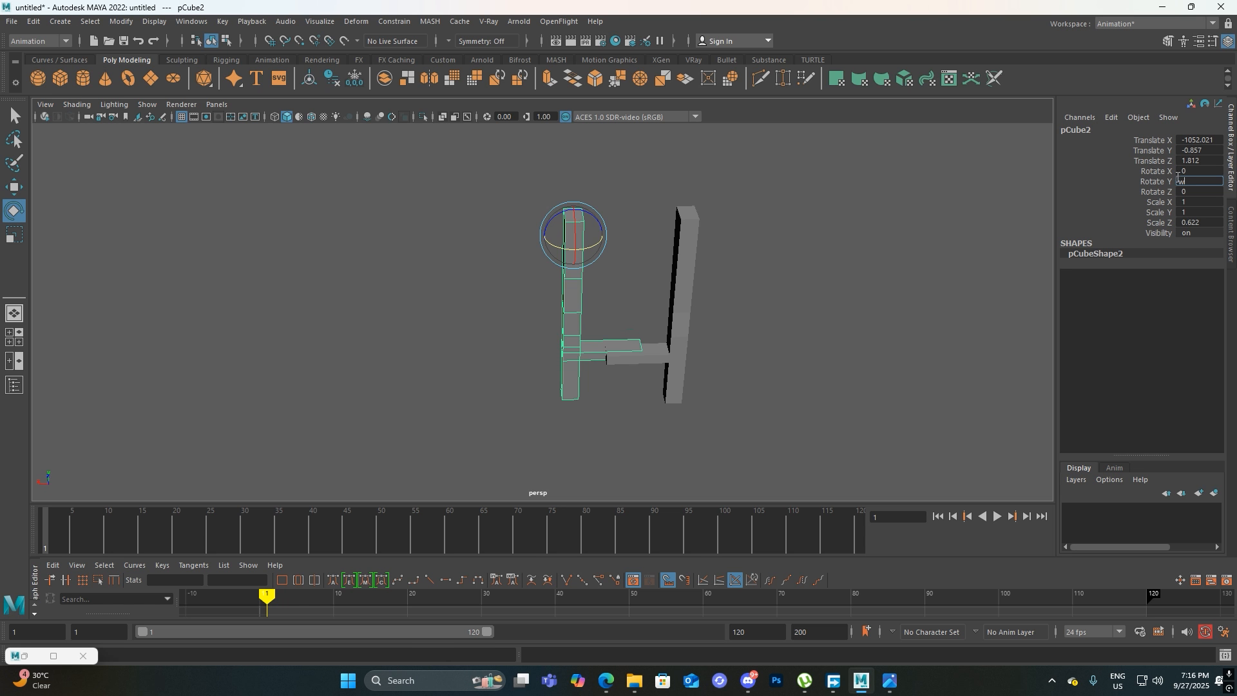
left_click(814, 249)
left_click(581, 315)
left_click_drag(581, 315, 562, 405, "alt")
key("w")
left_click_drag(659, 217, 569, 232)
left_click_drag(644, 348, 518, 279, "alt")
middle_click_drag(616, 324, 608, 265, "alt")
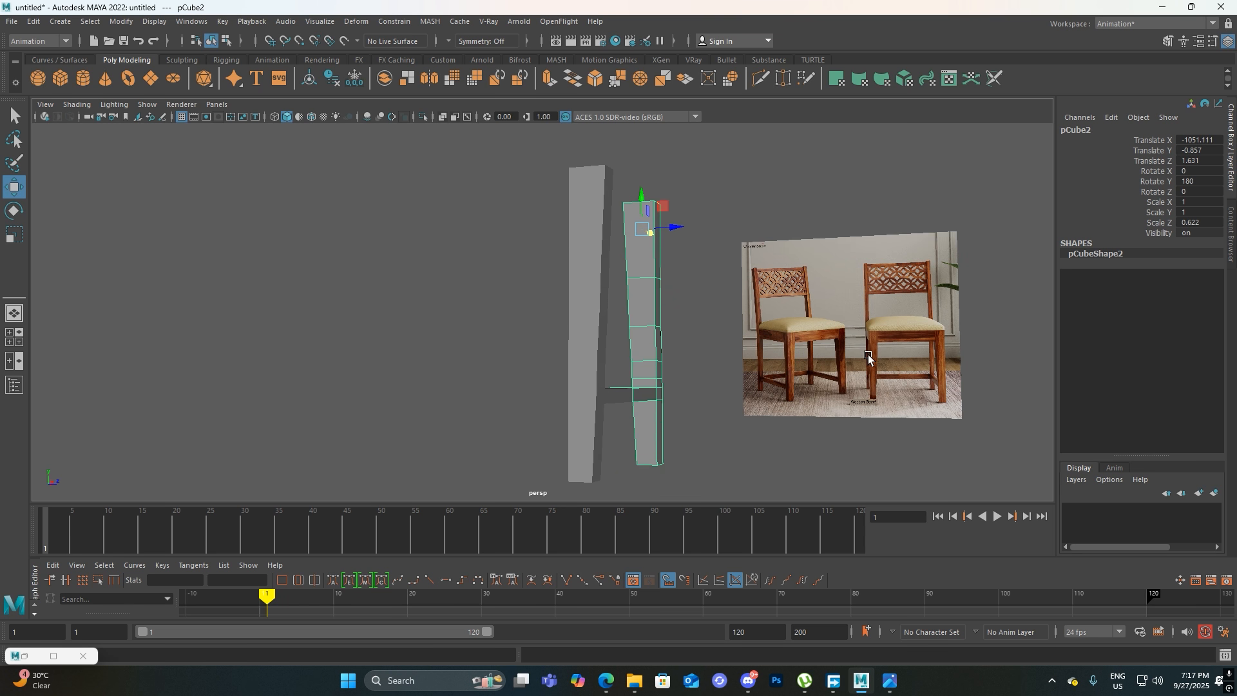
Select both legs and examine how their stretchers line up between them
left_click_drag(866, 407, 663, 412, "alt")
middle_click_drag(663, 412, 938, 290, "alt")
scroll(803, 451, "up", 3)
middle_click_drag(840, 348, 551, 458, "alt")
left_click(455, 415)
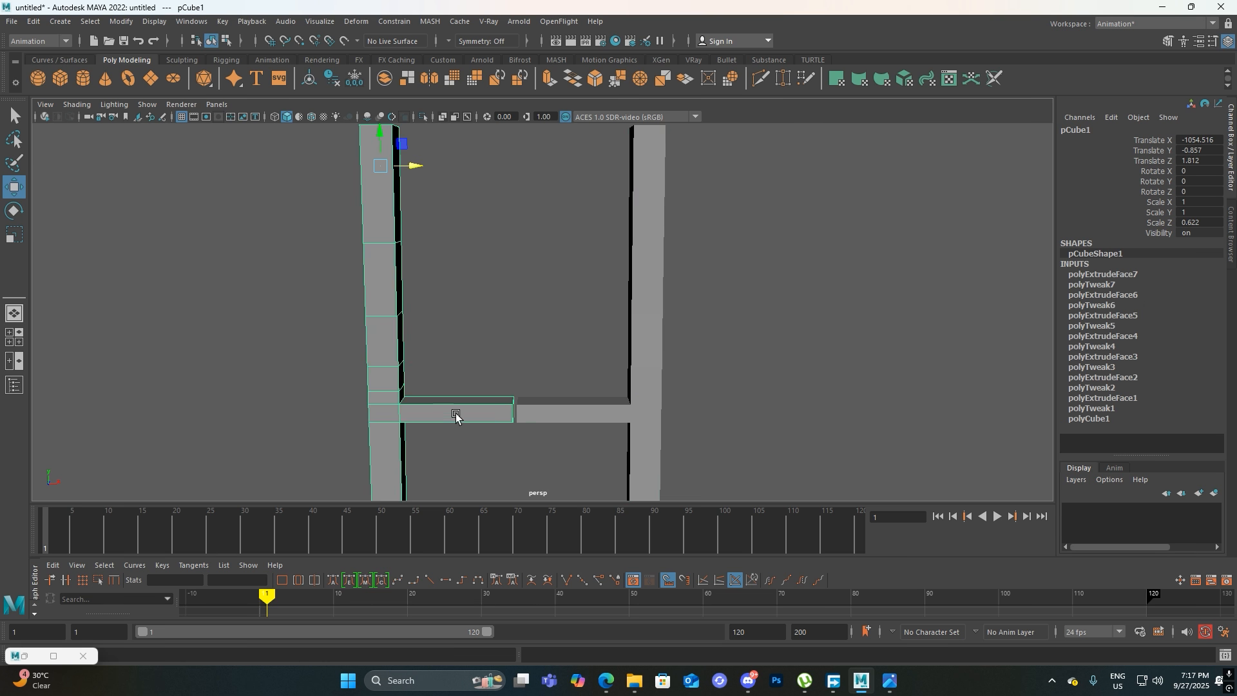
left_click(637, 407)
middle_click_drag(579, 441, 643, 381, "alt")
scroll(642, 380, "up", 7)
scroll(602, 344, "down", 7)
scroll(601, 344, "down", 5)
left_click_drag(603, 342, 580, 386, "alt")
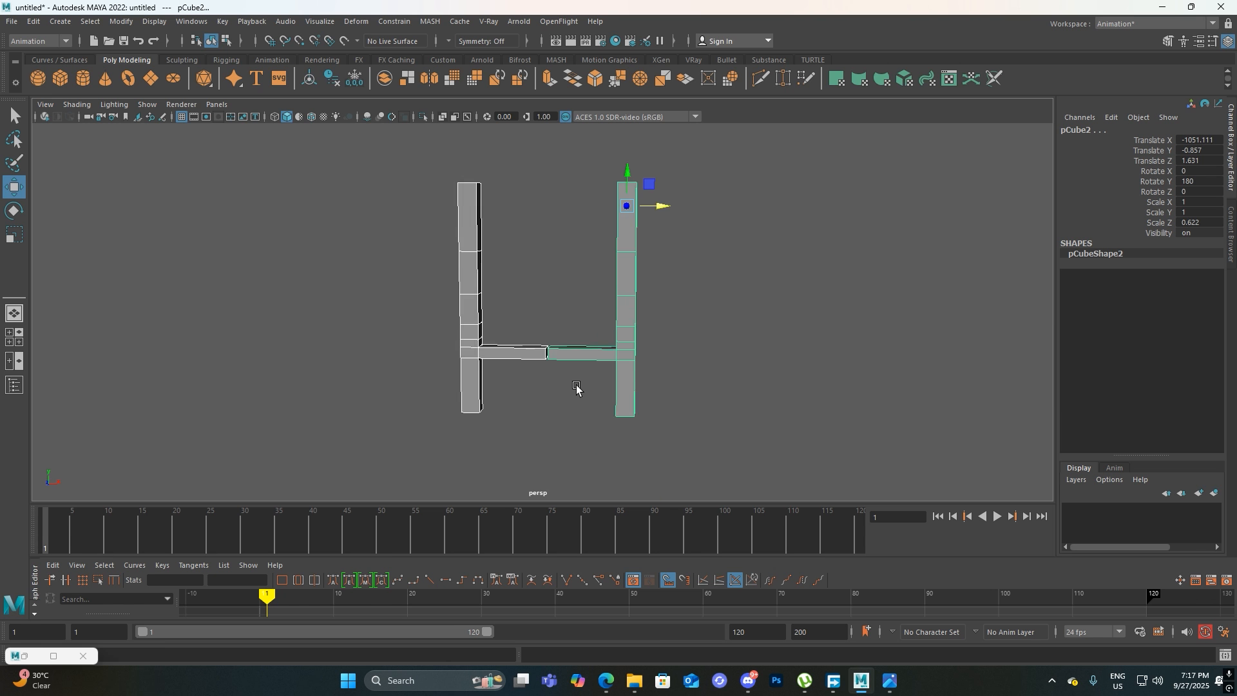
Inspect the gap and offset between the two stretcher ends up close
scroll(541, 354, "up", 5)
mouse_move(541, 354)
middle_mouse_down("alt")
mouse_move(530, 342)
mouse_move(552, 374)
middle_mouse_up("alt")
scroll(591, 372, "up", 4)
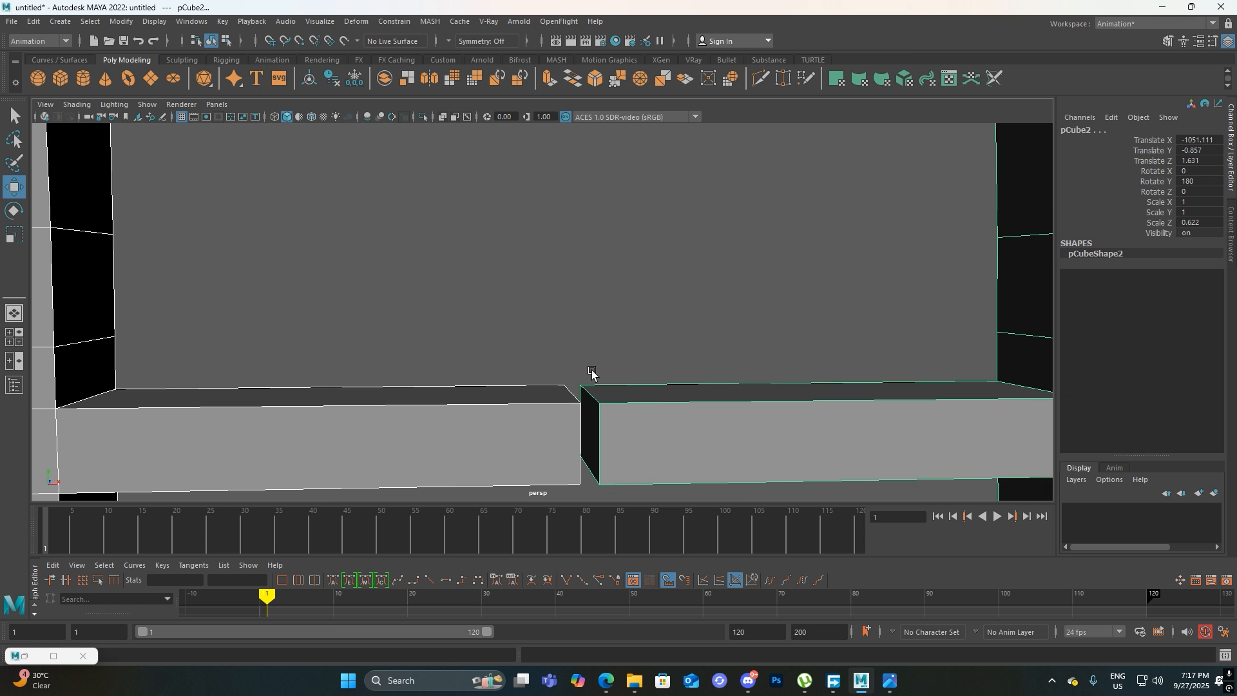
middle_click_drag(630, 405, 621, 353, "alt")
scroll(599, 361, "up", 3)
scroll(588, 286, "down", 7)
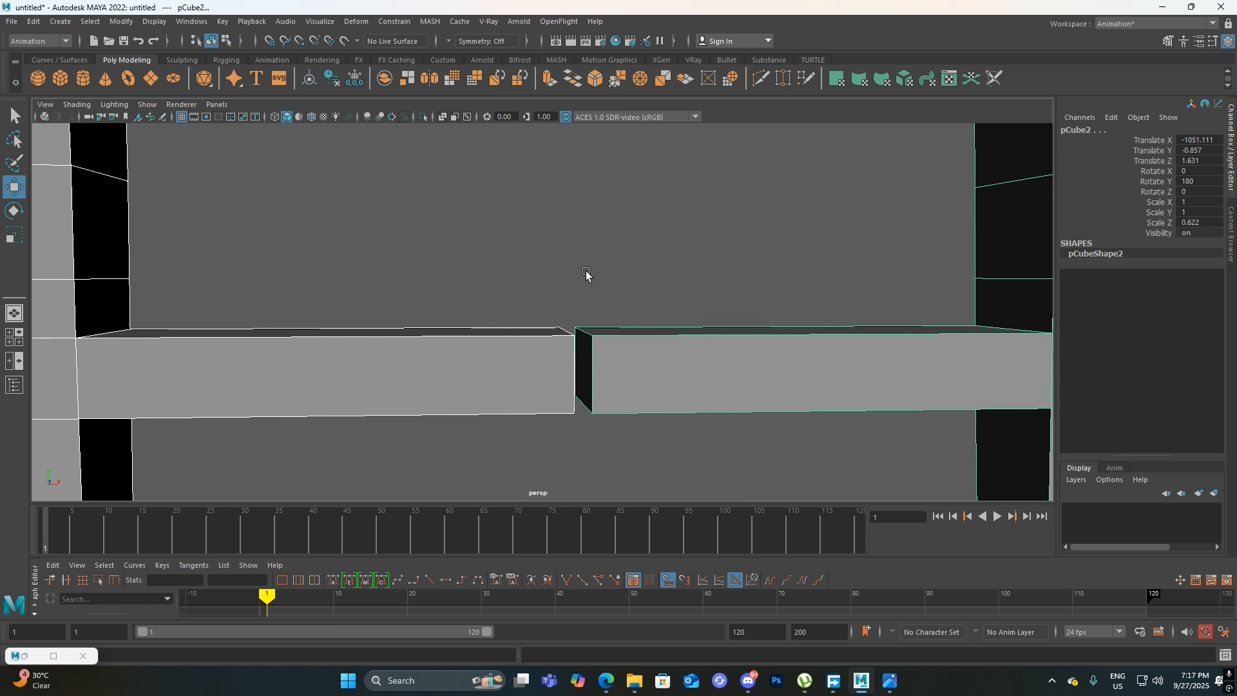
scroll(587, 258, "down", 4)
middle_click_drag(602, 290, 584, 350, "alt")
Isolate the duplicate leg, delete the end face of its stretcher, and show all objects again
left_click(783, 334)
left_click(743, 335)
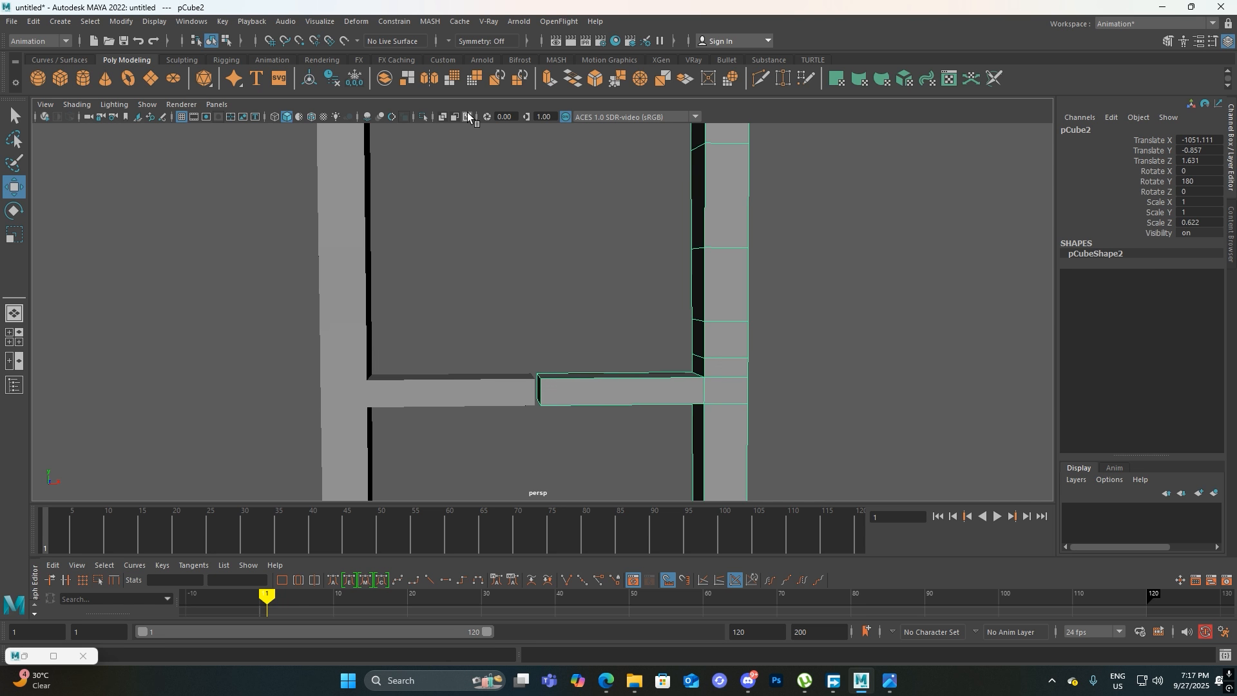
left_click(422, 117)
left_click_drag(648, 414, 637, 359, "alt")
right_click_drag(637, 359, 637, 363)
left_click(638, 362)
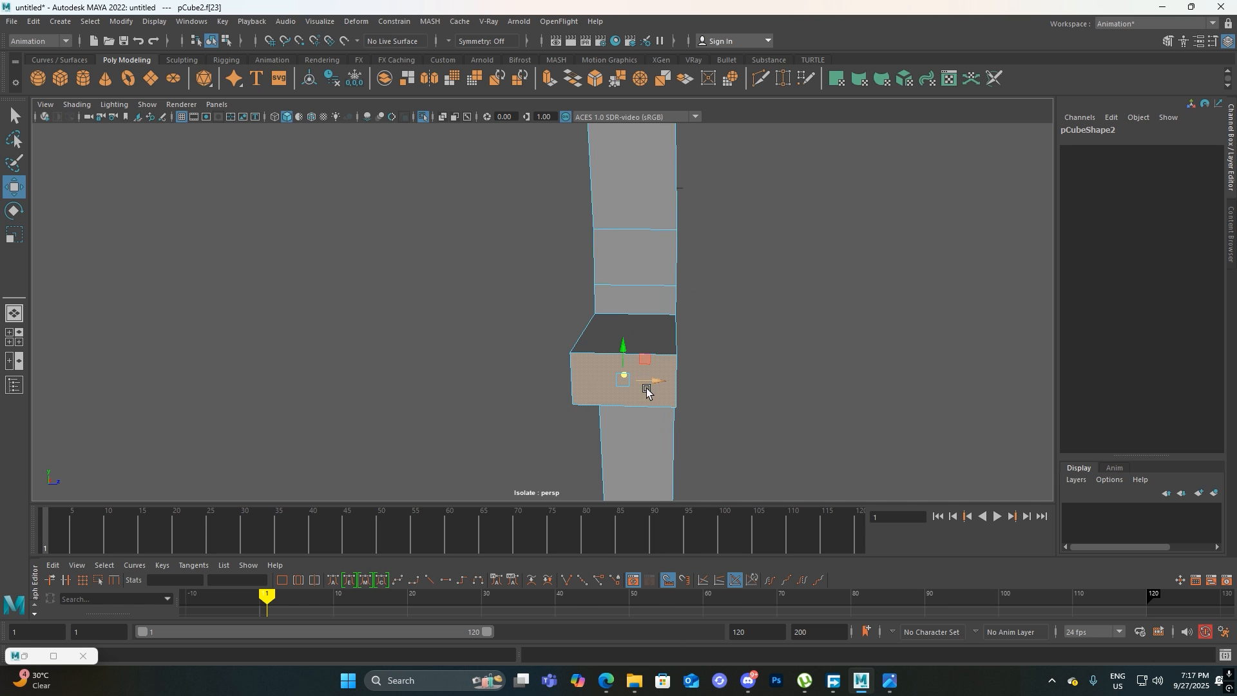
key("Delete")
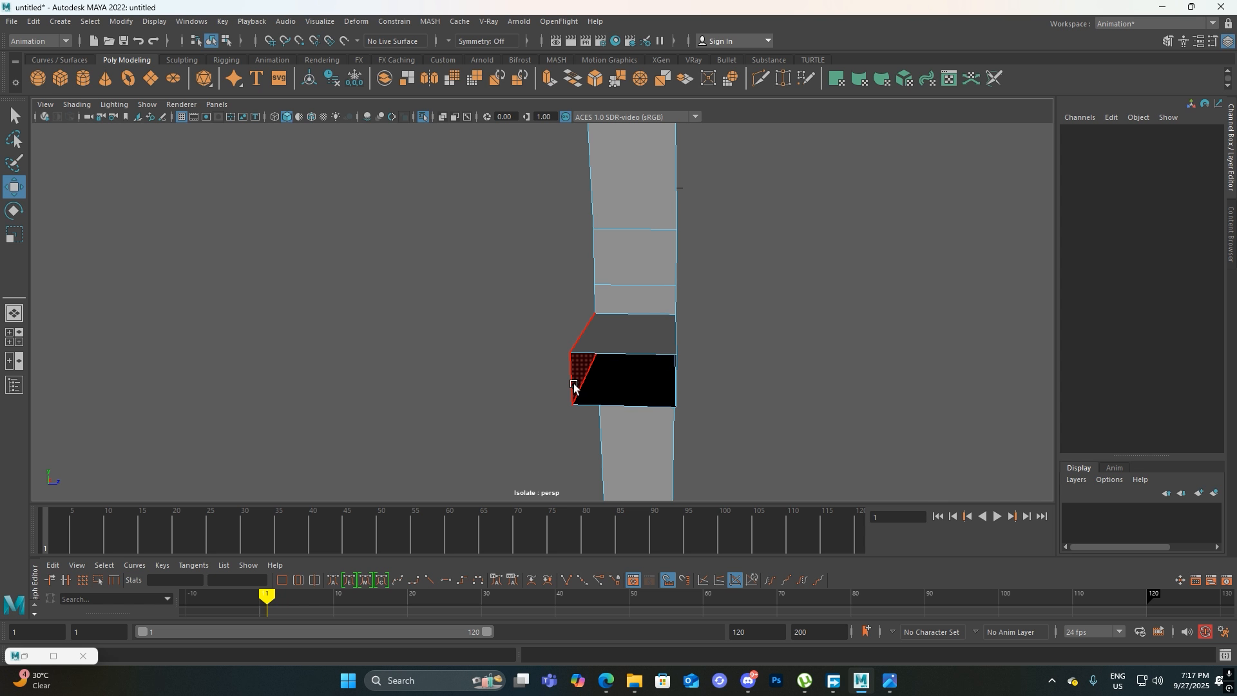
left_click(424, 117)
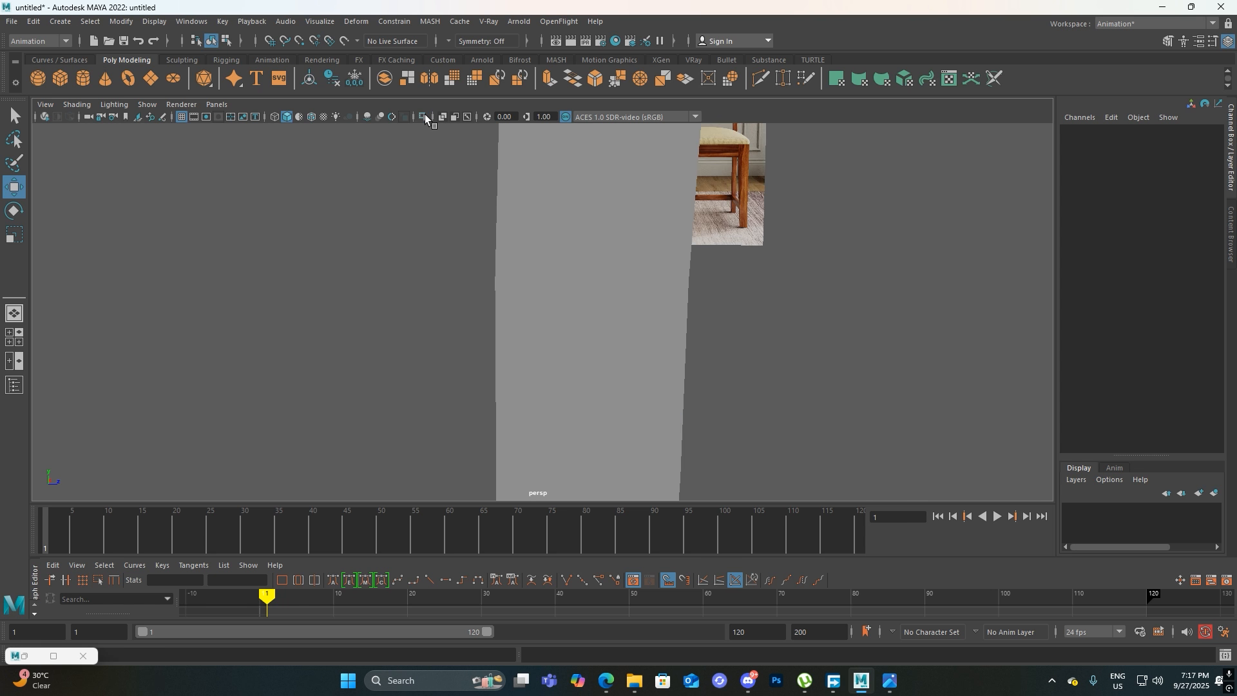
Isolate the original leg, delete the end face of its stretcher, and restore the full scene view
scroll(834, 406, "up", 6)
middle_click_drag(648, 398, 758, 354, "alt")
left_click_drag(597, 345, 584, 384, "alt")
scroll(641, 366, "up", 5)
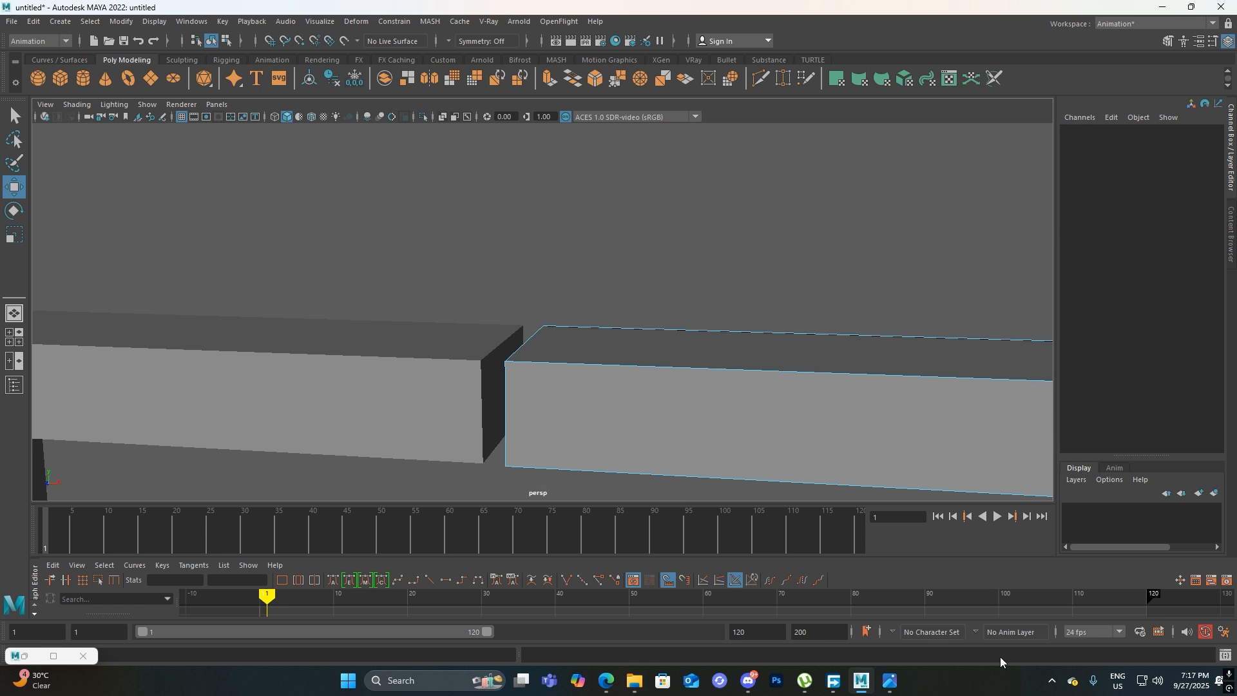
left_click(323, 416)
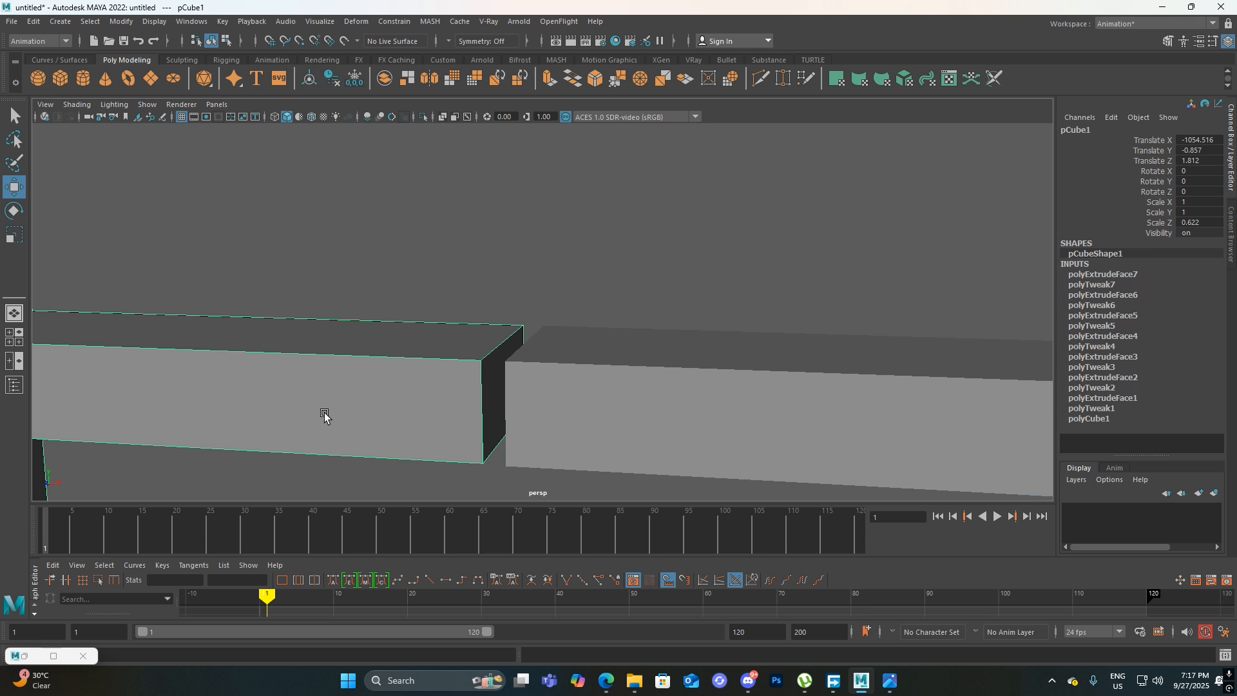
left_click(423, 118)
left_click_drag(451, 258, 479, 334, "alt")
right_click_drag(480, 328, 488, 362)
left_click(428, 367)
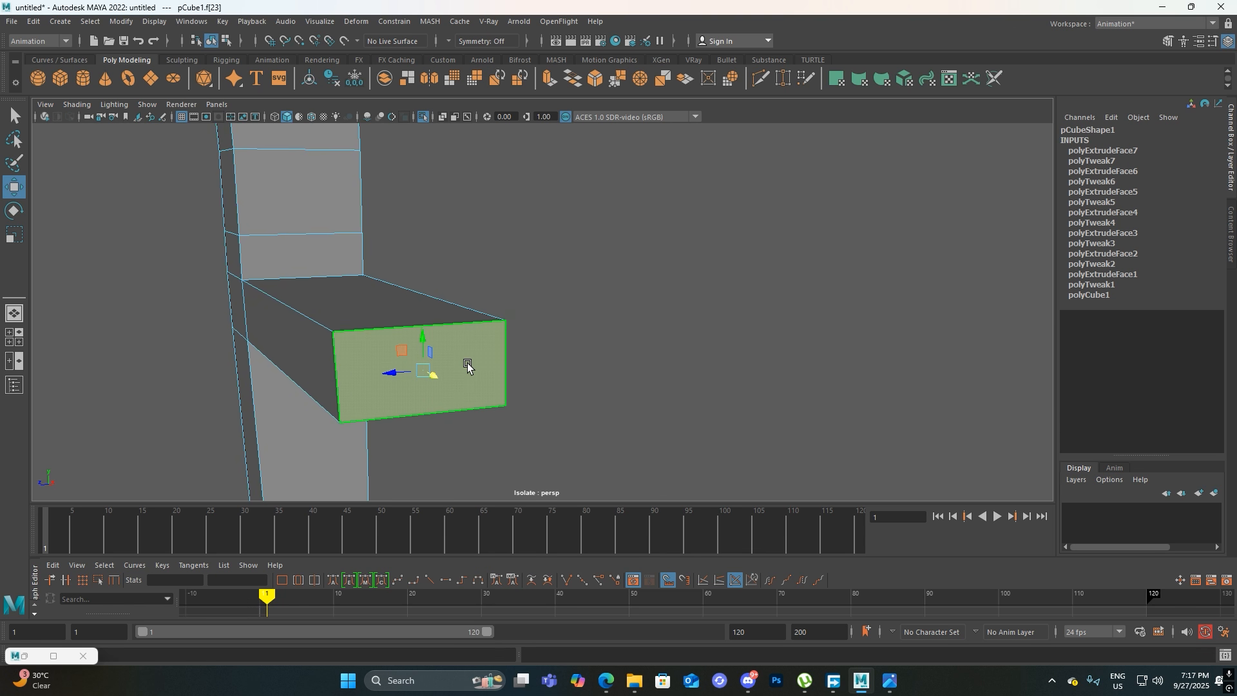
key("Delete")
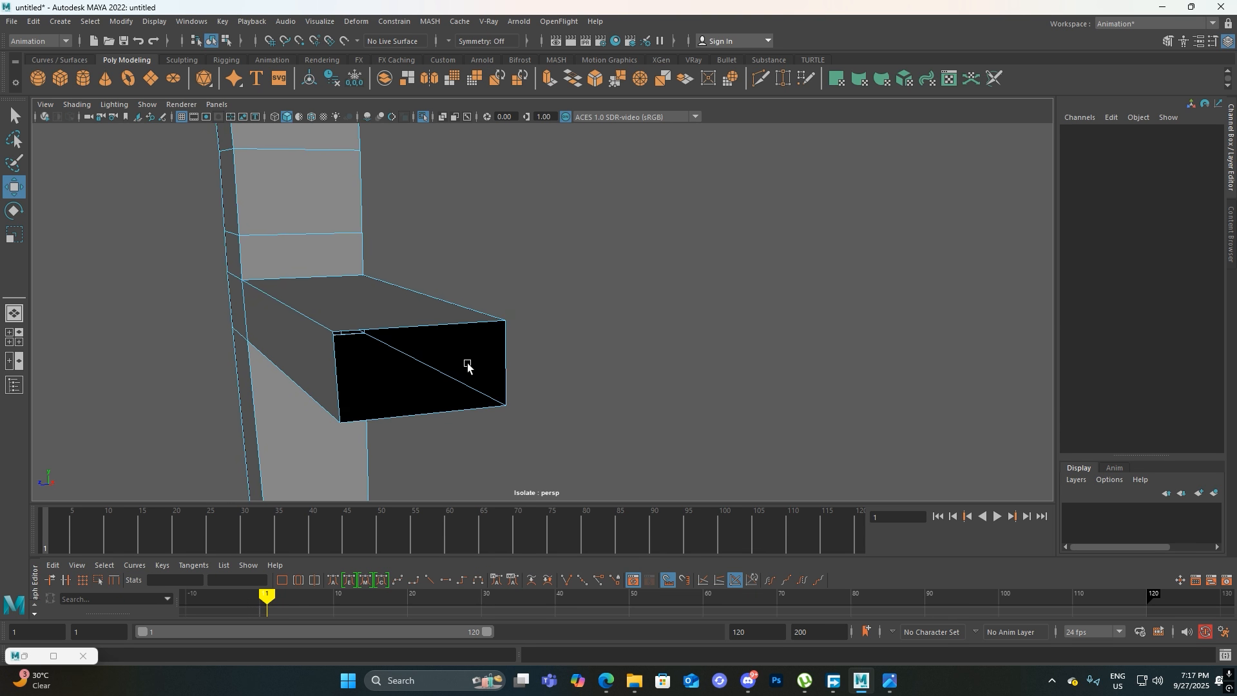
left_click(423, 116)
Try to select the facing open edges of both stretcher ends while the two legs are separate objects
left_click_drag(474, 264, 574, 448, "alt")
left_click(585, 298)
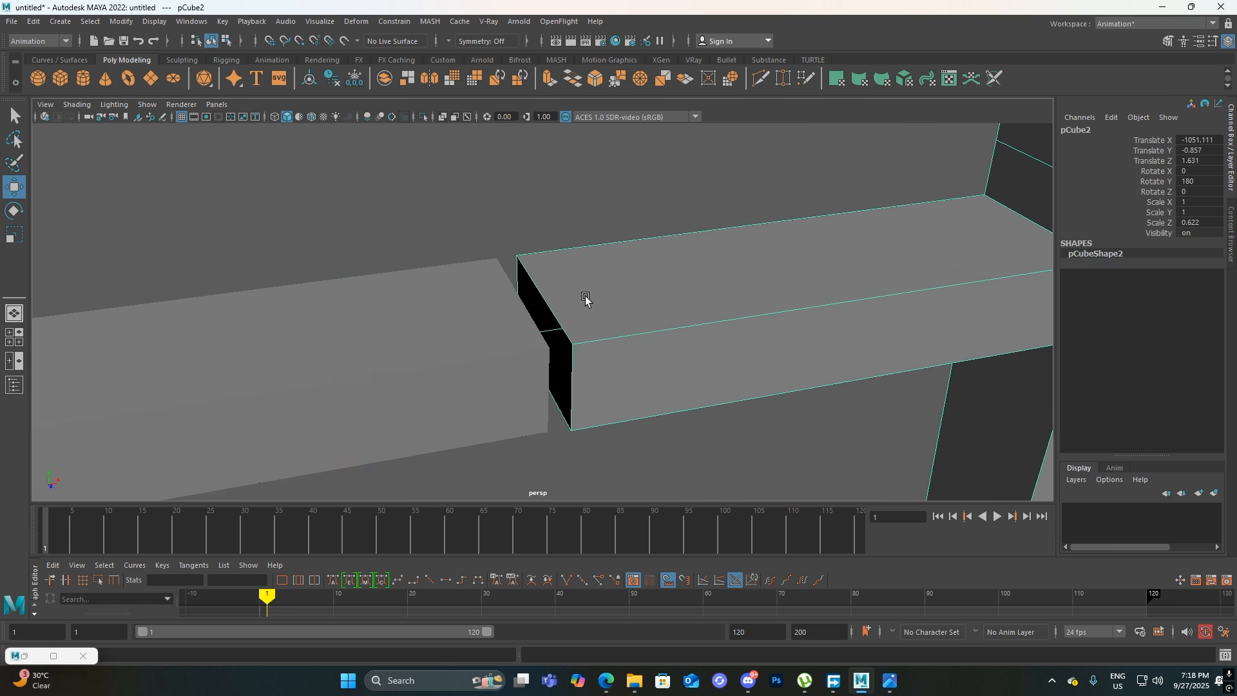
left_click(460, 314)
left_click(657, 298)
scroll(657, 298, "up", 3)
right_click_drag(658, 299, 658, 271)
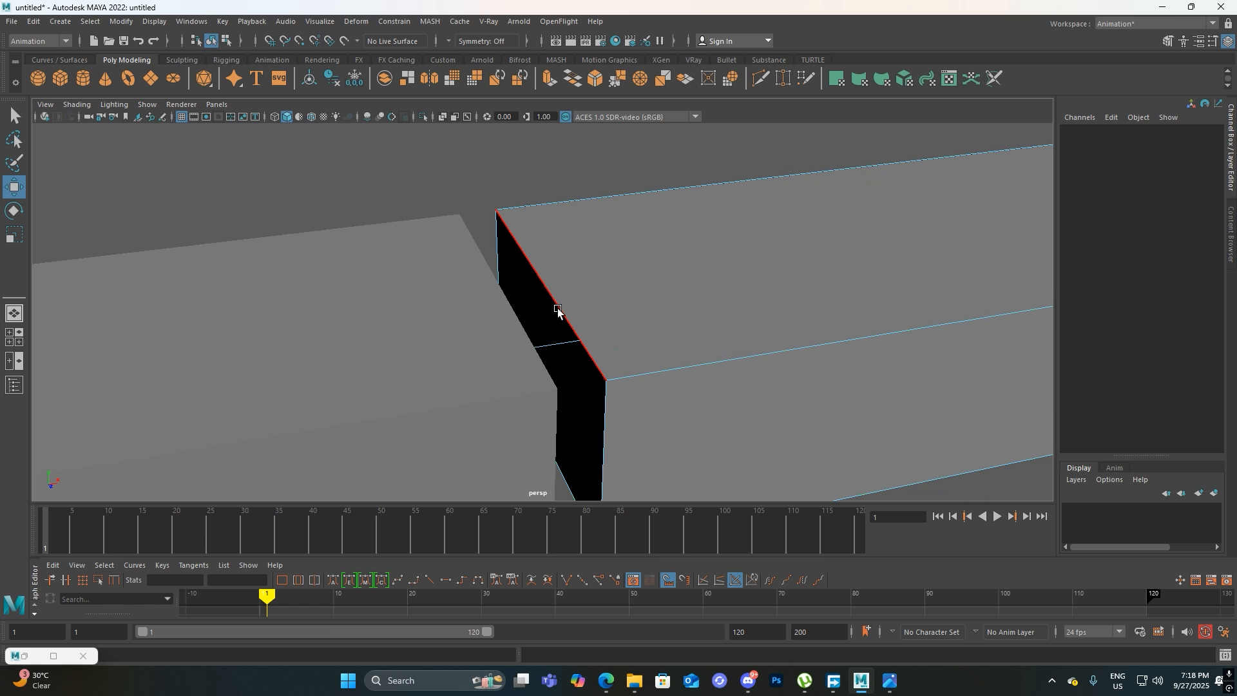
left_click(558, 313)
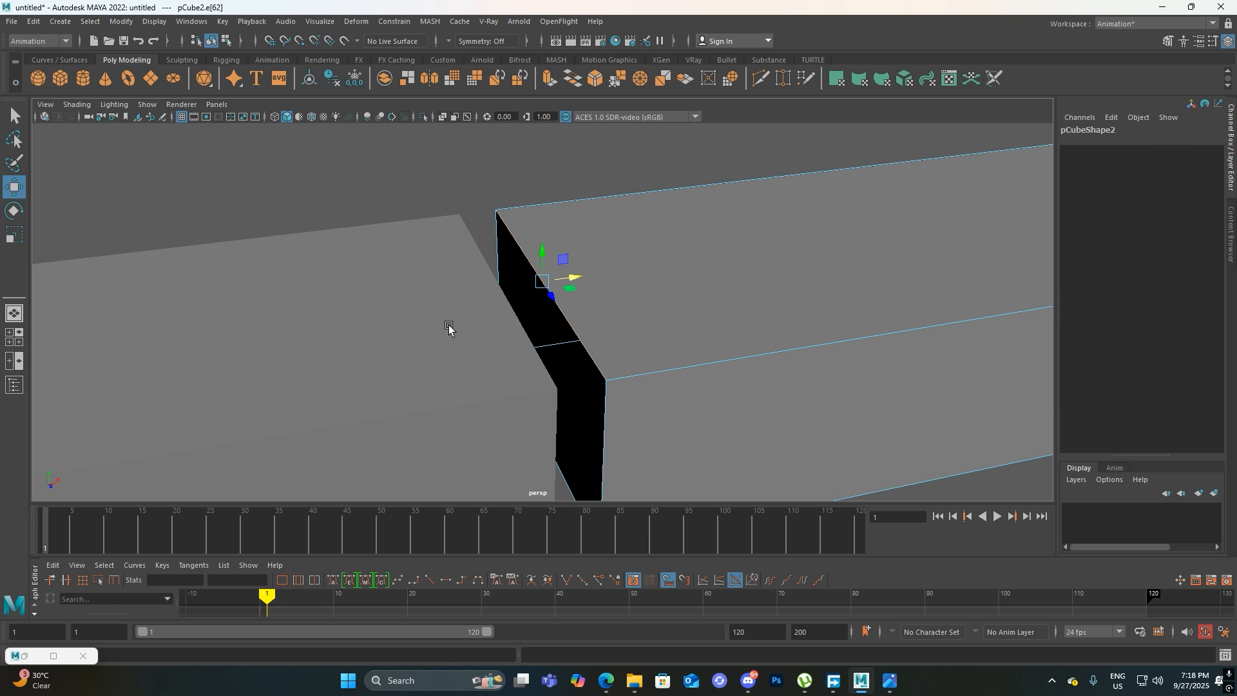
left_click(449, 325, "shift")
left_click(516, 315, "shift")
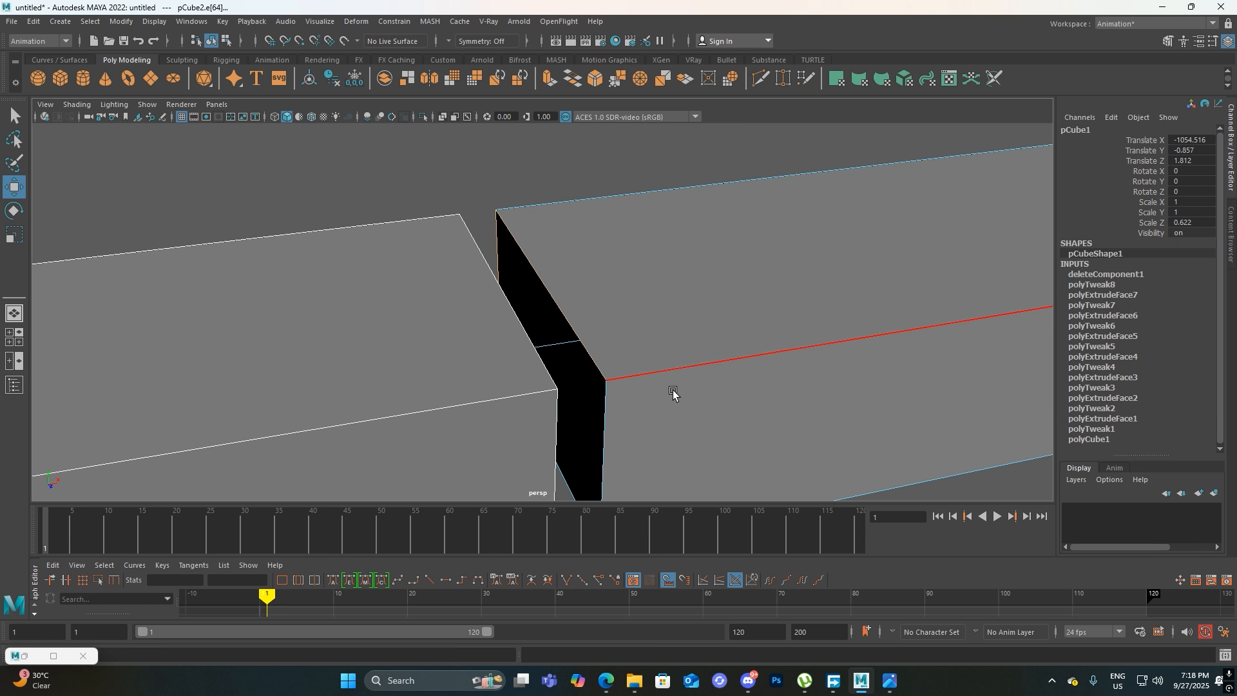
Select both legs, switch to the Modeling menu set, and combine them into a single mesh
scroll(671, 386, "down", 3)
left_click_drag(665, 373, 627, 284, "alt")
scroll(621, 226, "down", 5)
left_click_drag(622, 230, 611, 308, "alt")
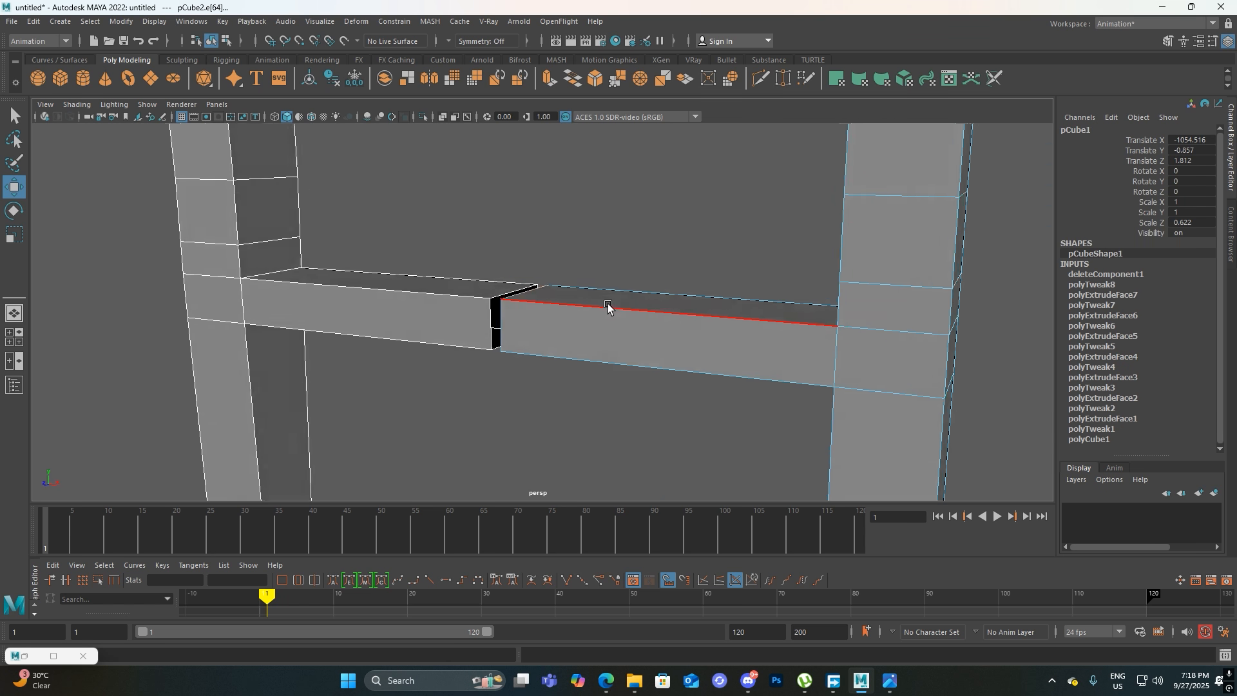
scroll(611, 308, "down", 2)
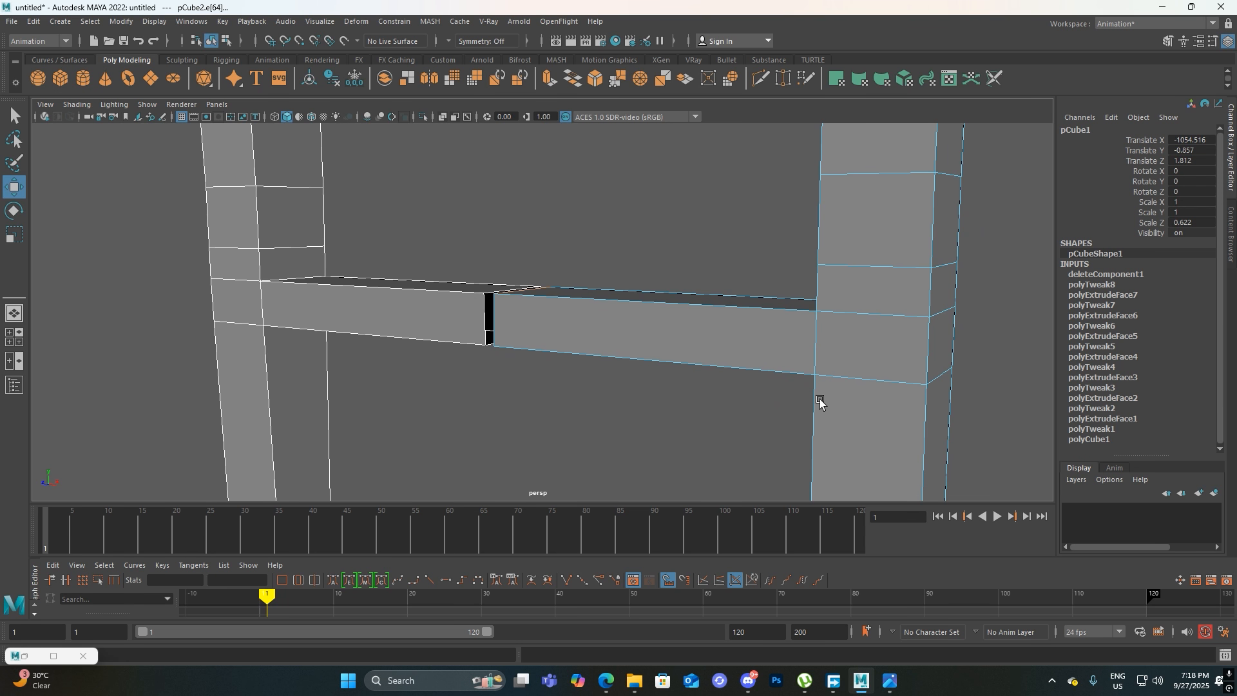
right_click_drag(769, 213, 818, 193)
scroll(718, 231, "down", 5)
left_click(478, 269)
left_click(464, 321)
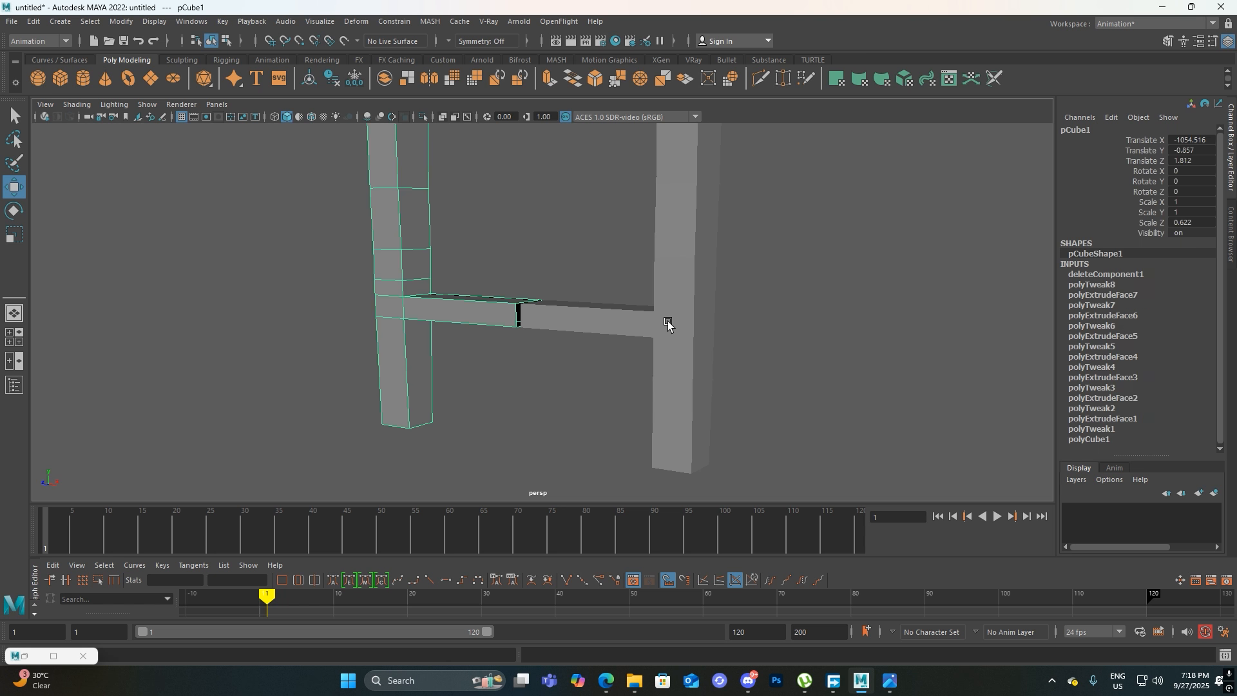
left_click(668, 324)
left_click(62, 41)
left_click(35, 55)
left_click(225, 21)
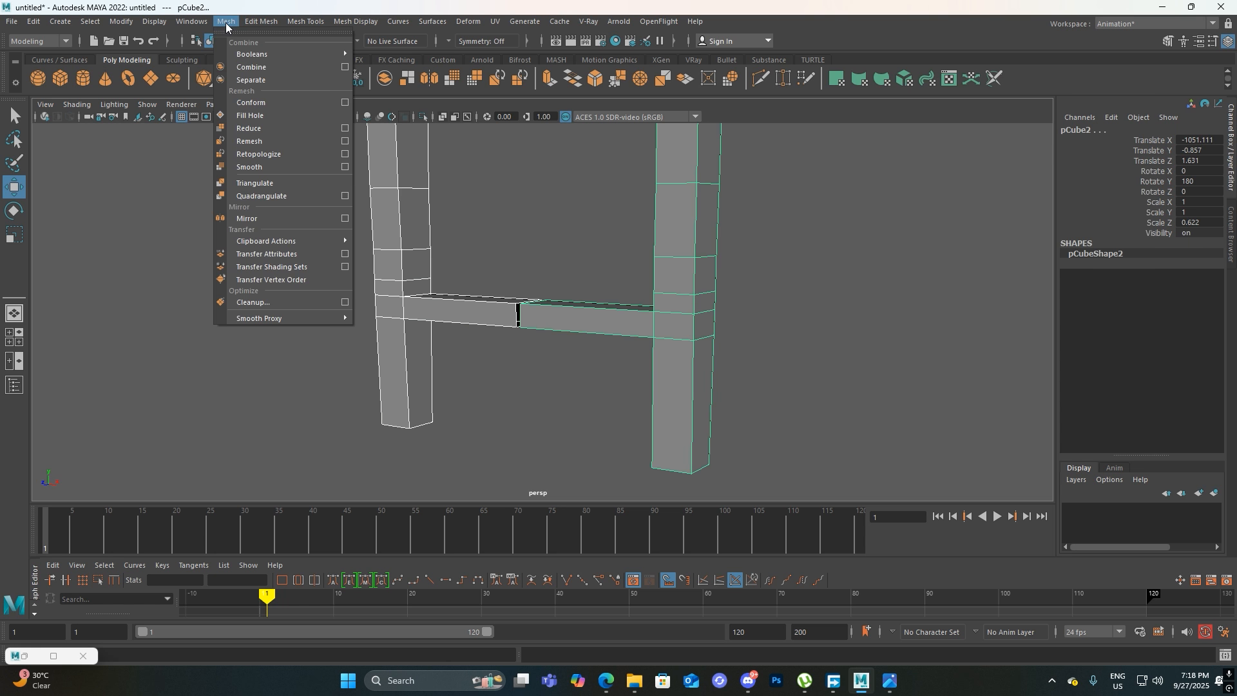
left_click(257, 62)
Select the facing top edges of the two stretcher ends and bridge them across the gap
left_click_drag(544, 385, 611, 327, "alt")
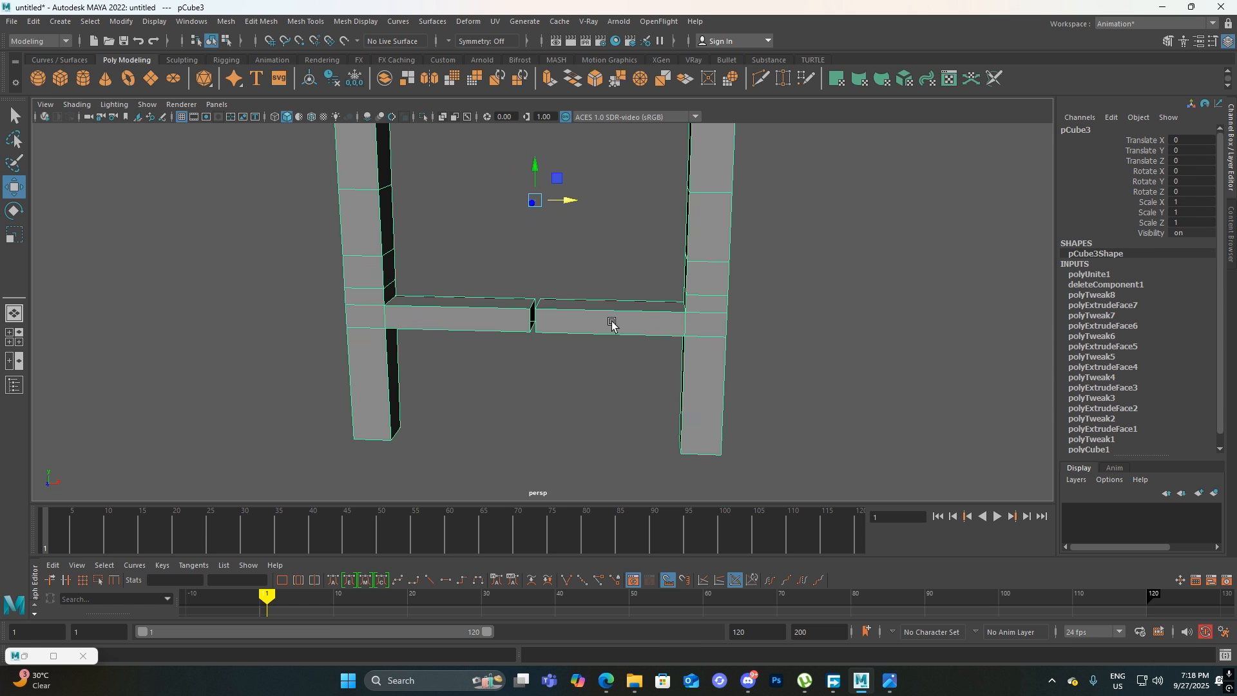
left_click_drag(627, 285, 461, 169, "alt")
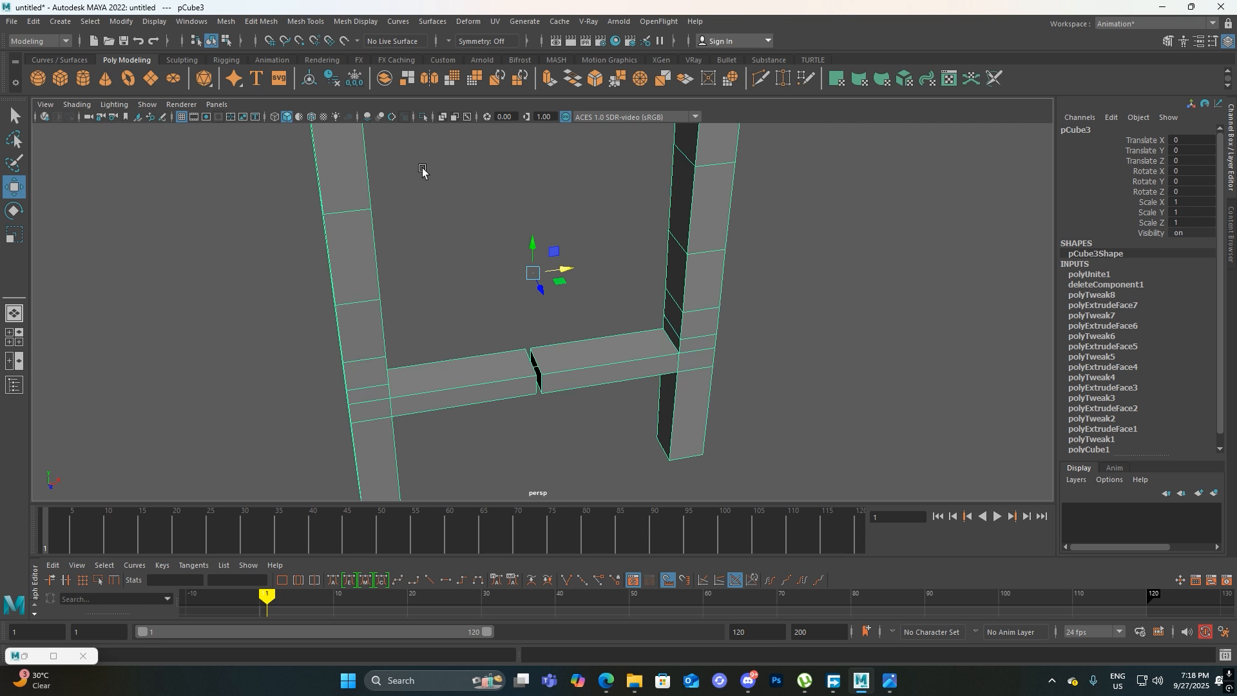
middle_click_drag(517, 360, 508, 323, "alt")
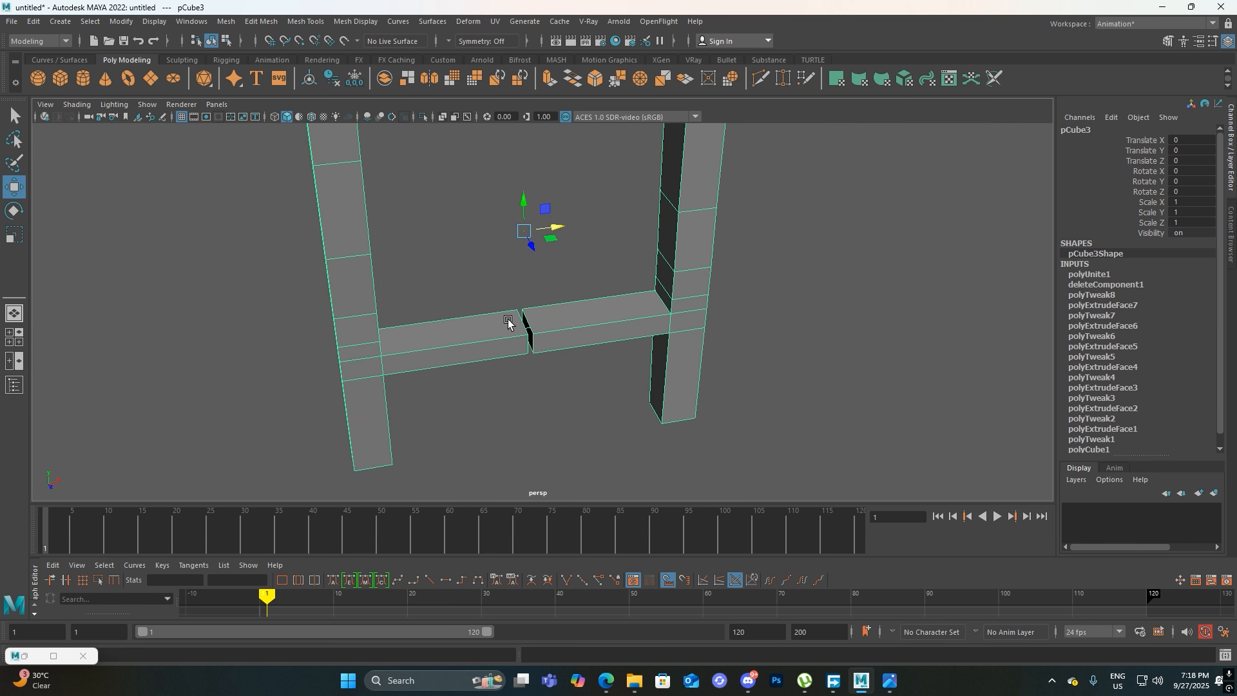
left_click_drag(508, 323, 488, 293, "alt")
right_click_drag(501, 249, 507, 414, "alt")
left_click_drag(507, 415, 638, 346, "alt")
right_click_drag(638, 345, 560, 493, "alt")
left_click_drag(560, 493, 563, 323, "alt")
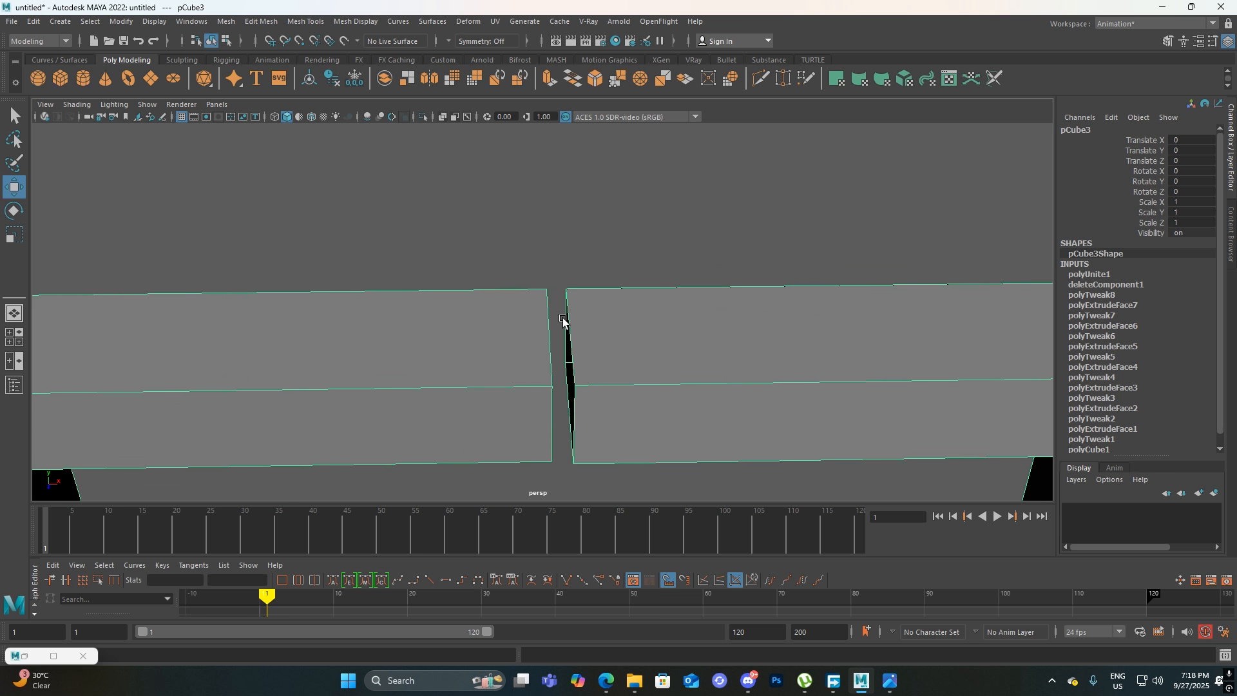
right_click(608, 297)
left_click(609, 260)
left_click(603, 329)
left_click(623, 194)
left_click(602, 326)
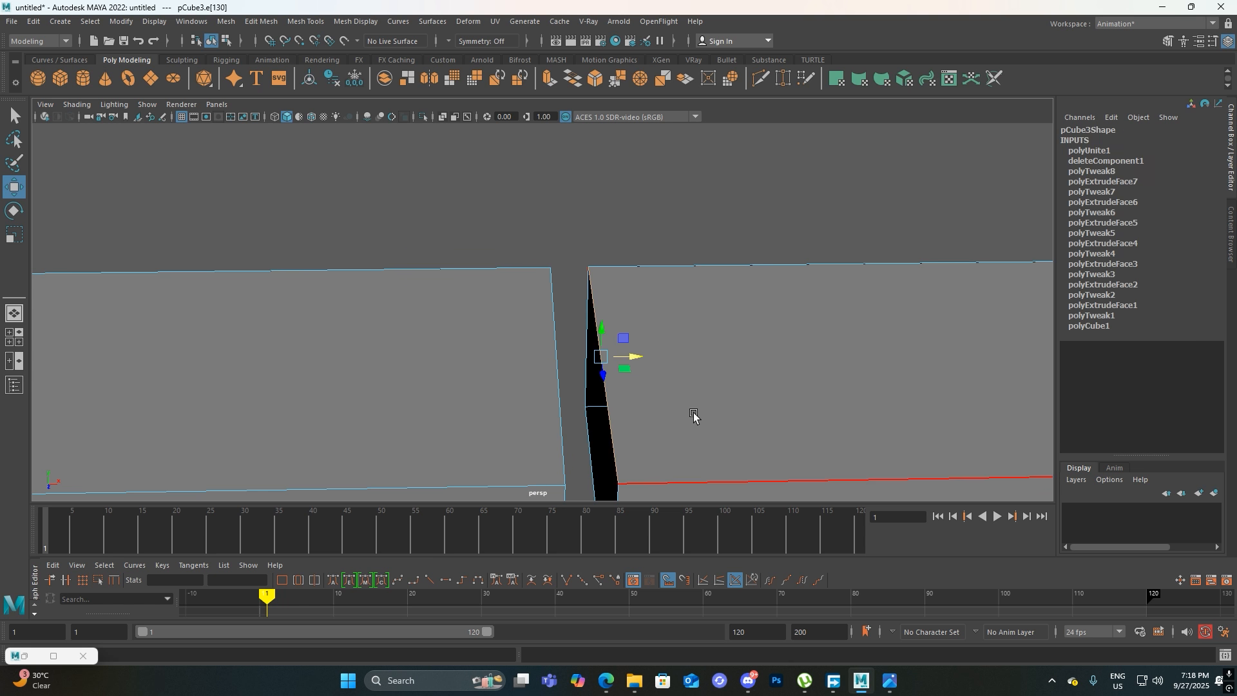
left_click(546, 339, "shift")
left_click_drag(682, 349, 681, 313, "alt")
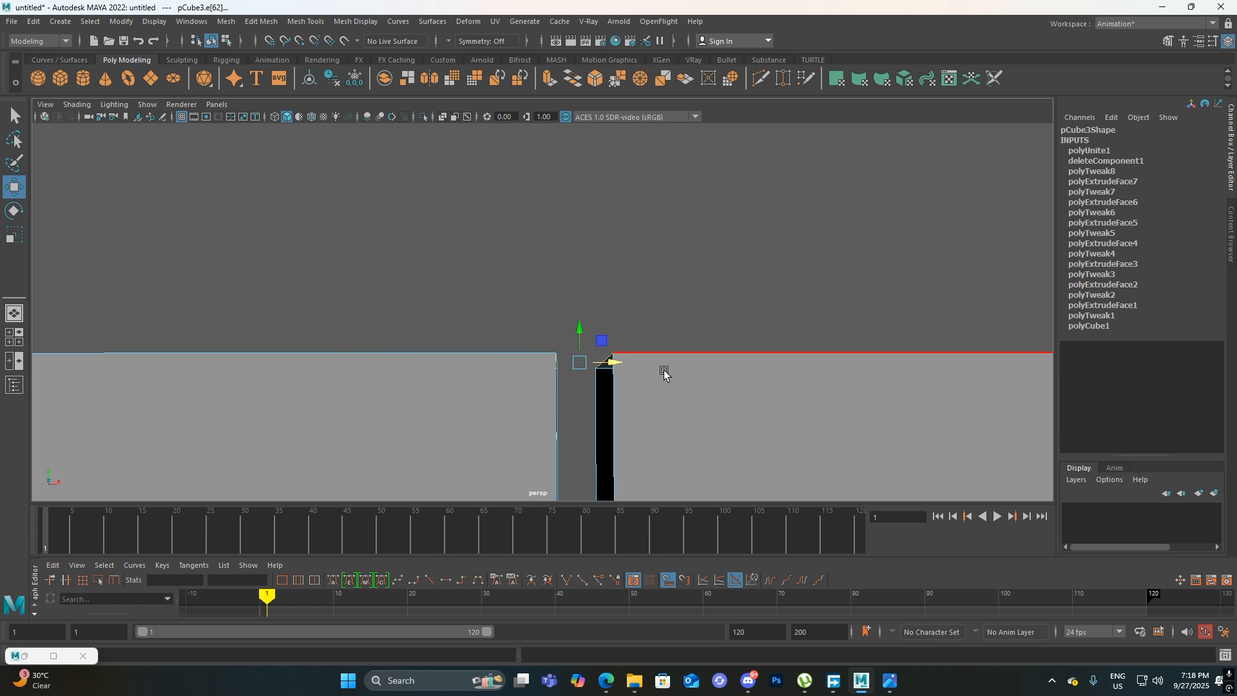
left_click_drag(651, 365, 651, 390, "alt")
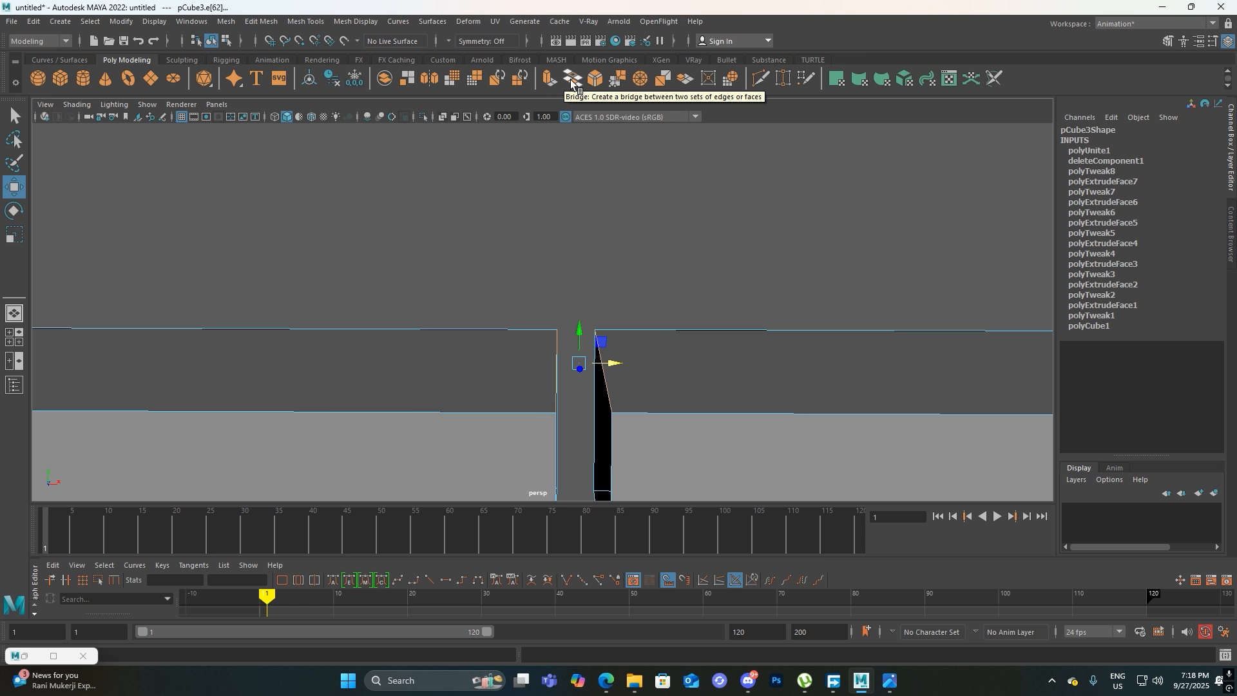
Bridge the facing front edges of the two stretcher ends to close the front of the gap
left_click_drag(616, 401, 550, 281, "alt")
left_click_drag(560, 410, 517, 350, "alt")
left_click(606, 338)
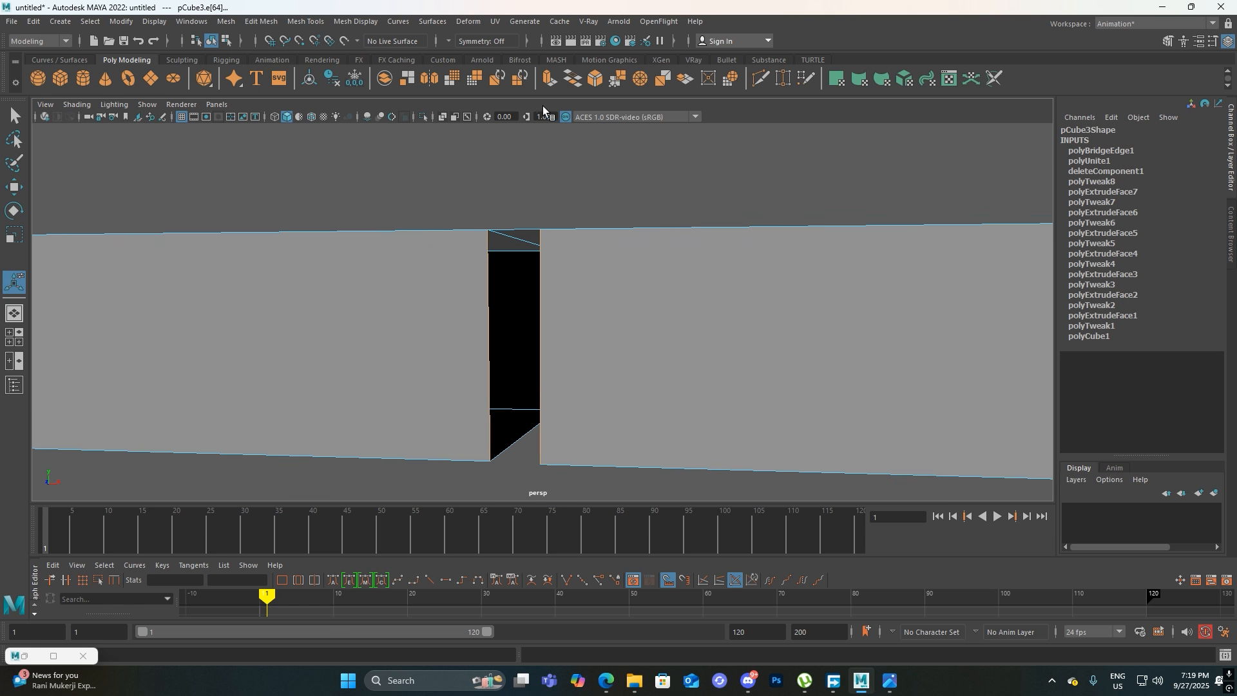
left_click(573, 79)
Bridge the facing edge pairs on the two remaining open sides of the stretcher gap
left_click_drag(588, 279, 541, 263, "alt")
right_click_drag(541, 263, 547, 371, "alt")
left_click_drag(562, 294, 602, 345, "alt")
right_click_drag(601, 344, 579, 308, "alt")
left_click_drag(712, 303, 509, 327, "alt")
right_click_drag(509, 325, 561, 454, "alt")
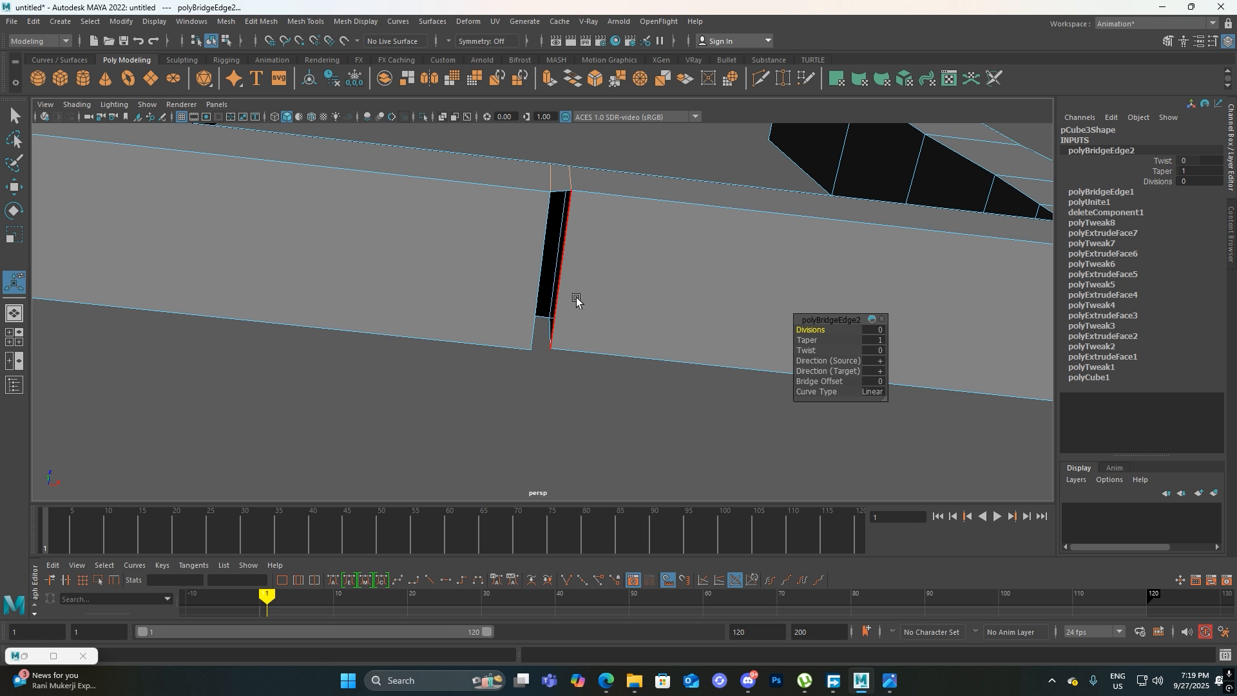
left_click(571, 285)
left_click(539, 272, "shift")
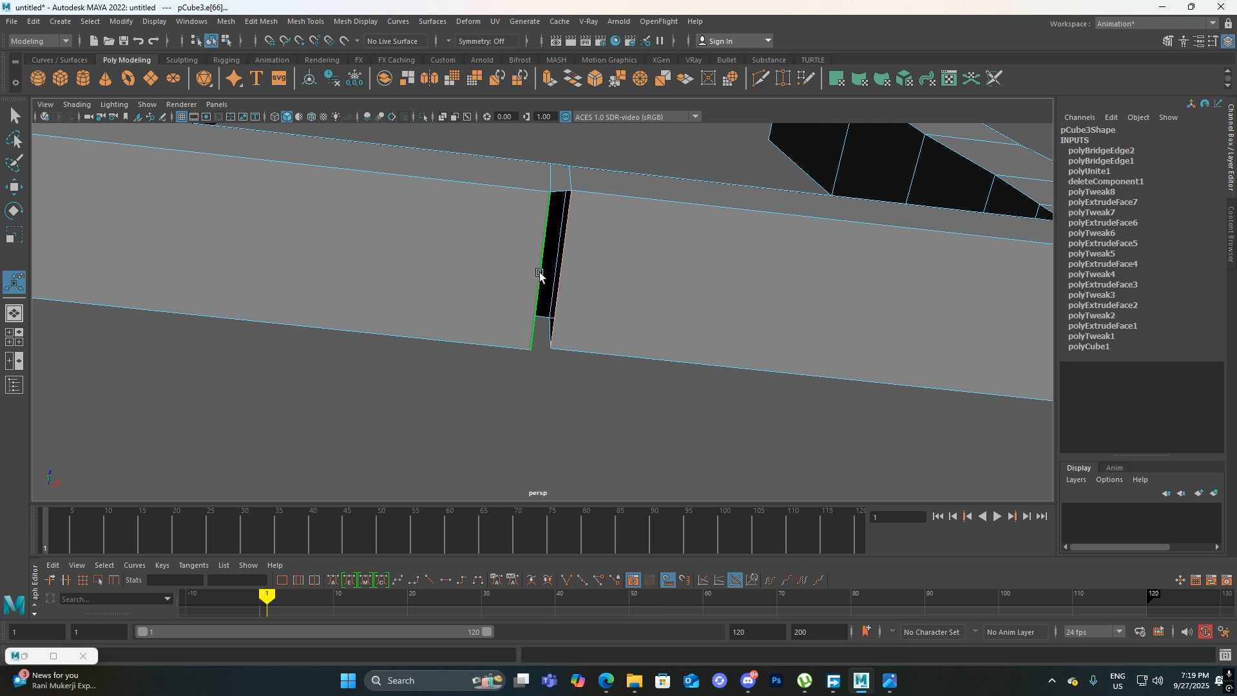
left_click(571, 91)
left_click_drag(580, 184, 648, 232, "alt")
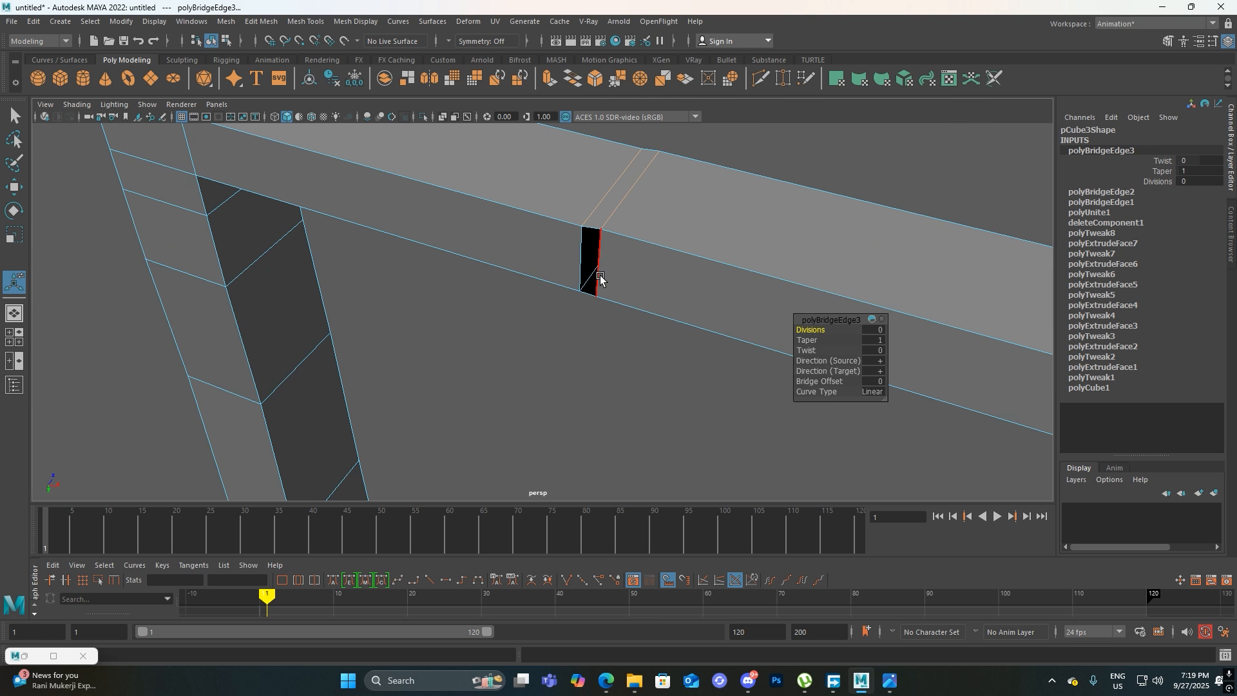
left_click(580, 260)
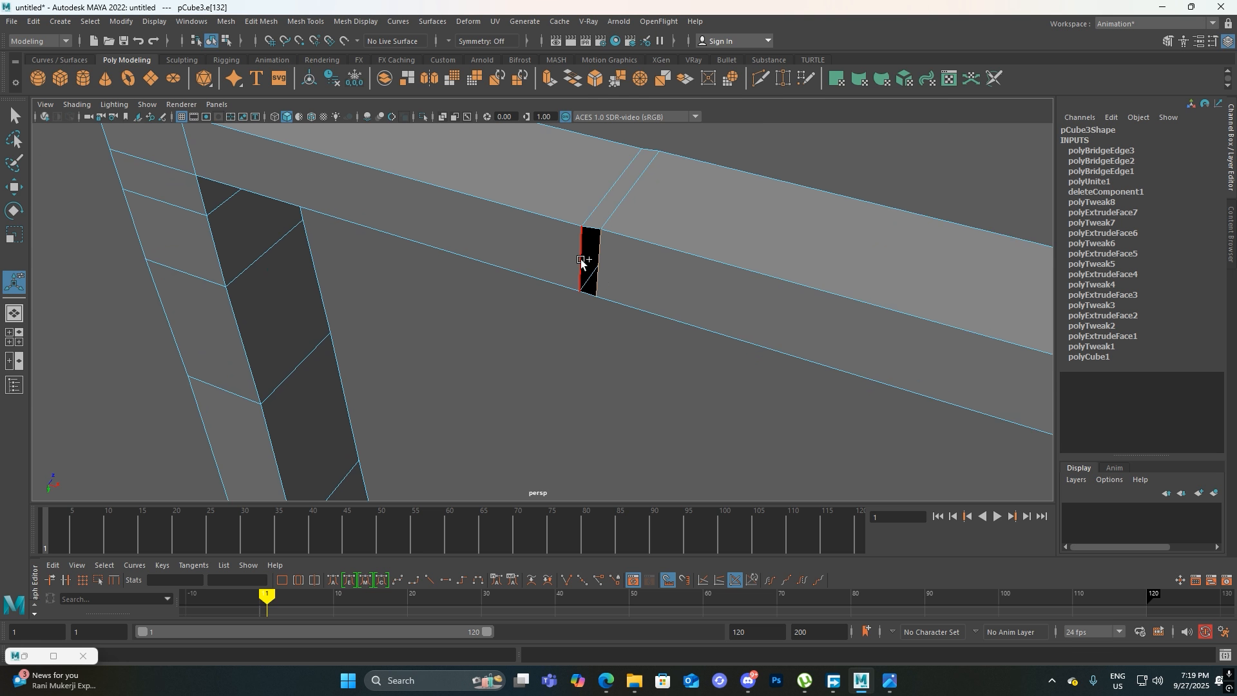
left_click(574, 83)
Turn on point snapping and align one offset corner vertex of the bridged strip with the vertex beside it
left_click_drag(583, 274, 582, 328, "alt")
left_click(580, 321)
right_click(620, 277)
right_click_drag(620, 276, 586, 271)
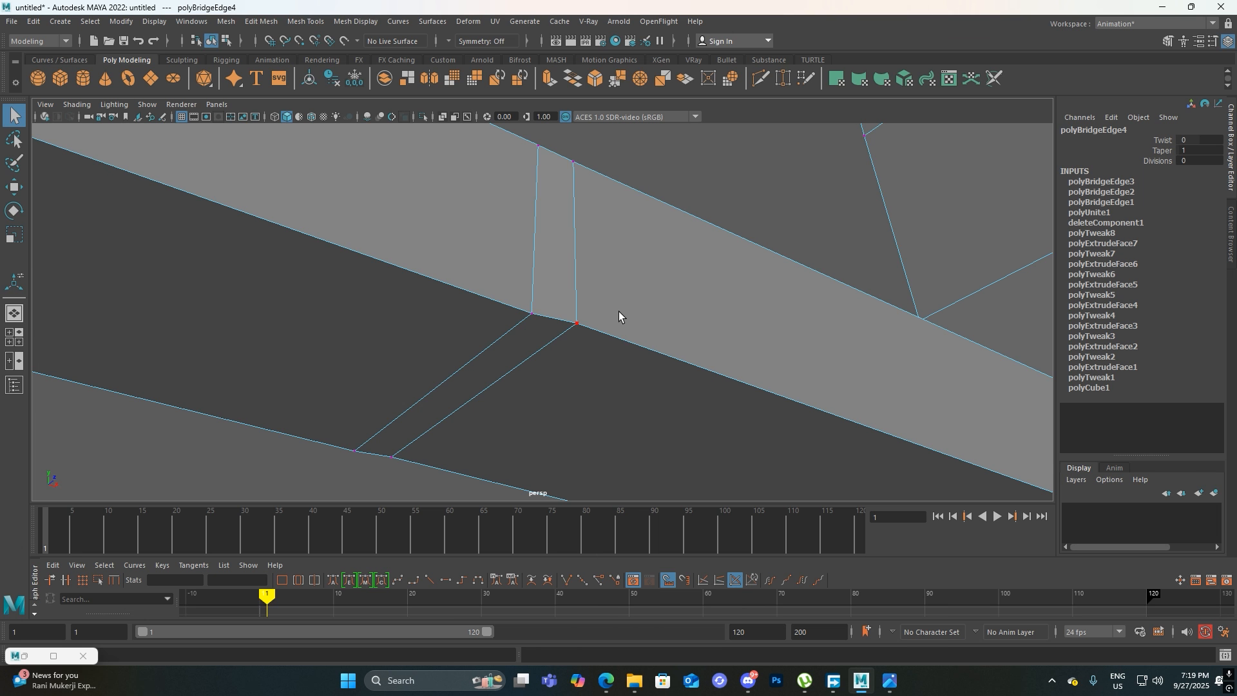
left_click_drag(568, 346, 677, 380)
key("w")
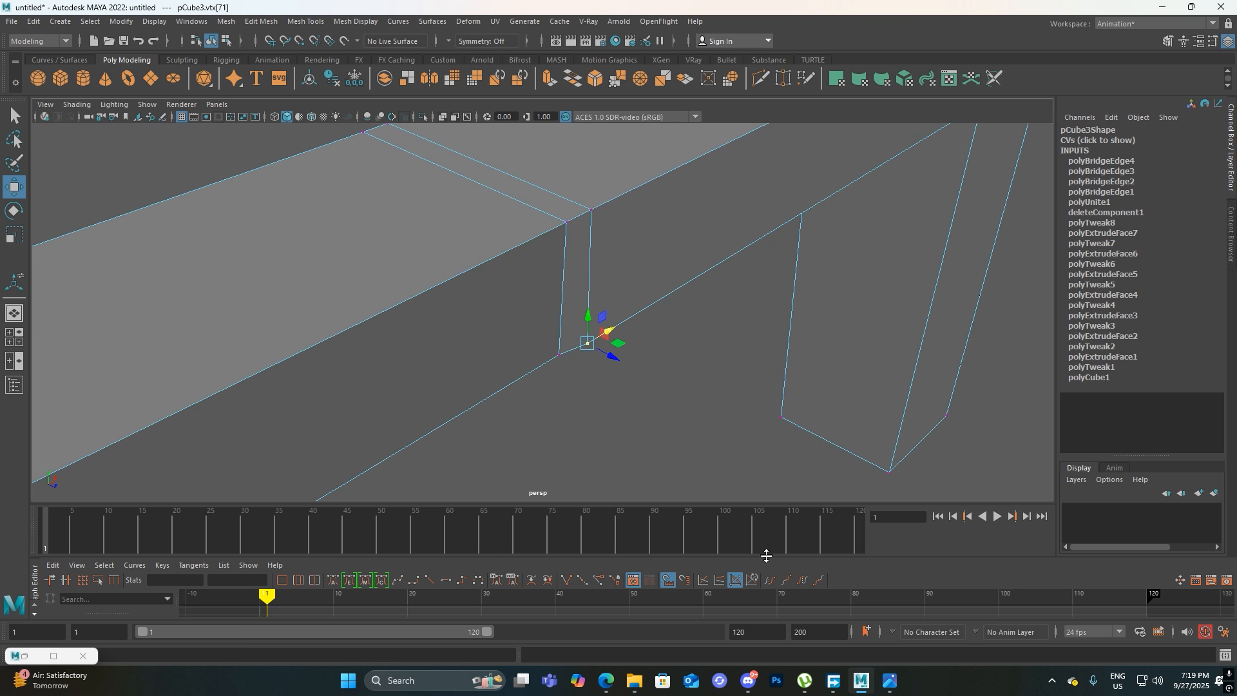
left_click(299, 42)
scroll(596, 306, "up", 1)
left_click_drag(644, 384, 588, 381)
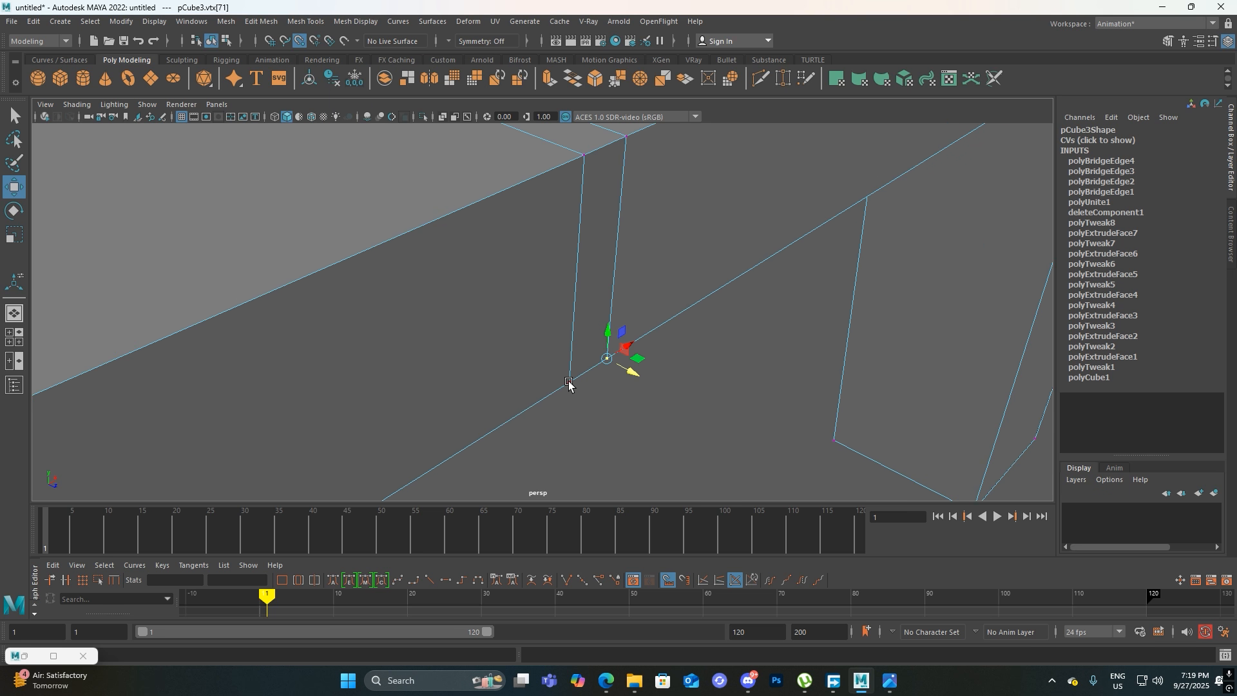
Snap the other offset corner vertex of the bridged strip into line with its neighbouring vertex
left_click_drag(632, 397, 509, 372, "alt")
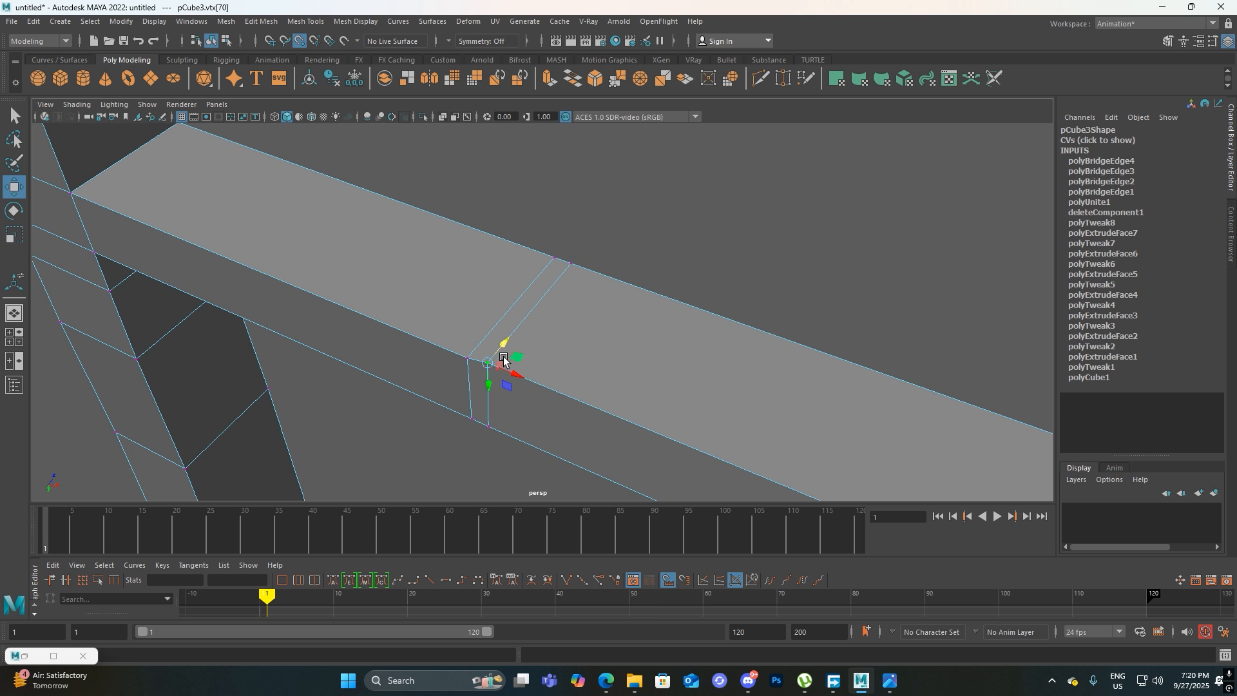
scroll(500, 371, "up", 3)
left_click_drag(573, 301, 710, 252, "alt")
right_click_drag(711, 252, 572, 261, "alt")
left_click_drag(571, 261, 611, 247, "alt")
middle_click_drag(611, 247, 526, 374, "alt")
mouse_move(526, 374)
left_mouse_down("alt")
mouse_move(580, 334)
mouse_move(742, 337)
mouse_move(696, 320)
mouse_move(525, 361)
left_mouse_up("alt")
middle_click_drag(537, 389, 555, 288, "alt")
right_click_drag(484, 315, 533, 309, "alt")
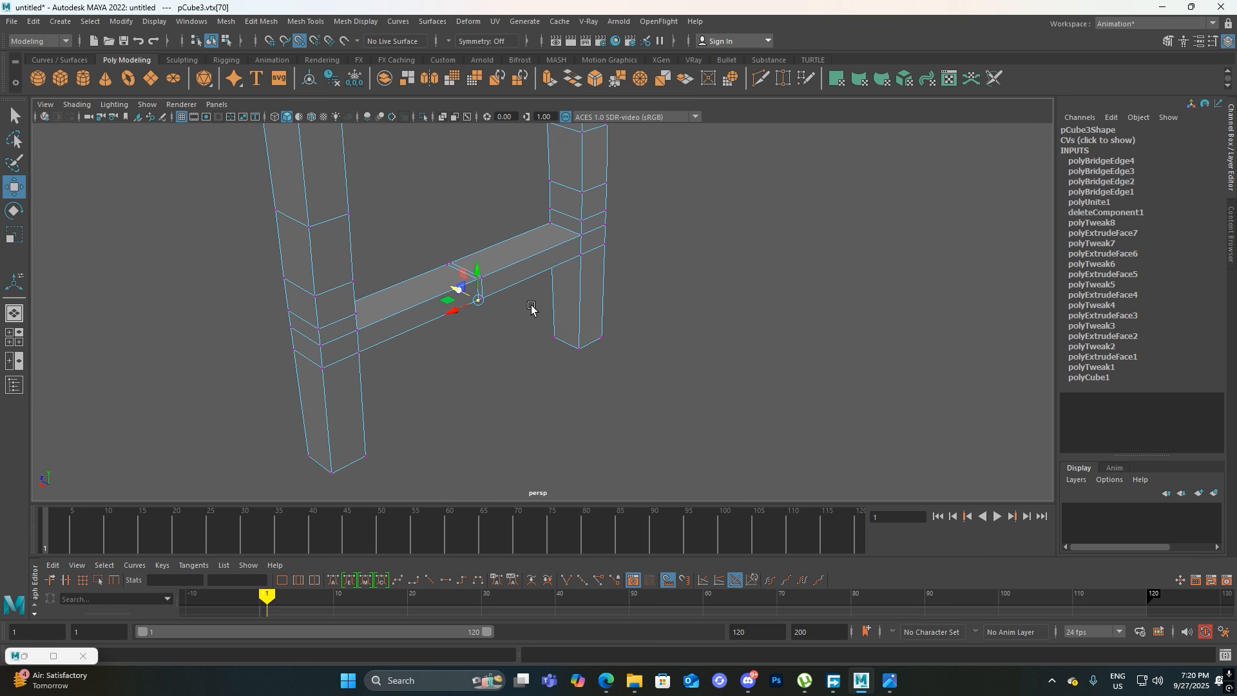
Delete the two edge loops bounding the bridged strip in the middle of the stretcher
left_click_drag(530, 322, 472, 333, "alt")
middle_click_drag(450, 255, 486, 346, "alt")
right_click_drag(513, 267, 553, 475, "alt")
middle_click_drag(551, 383, 640, 320, "alt")
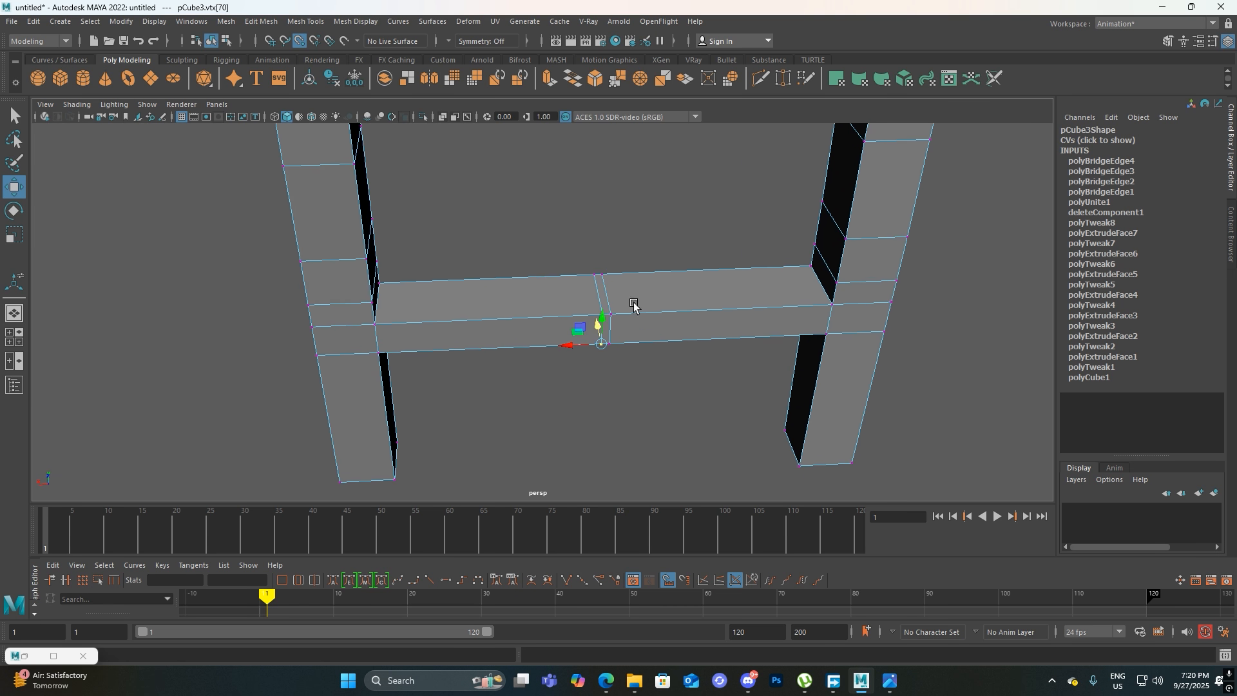
right_click_drag(575, 313, 569, 552, "alt")
middle_click_drag(625, 263, 550, 247, "alt")
right_click_drag(558, 274, 593, 406, "alt")
middle_click_drag(607, 266, 598, 283, "alt")
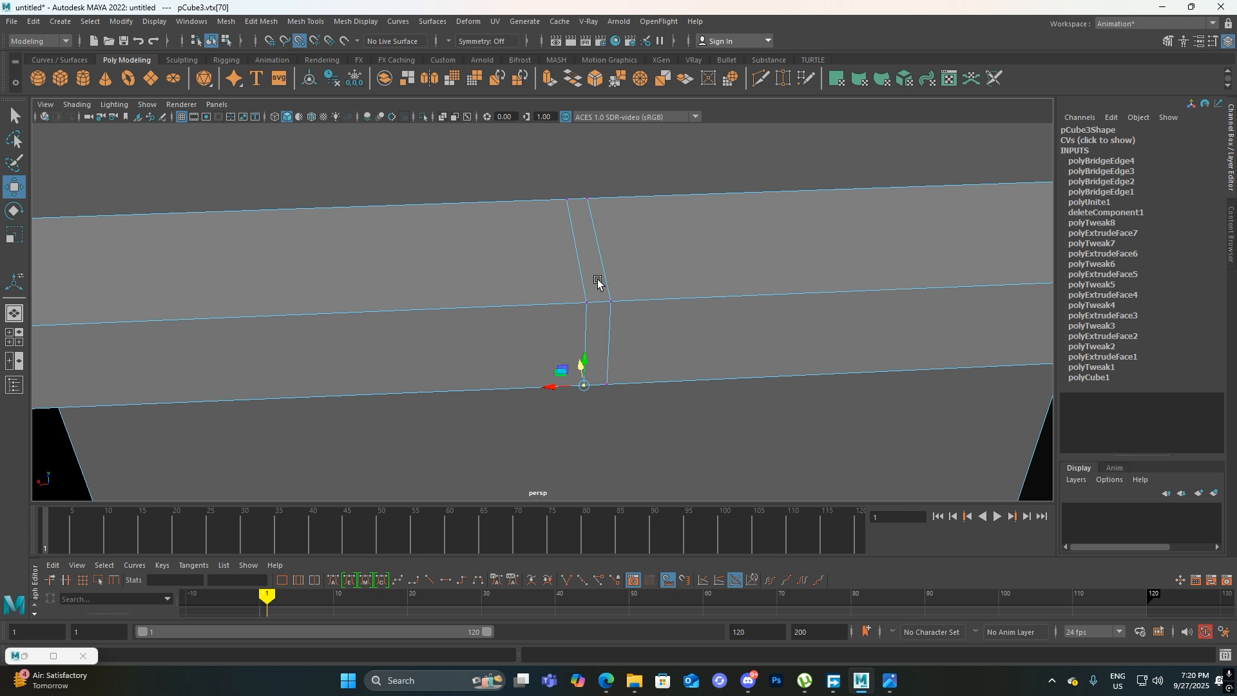
right_click_drag(639, 263, 639, 233)
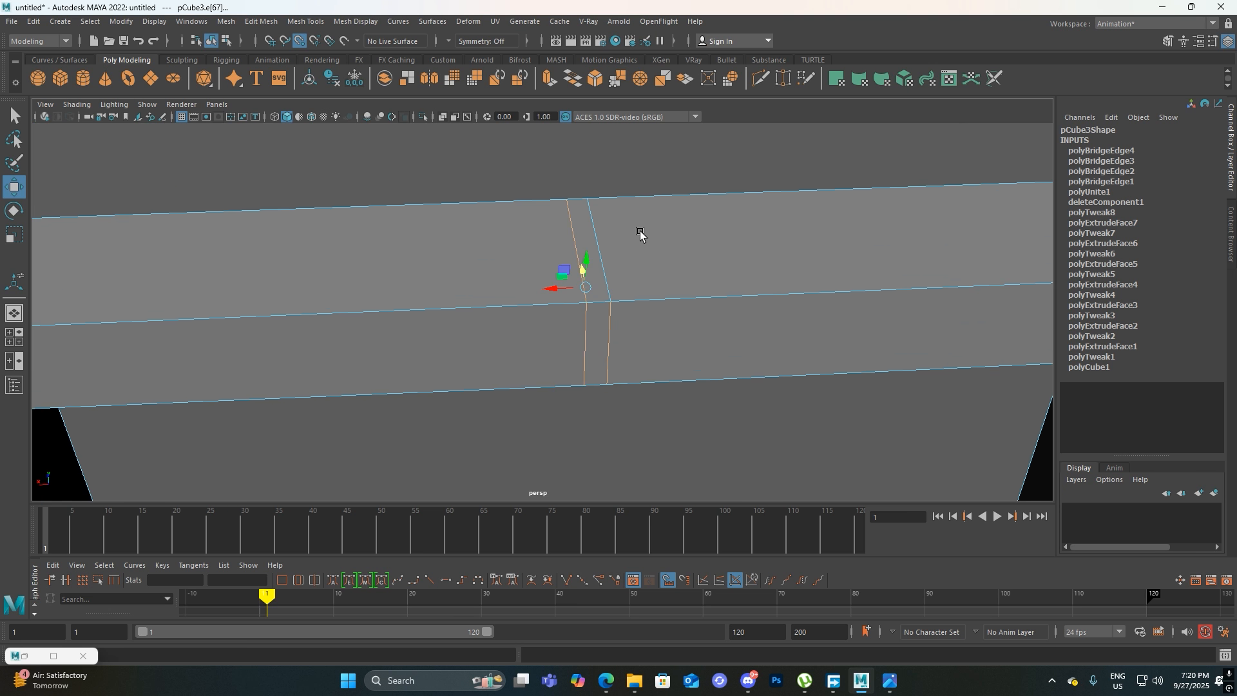
key("Delete")
left_click(589, 292)
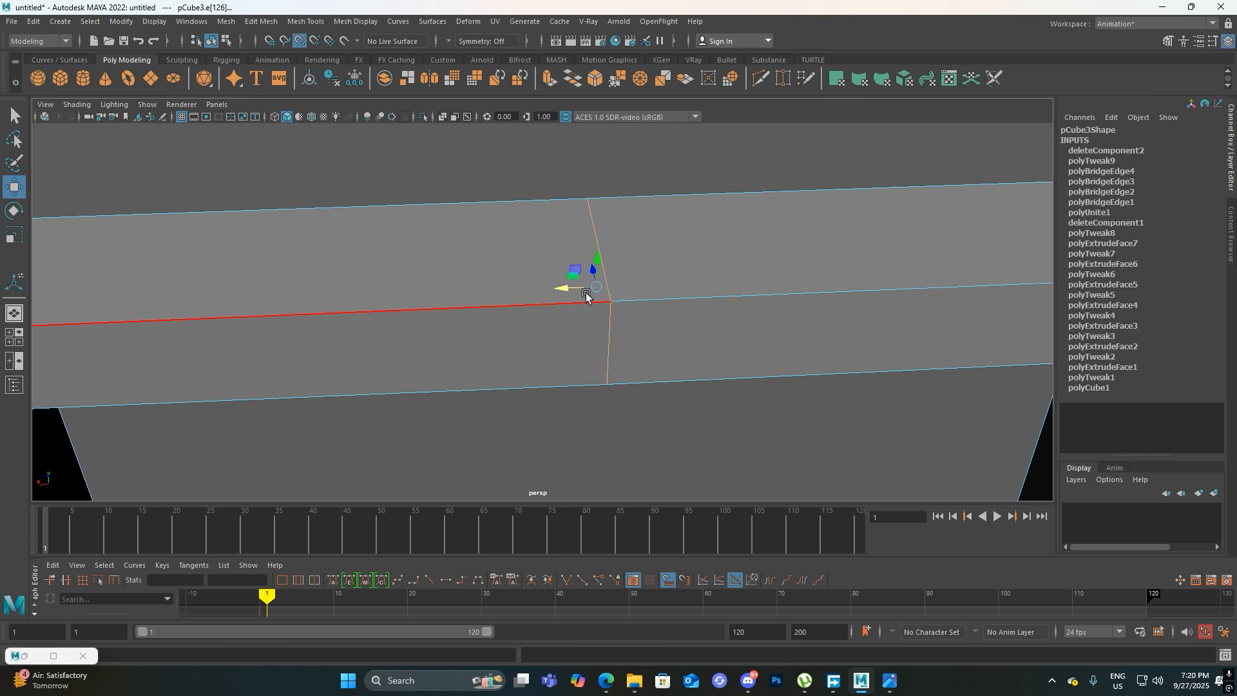
key("Delete")
Delete the two leftover middle vertices on the near side face of the stretcher
scroll(632, 260, "down", 4)
right_click_drag(632, 245, 671, 207)
left_click(671, 207)
scroll(657, 216, "down", 6)
left_click(637, 284)
left_click_drag(638, 287, 697, 360, "alt")
left_click_drag(615, 340, 563, 328, "alt")
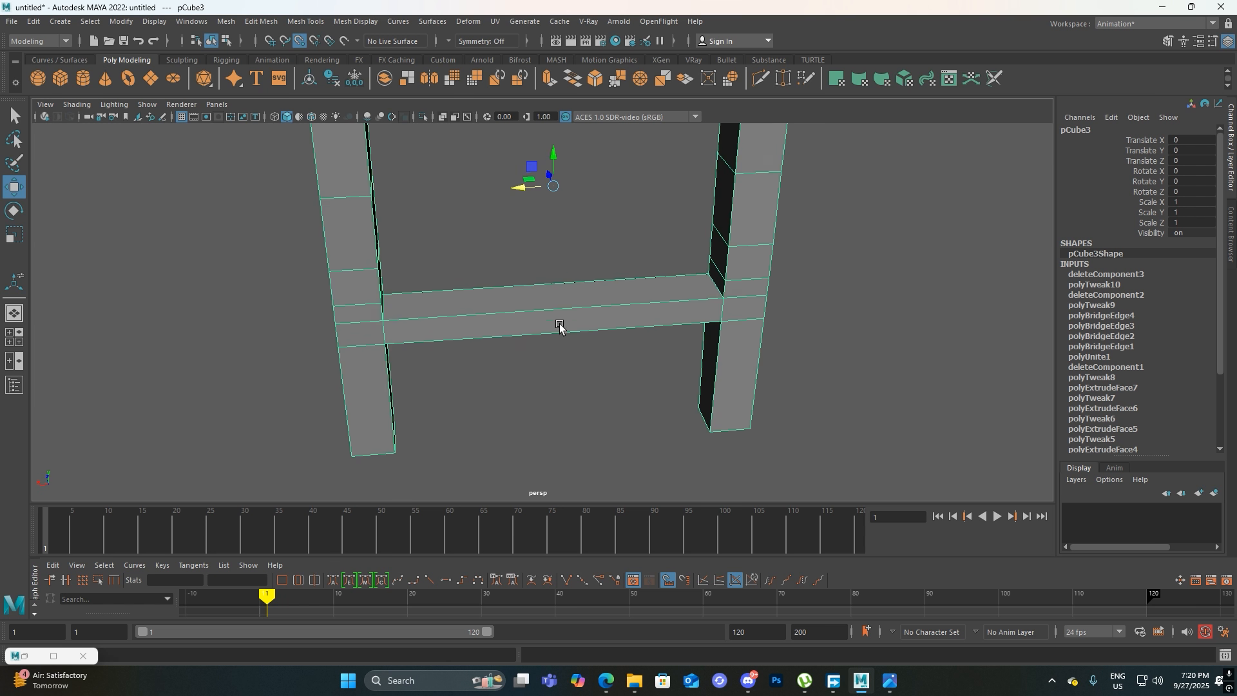
right_click_drag(563, 328, 566, 410, "alt")
right_click_drag(573, 283, 594, 377, "alt")
scroll(594, 378, "up", 2)
right_click_drag(605, 301, 535, 297)
left_click_drag(608, 387, 571, 396, "alt")
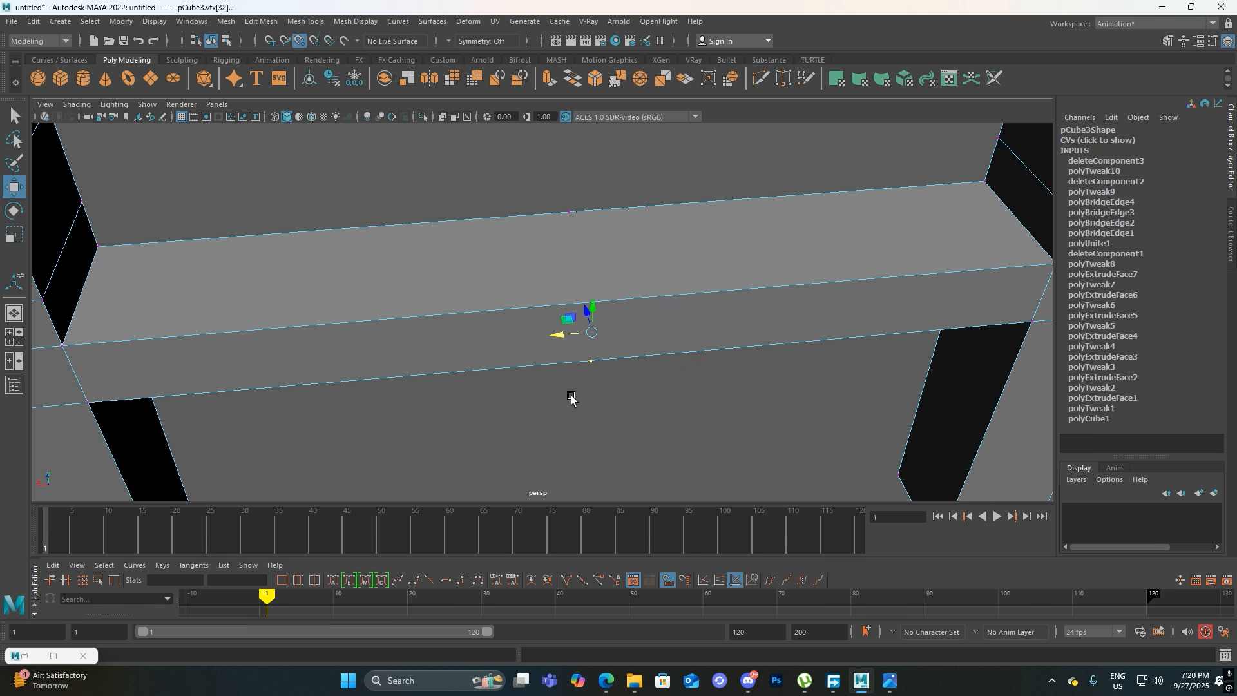
key("Delete")
Delete the two leftover middle vertices on the opposite side face of the stretcher
left_click_drag(582, 195, 541, 240)
scroll(534, 238, "down", 3)
left_click_drag(534, 299, 578, 331, "alt")
left_click_drag(464, 389, 580, 256, "alt")
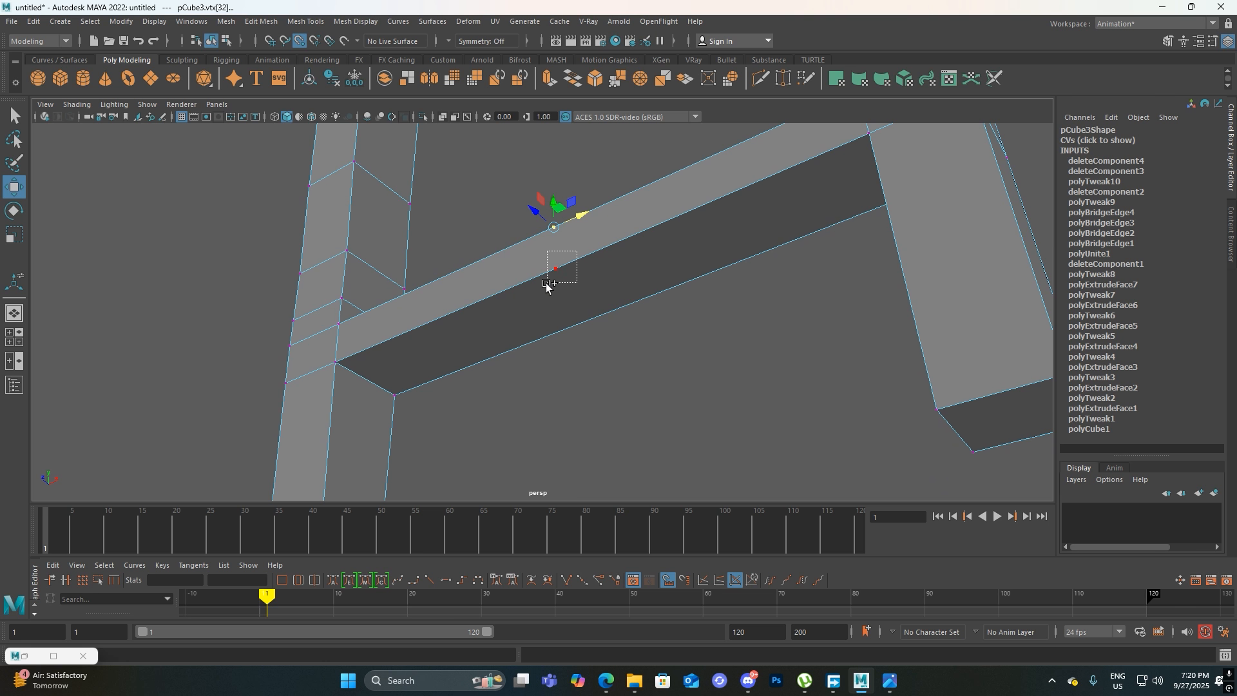
key("Delete")
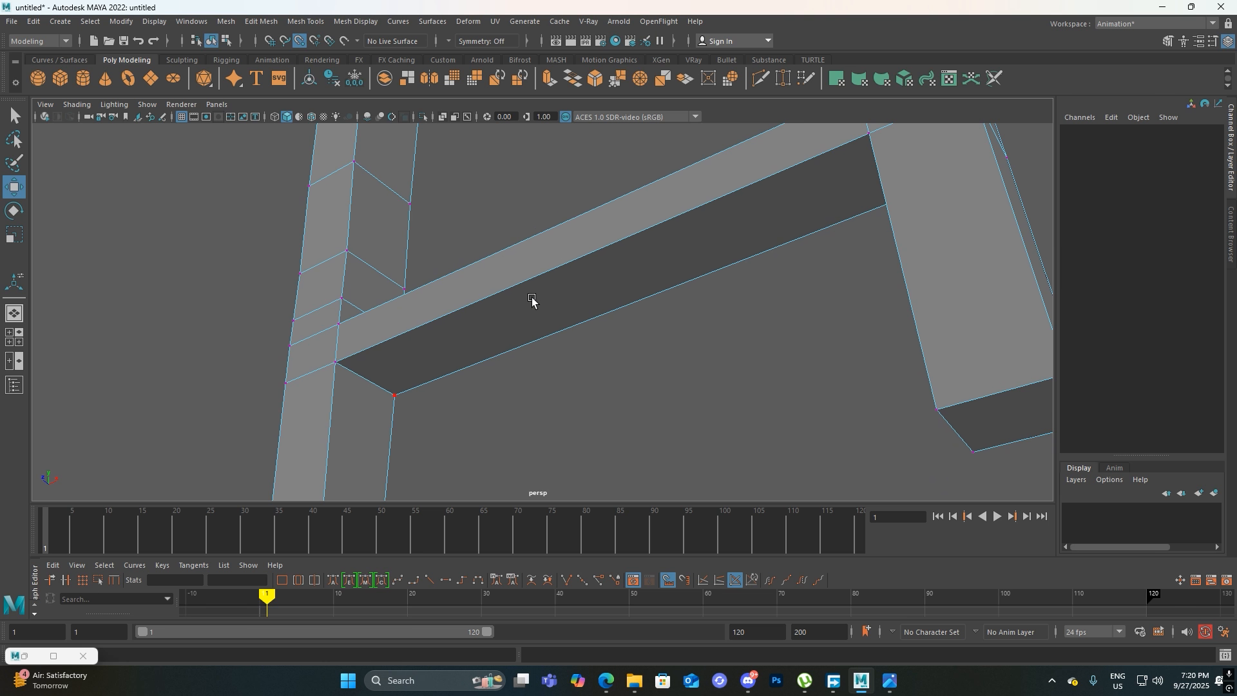
Switch to the left view and compare the leg assembly with the chair reference image
scroll(531, 298, "down", 3)
left_click_drag(734, 389, 518, 416, "alt")
scroll(518, 415, "down", 3)
left_click_drag(437, 392, 484, 342, "alt")
key("space")
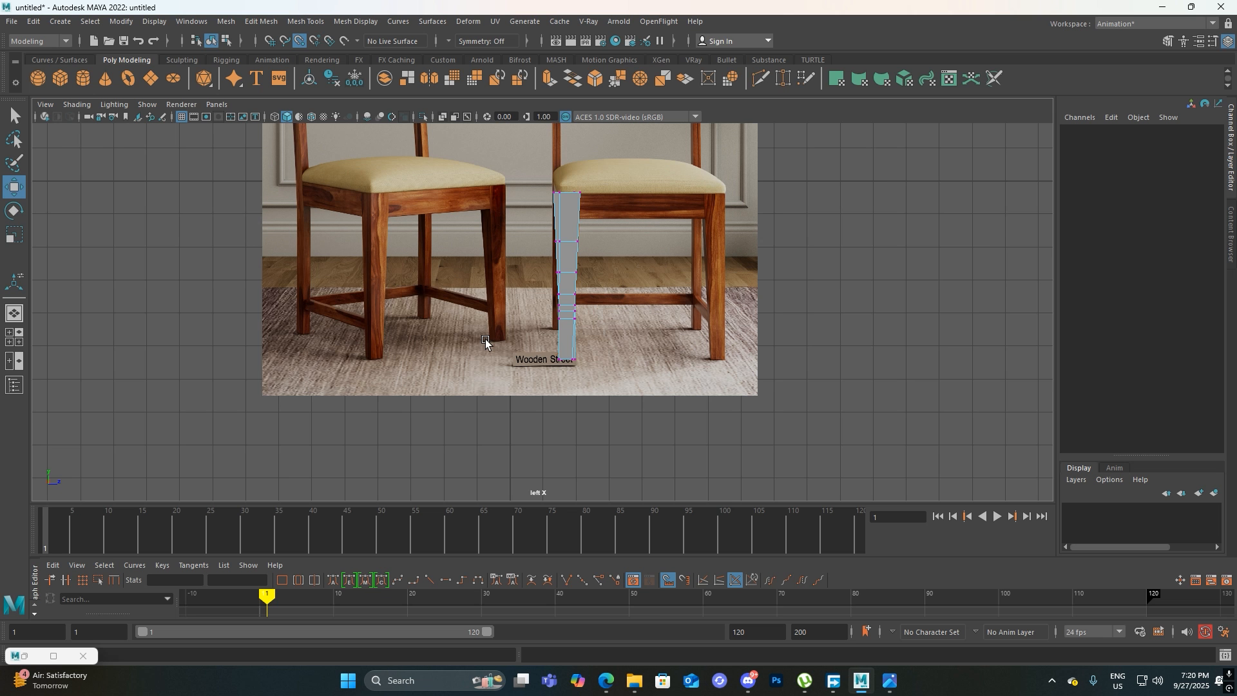
middle_click_drag(576, 299, 507, 353, "alt")
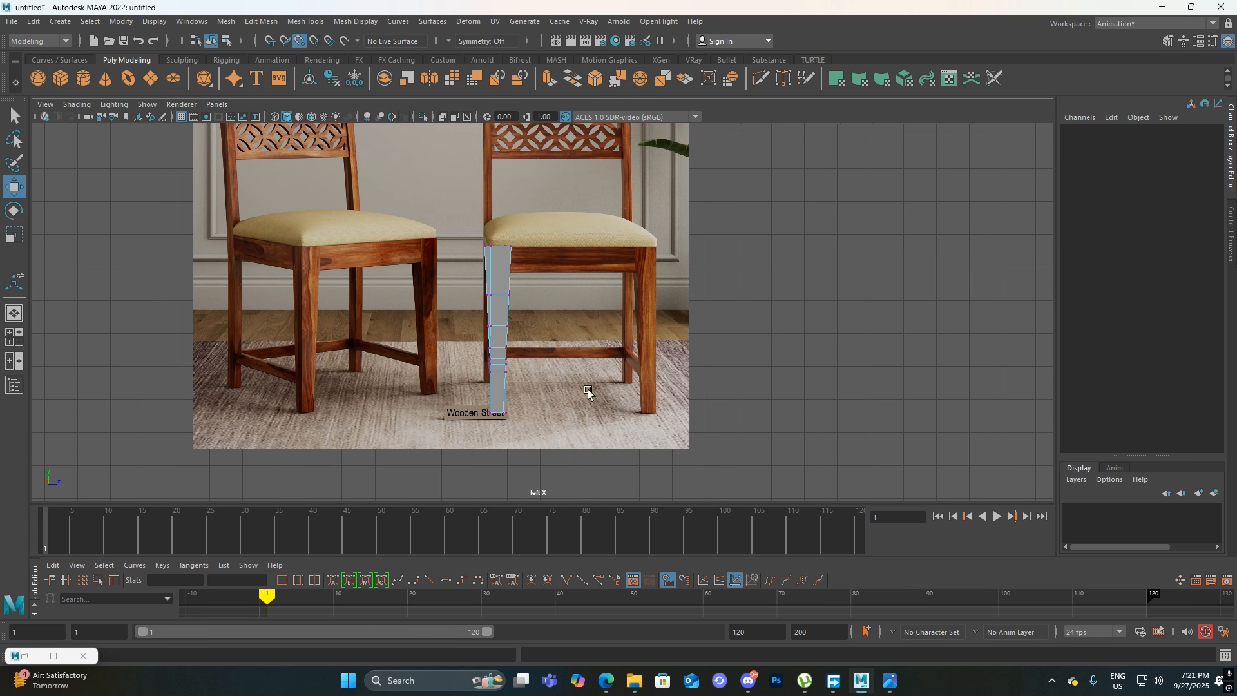
scroll(591, 324, "up", 2)
middle_click_drag(591, 324, 574, 336, "alt")
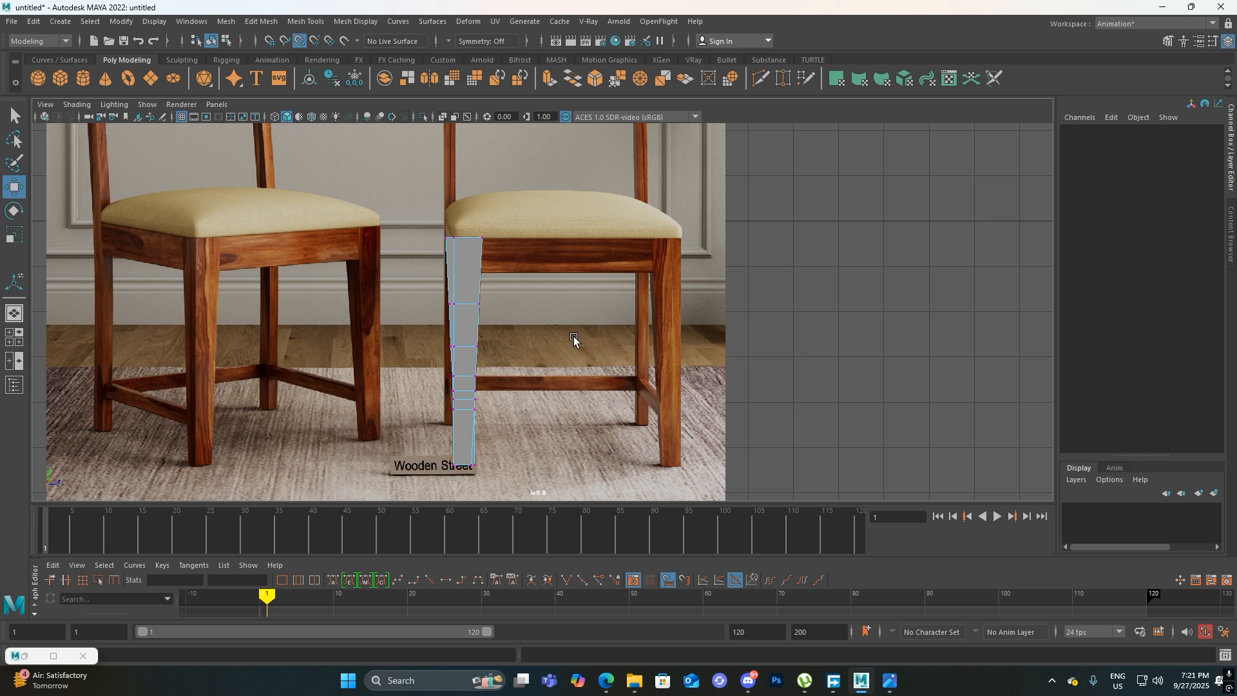
middle_click_drag(573, 336, 672, 329, "alt")
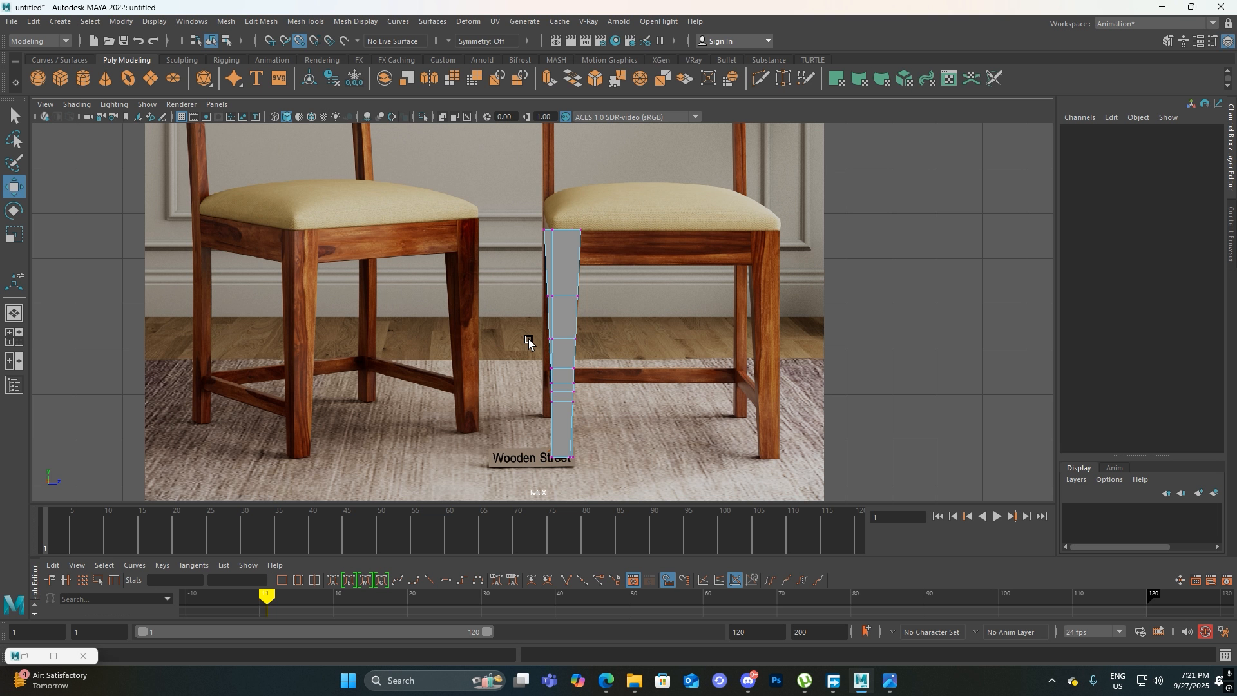